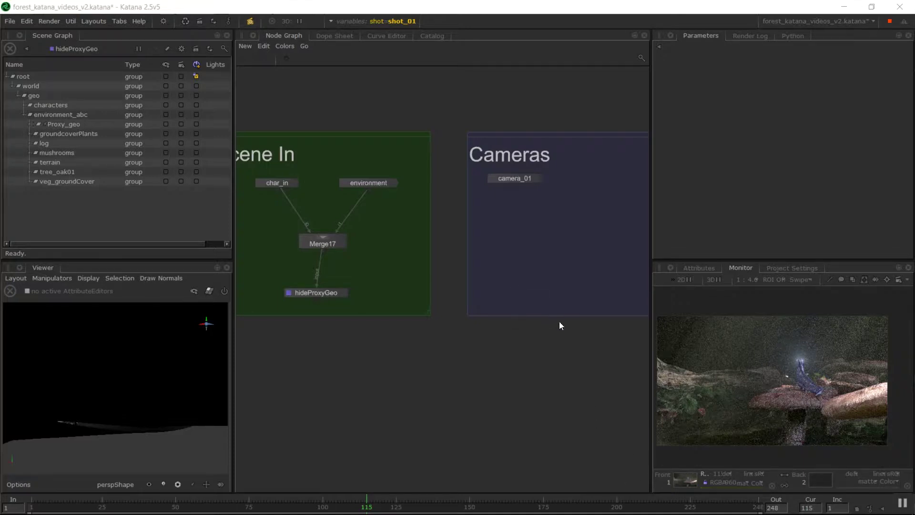
- Create a NetworkMaterial node from the 'net' node search and place it below the backdrops
middle_drag(452, 332, 480, 332)
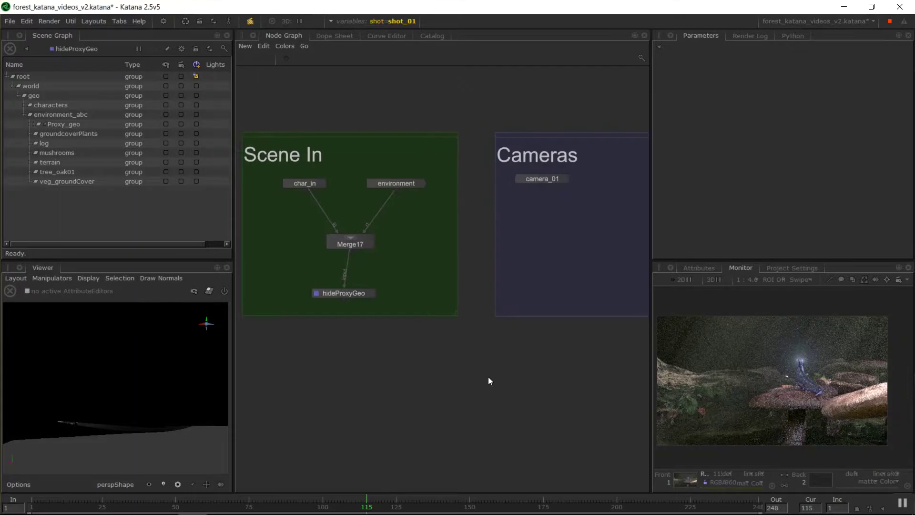
key(Tab)
text(net)
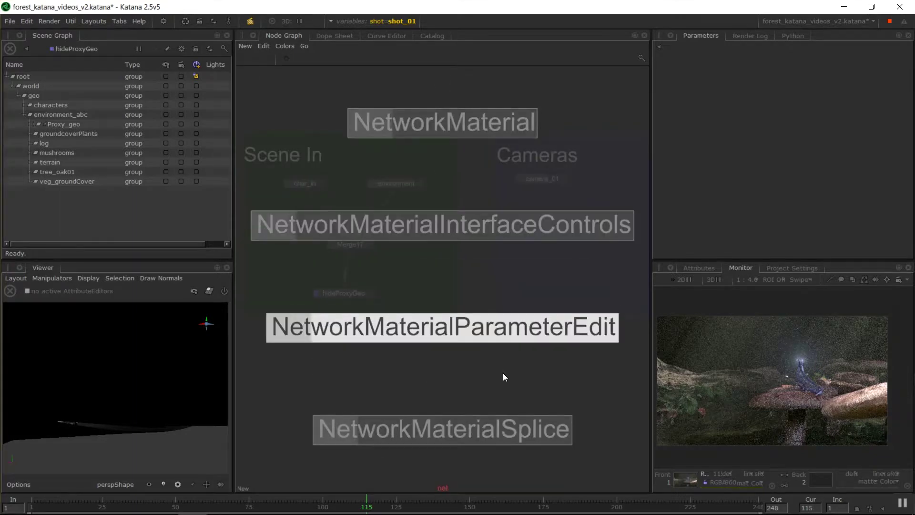
key(Up)
key(Up)
key(Return)
click(484, 367)
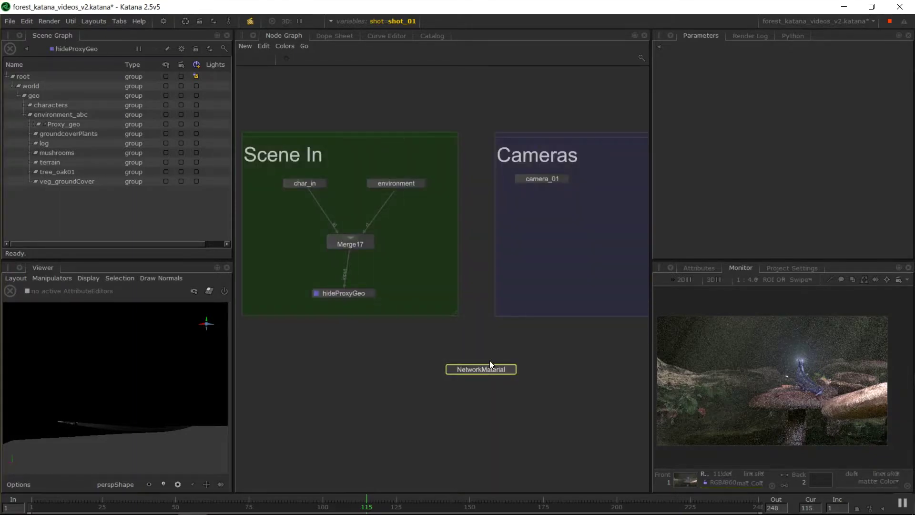
- Check camera_01's Alembic path to shotcam_01.abc, then reselect camera_01
mouse_move(537, 150)
middle_down()
mouse_move(558, 138)
mouse_move(536, 143)
middle_up()
drag(502, 92, 641, 262)
middle_drag(576, 230, 505, 225)
click(510, 174)
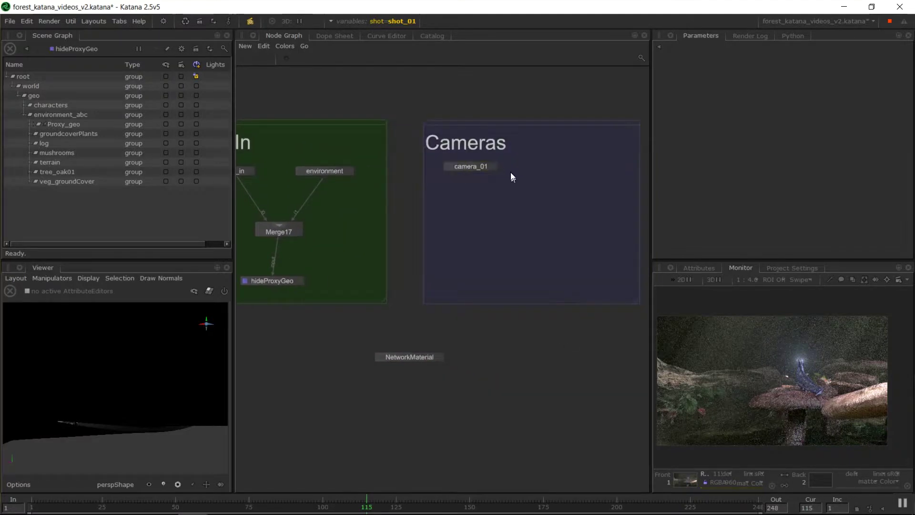
click(492, 167)
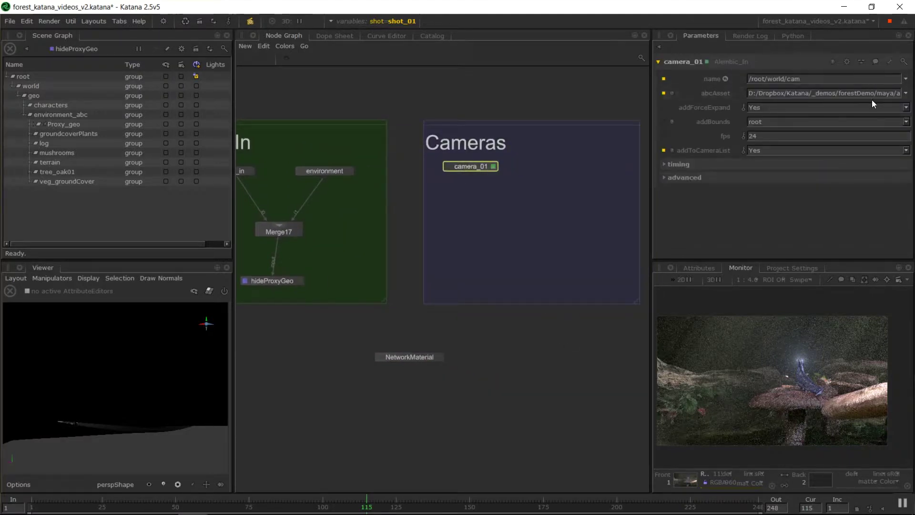
click(865, 92)
drag(848, 92, 900, 94)
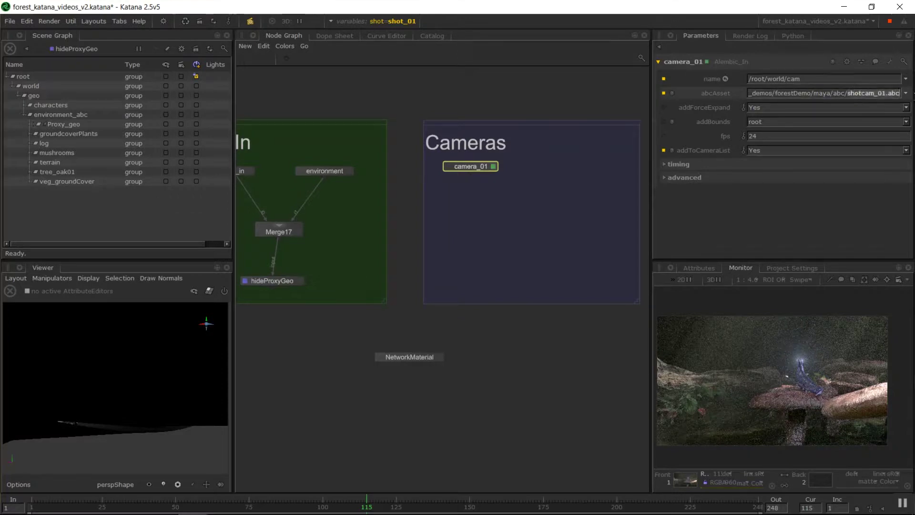
click(480, 135)
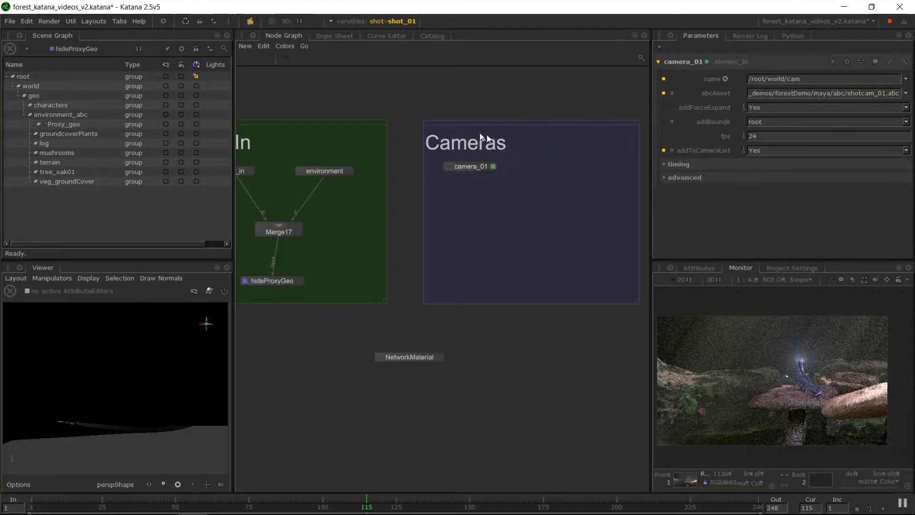
middle_drag(476, 171, 527, 165)
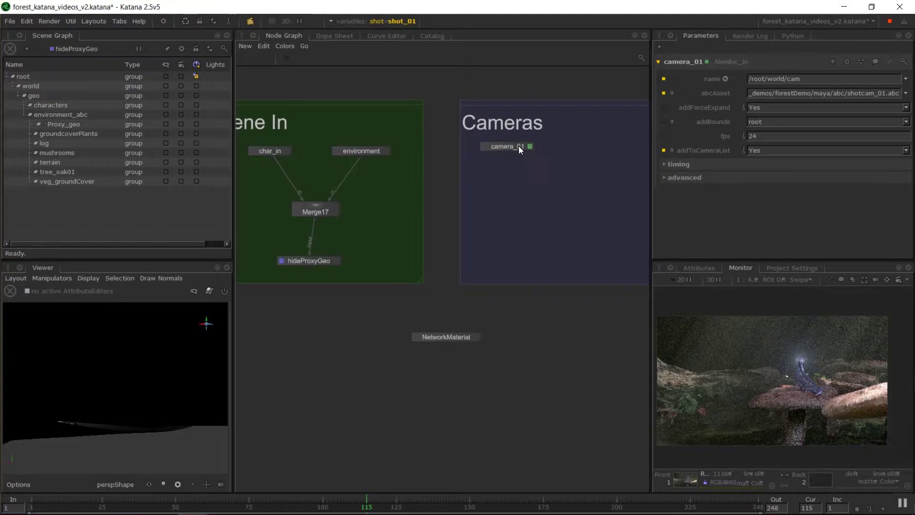
click(519, 145)
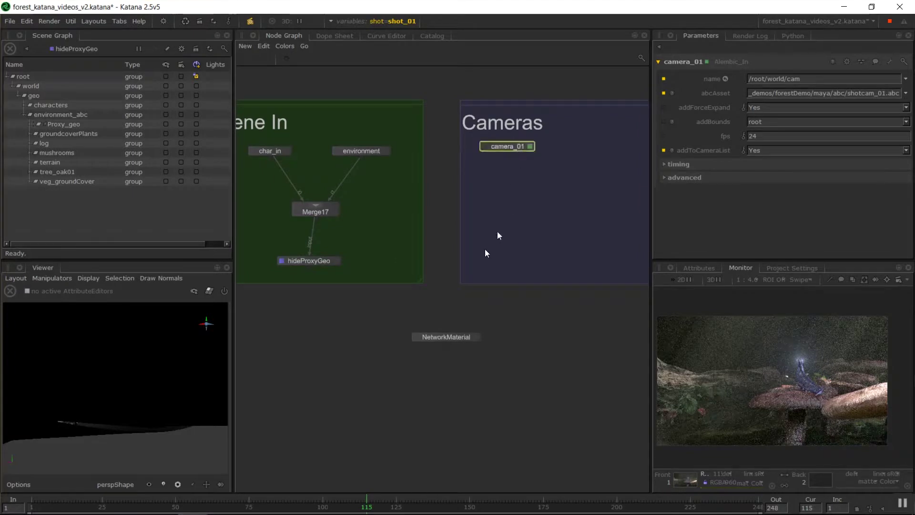
- Merge hideProxyGeo and camera_01 into Merge19 and move it slightly down
shift+click(312, 261)
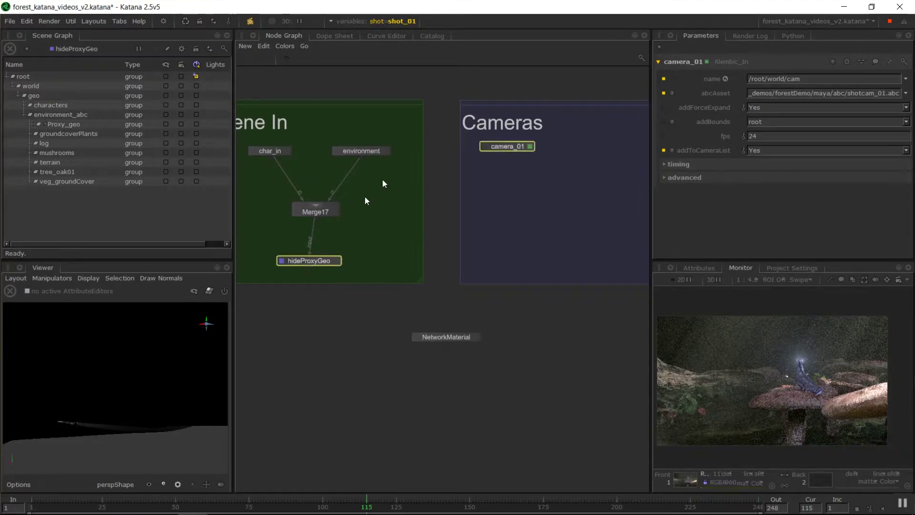
key(m)
drag(416, 310, 352, 397)
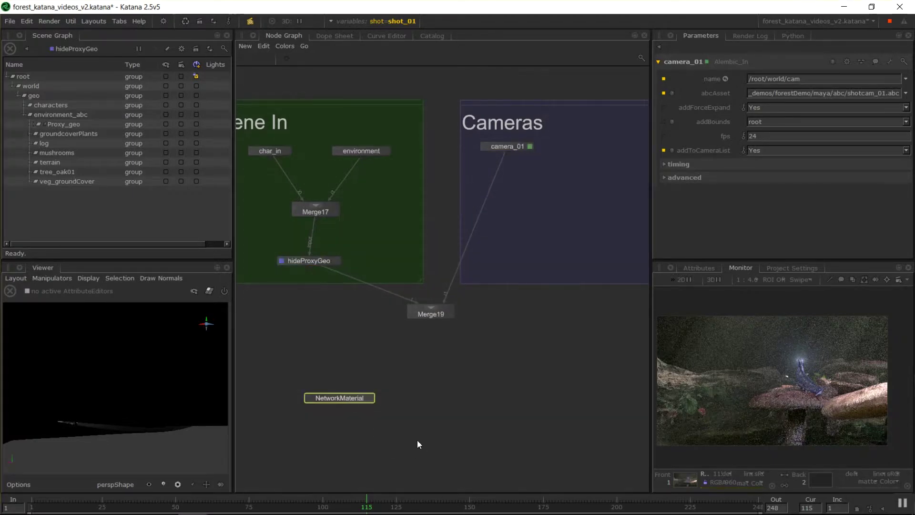
- Add a Dot below Merge19 and wire Merge19's output into it
click(417, 440)
key(Tab)
text(ed)
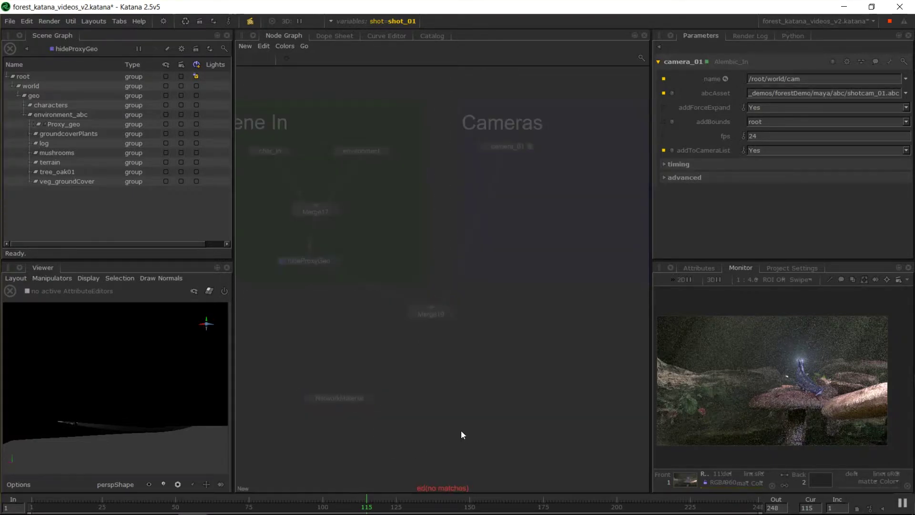
key(BackSpace)
key(BackSpace)
text(dot)
key(Return)
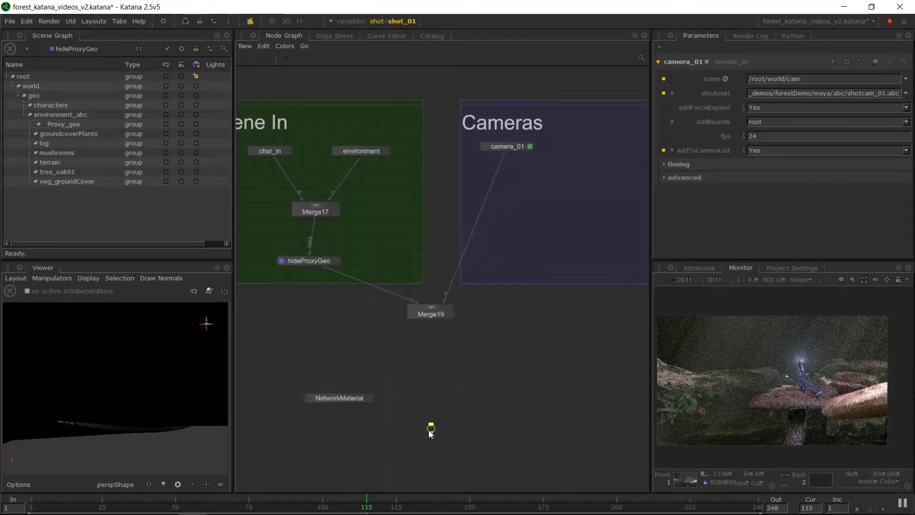
click(431, 423)
drag(431, 322, 432, 428)
middle_drag(436, 439, 436, 272)
drag(431, 264, 430, 469)
- Reconnect camera_01 into Merge19 and add bend points to the camera and hideProxyGeo wires
scroll(448, 345, down, 5)
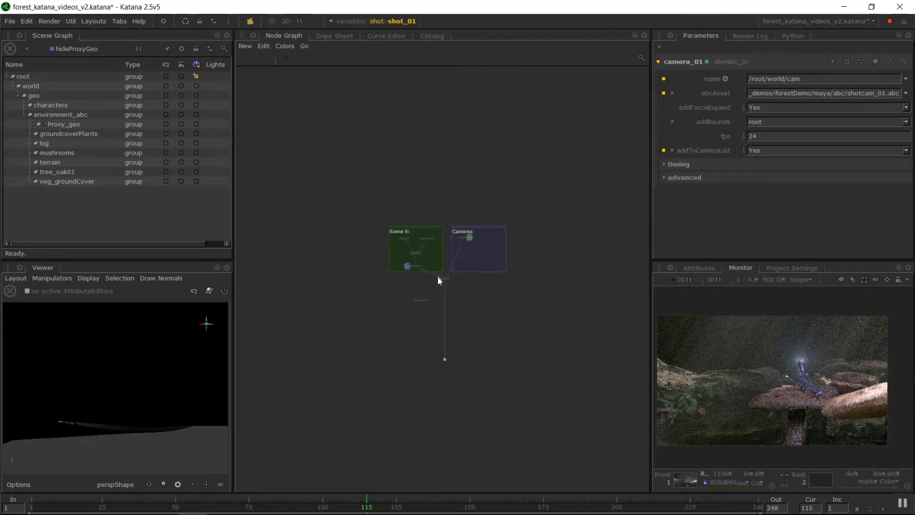
scroll(496, 250, up, 8)
scroll(496, 249, down, 6)
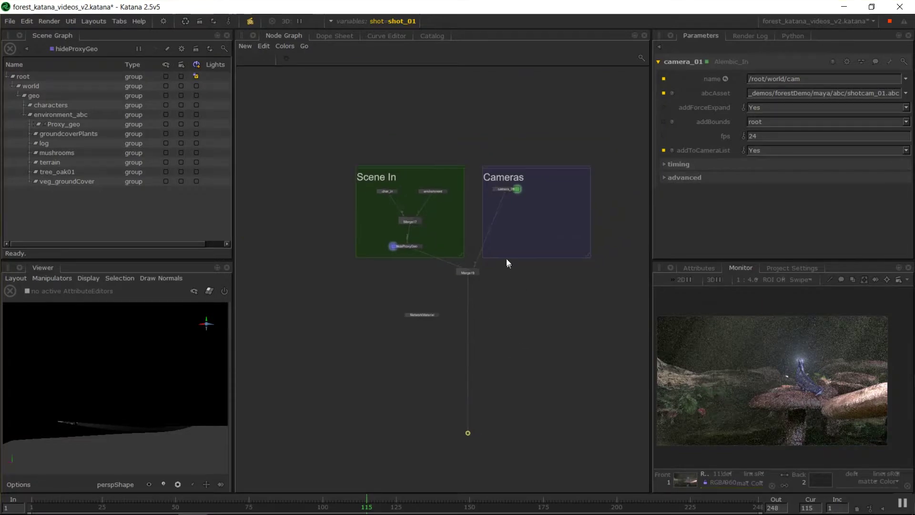
drag(492, 232, 507, 191)
drag(492, 227, 508, 190)
scroll(493, 253, up, 5)
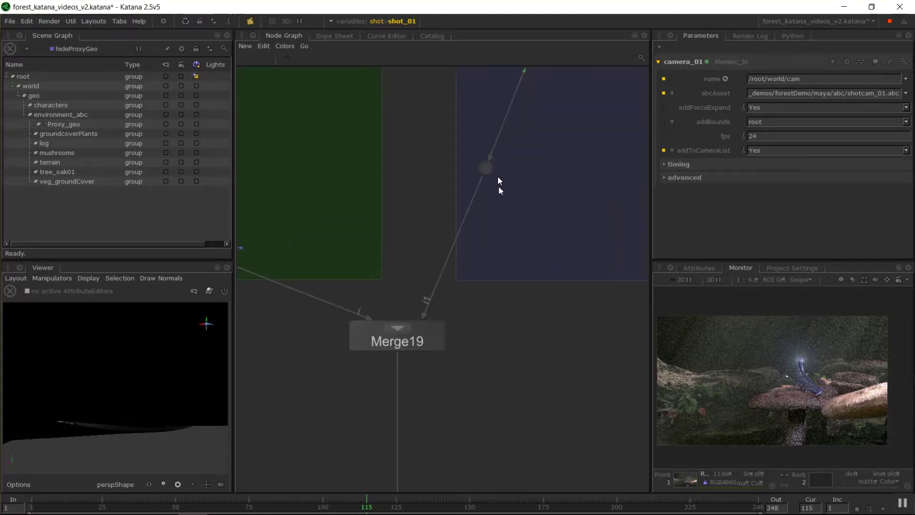
drag(484, 171, 569, 300)
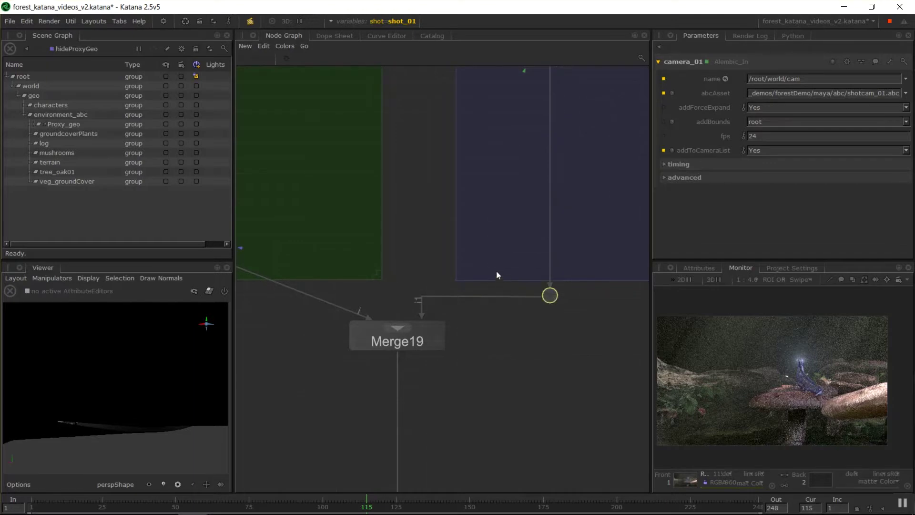
scroll(477, 286, down, 5)
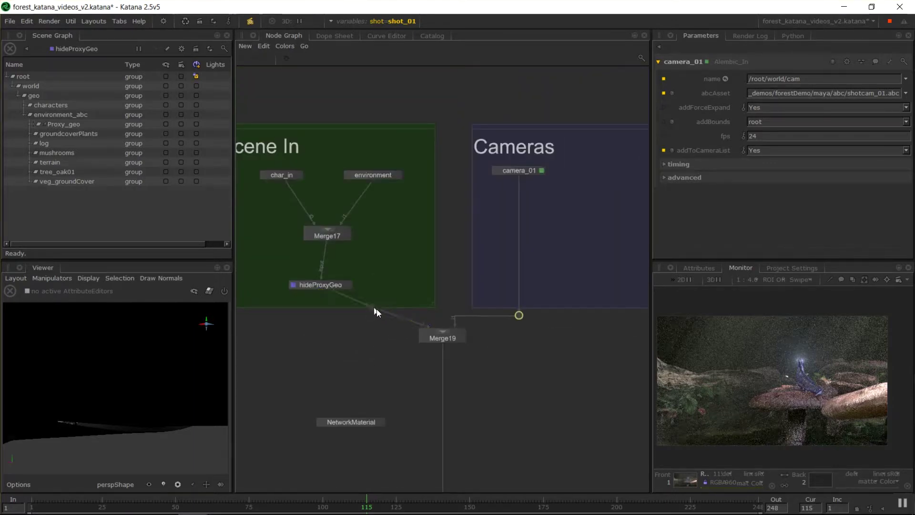
drag(371, 309, 320, 315)
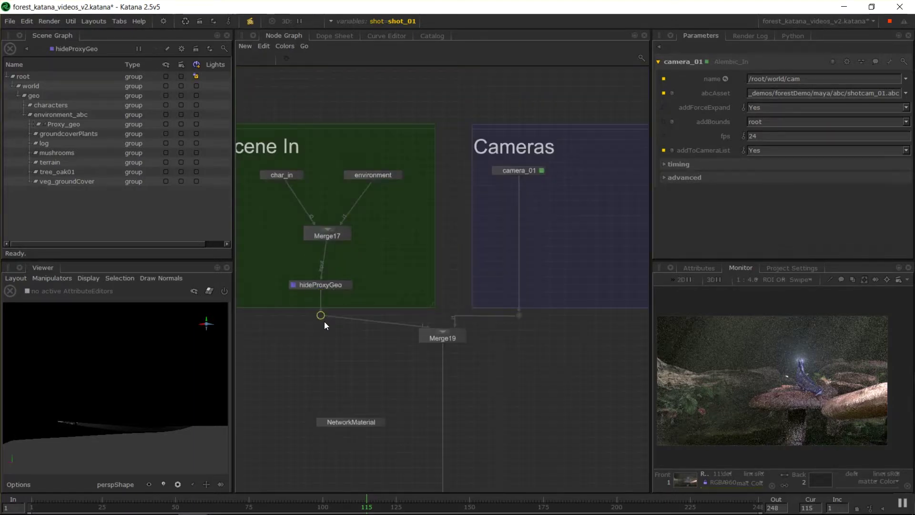
- Nudge char_in and move the NetworkMaterial node right, down toward the Merge19 line
click(324, 238)
middle_drag(284, 178, 345, 186)
drag(346, 184, 341, 194)
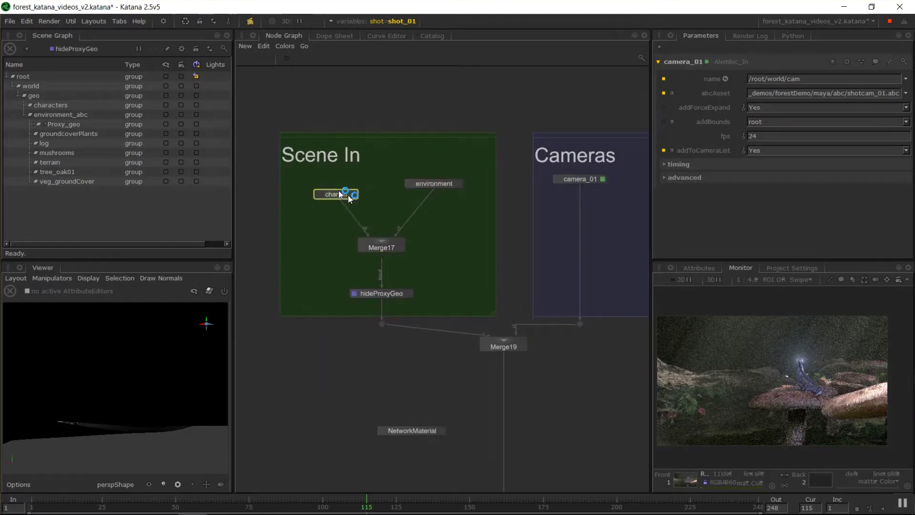
middle_drag(583, 278, 475, 261)
middle_drag(443, 405, 488, 328)
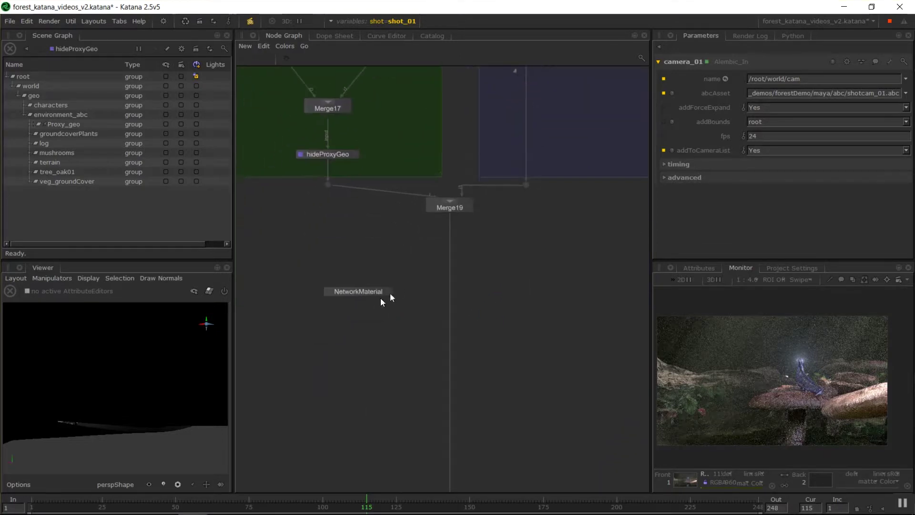
drag(384, 298, 610, 301)
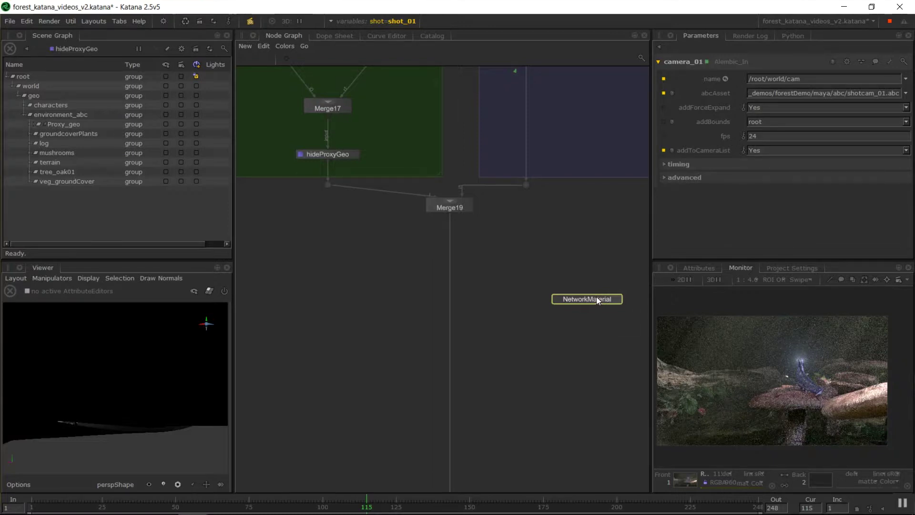
drag(596, 297, 534, 312)
- Expand log_grp, review the log_pxr1 and log_nm1 parameters, then collapse log_grp again
middle_drag(505, 290, 457, 282)
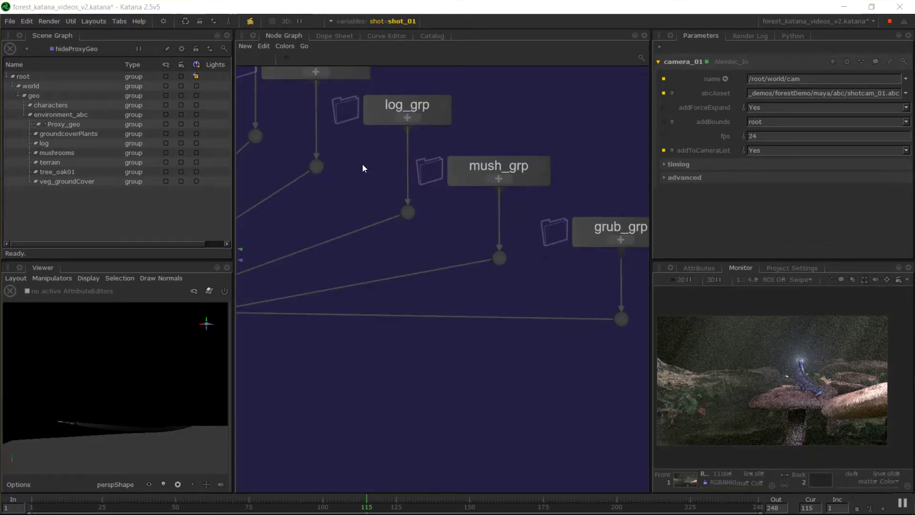
click(413, 166)
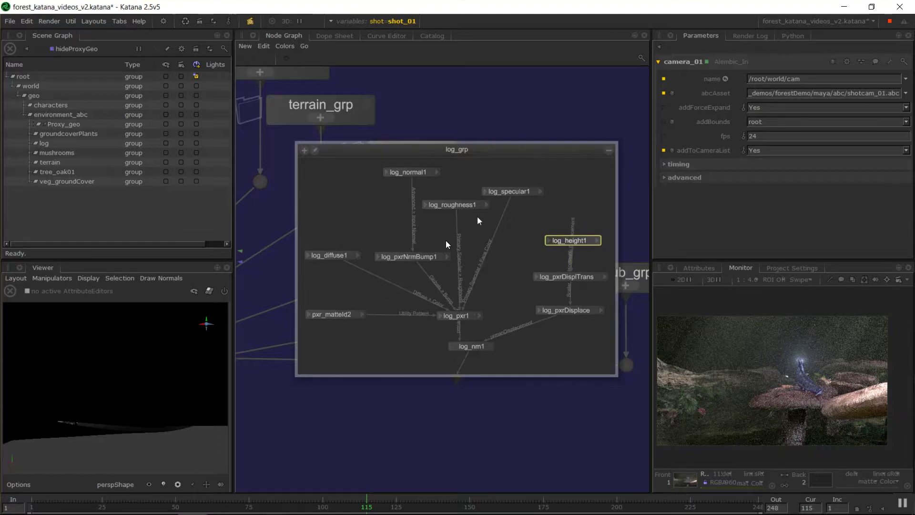
click(344, 318)
drag(346, 324, 344, 343)
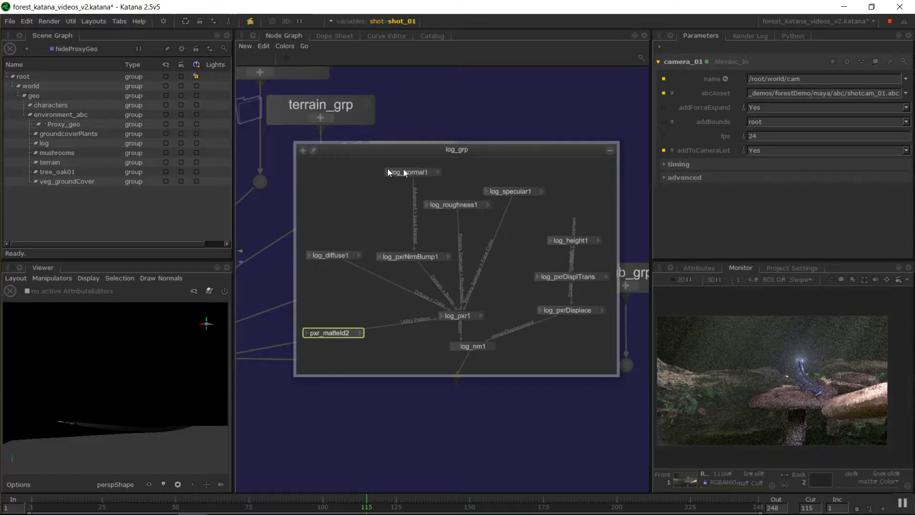
click(474, 316)
mouse_move(603, 341)
mouse_down()
mouse_move(451, 325)
mouse_move(311, 163)
mouse_up()
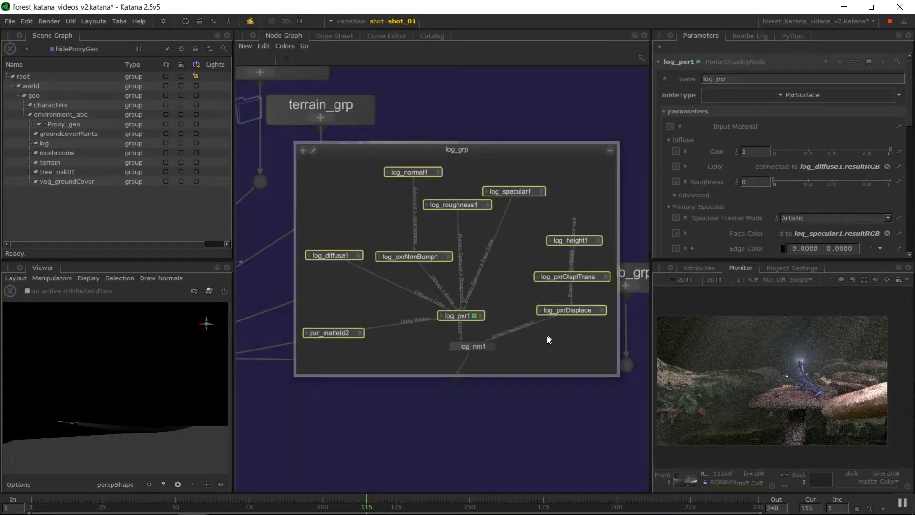
click(491, 346)
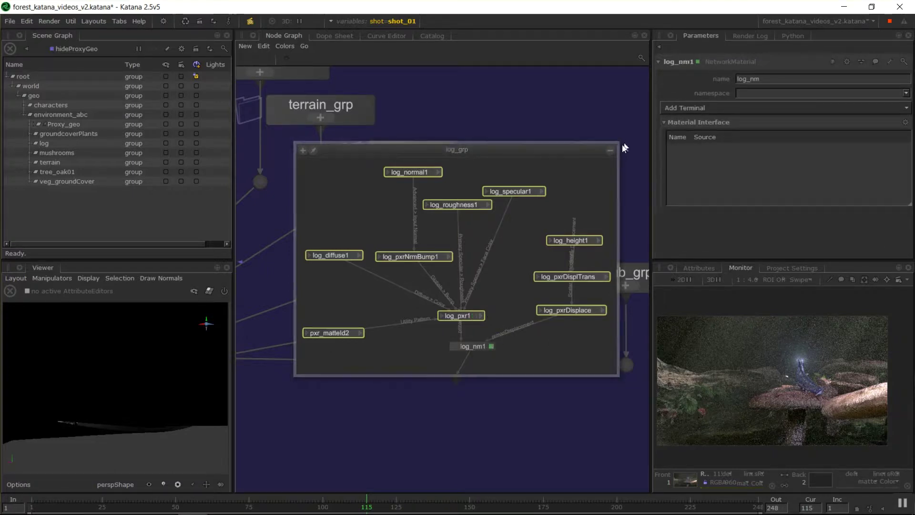
click(610, 150)
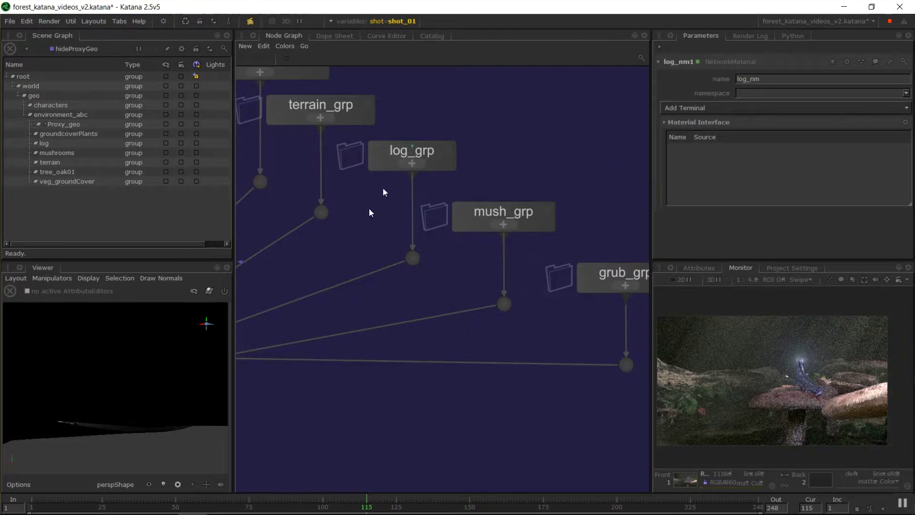
middle_drag(378, 204, 500, 307)
scroll(413, 360, down, 3)
middle_drag(413, 360, 581, 342)
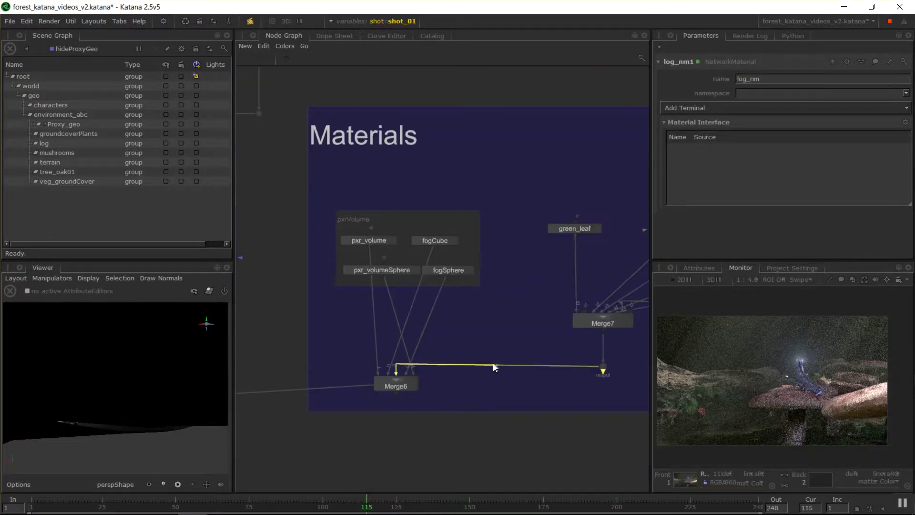
middle_drag(359, 400, 603, 336)
middle_drag(607, 270, 408, 266)
middle_drag(632, 263, 456, 254)
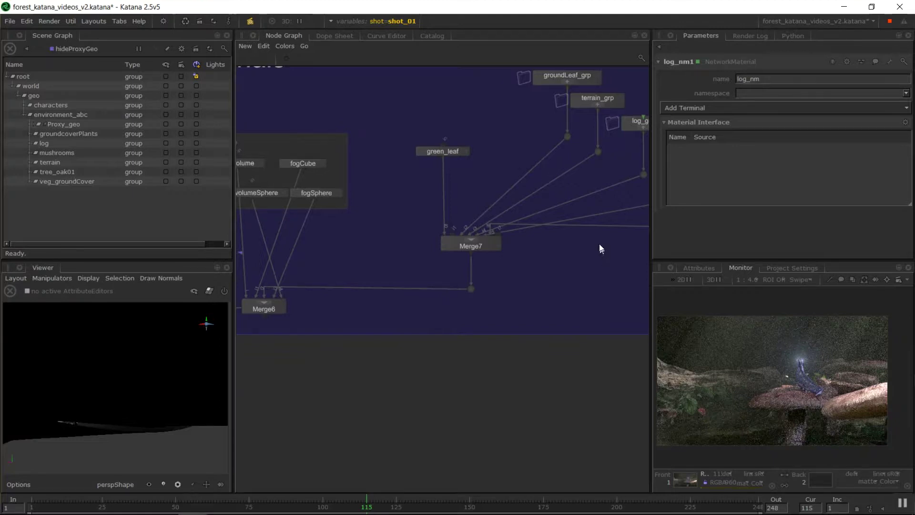
middle_drag(599, 244, 398, 285)
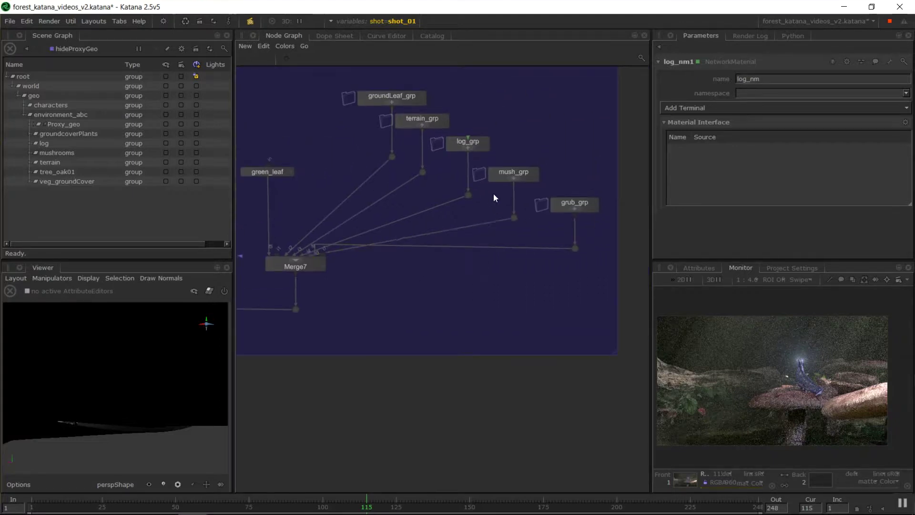
scroll(500, 193, up, 4)
middle_drag(507, 190, 500, 242)
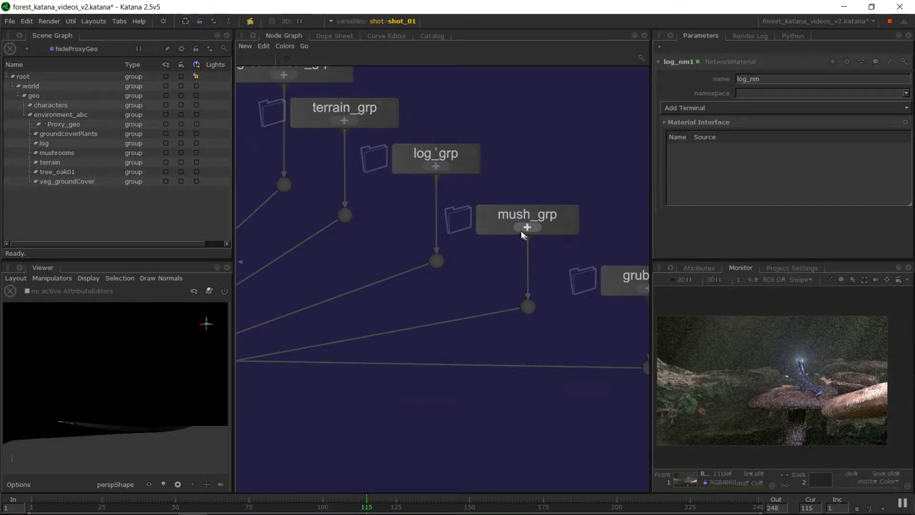
click(436, 168)
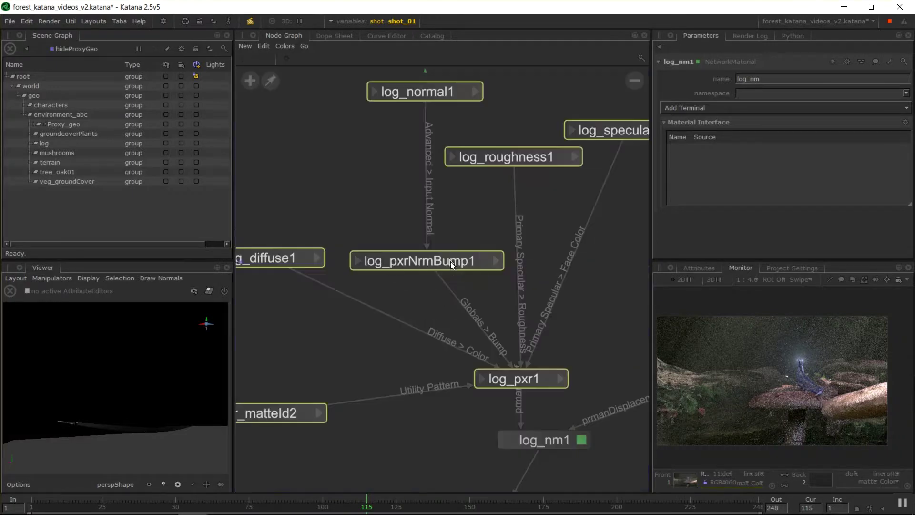
click(549, 434)
key(f)
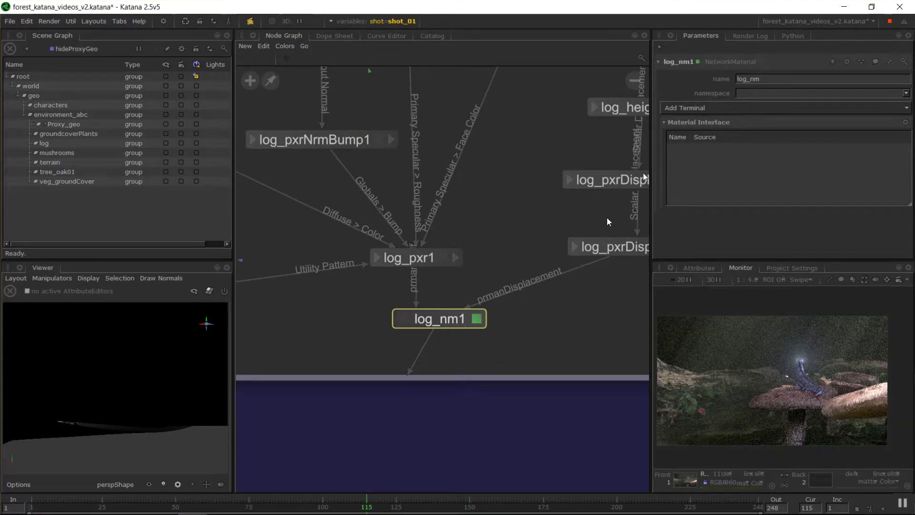
click(692, 113)
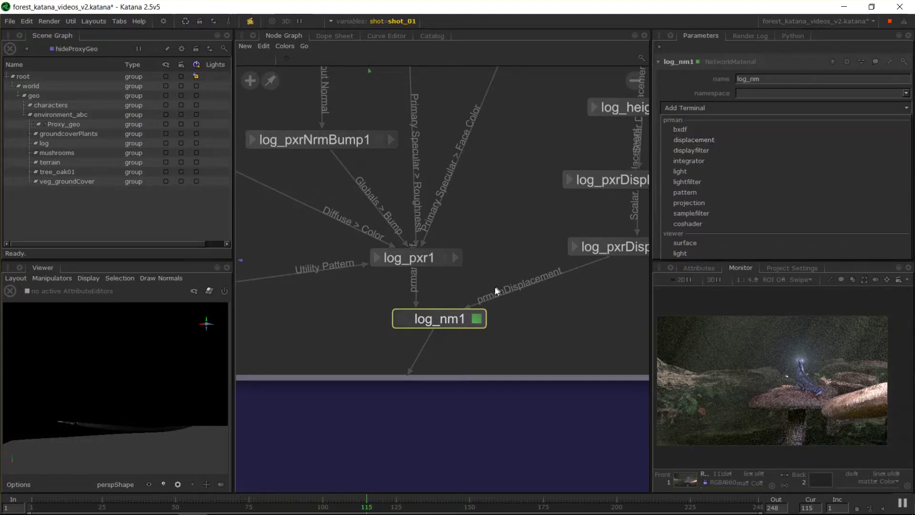
middle_drag(467, 308, 369, 293)
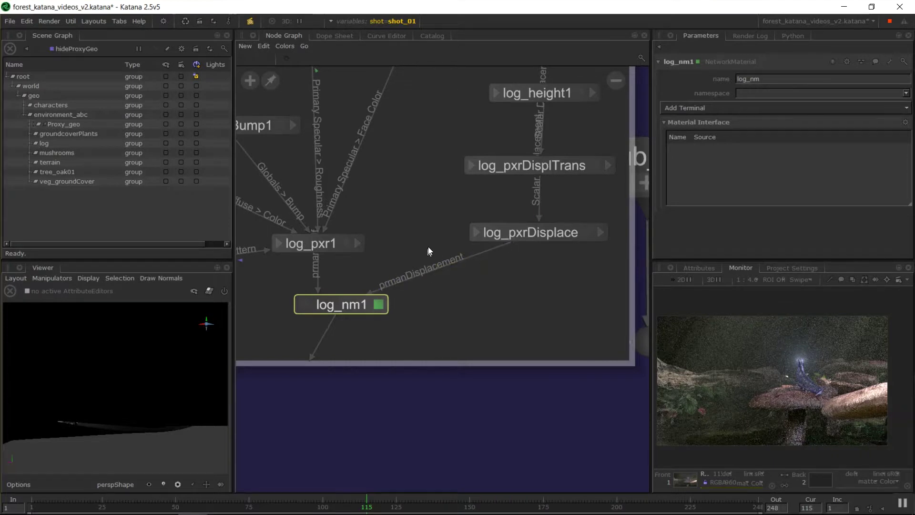
middle_drag(428, 248, 546, 196)
click(688, 108)
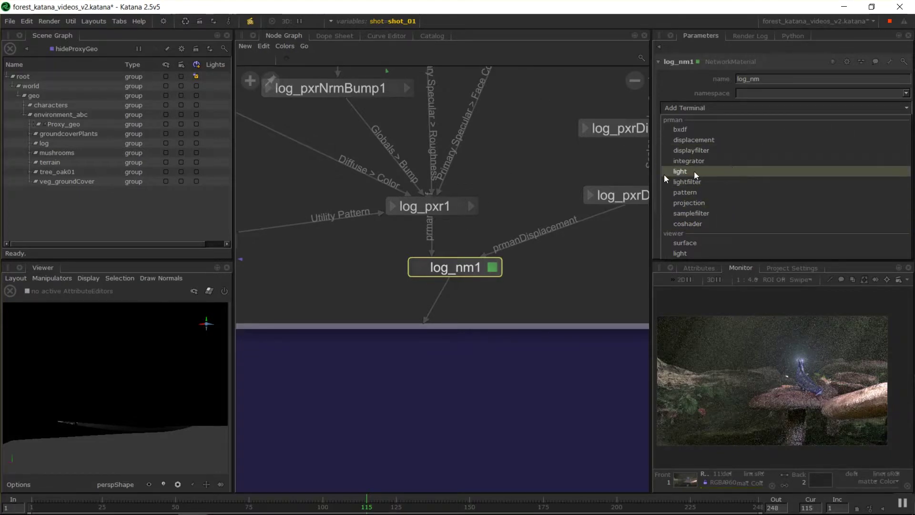
middle_drag(471, 232, 509, 211)
middle_drag(352, 257, 448, 233)
scroll(344, 258, down, 3)
scroll(447, 235, down, 3)
click(552, 131)
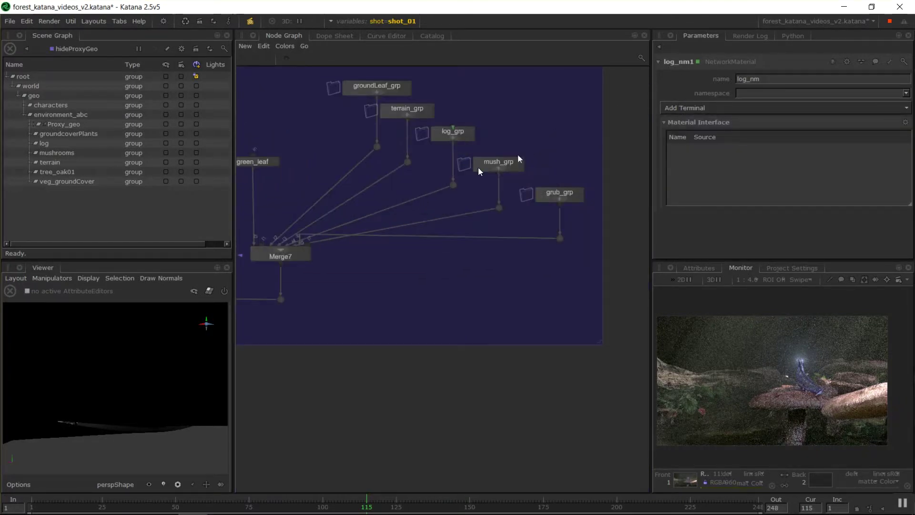
middle_drag(300, 251, 506, 231)
scroll(374, 273, down, 3)
middle_drag(305, 305, 543, 272)
middle_drag(363, 296, 620, 285)
middle_drag(395, 128, 699, 269)
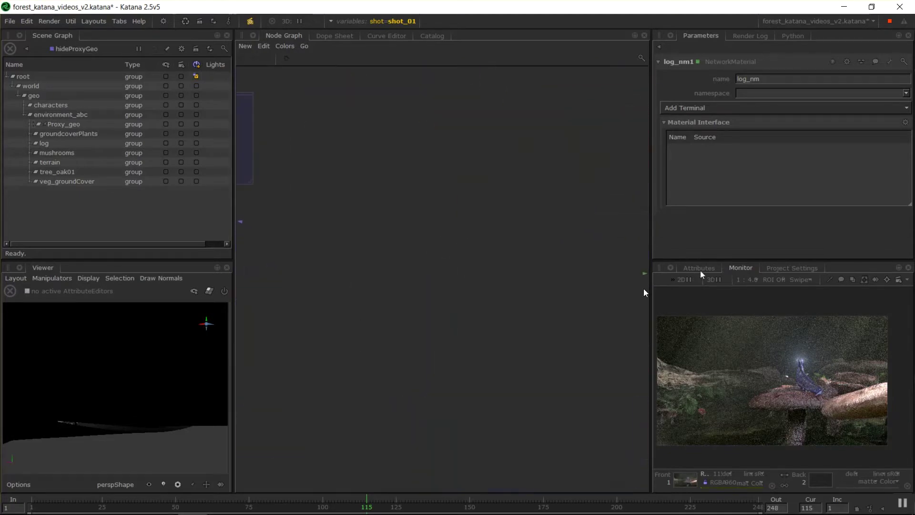
middle_drag(281, 229, 586, 269)
- Create one new NetworkMaterial node from the 'nm' search, deleting the accidental extra
scroll(478, 240, up, 3)
middle_drag(478, 239, 502, 319)
middle_drag(493, 402, 506, 287)
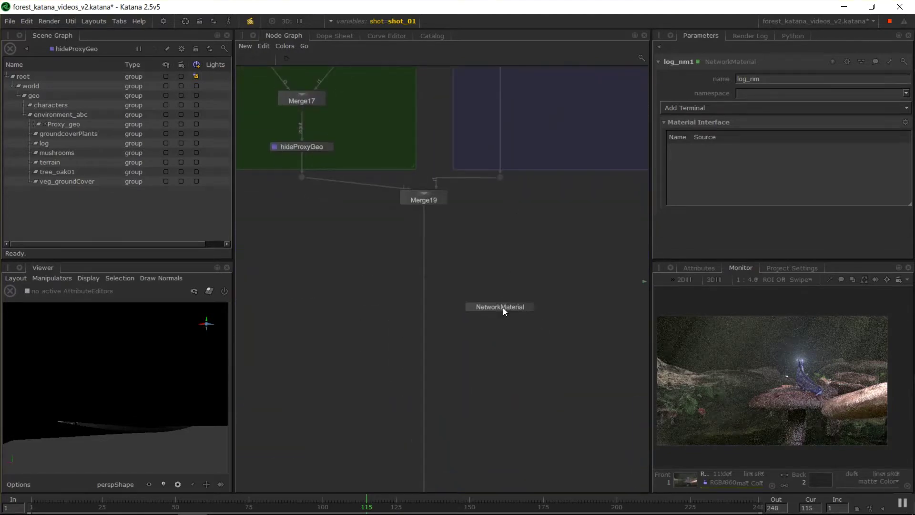
drag(502, 307, 560, 344)
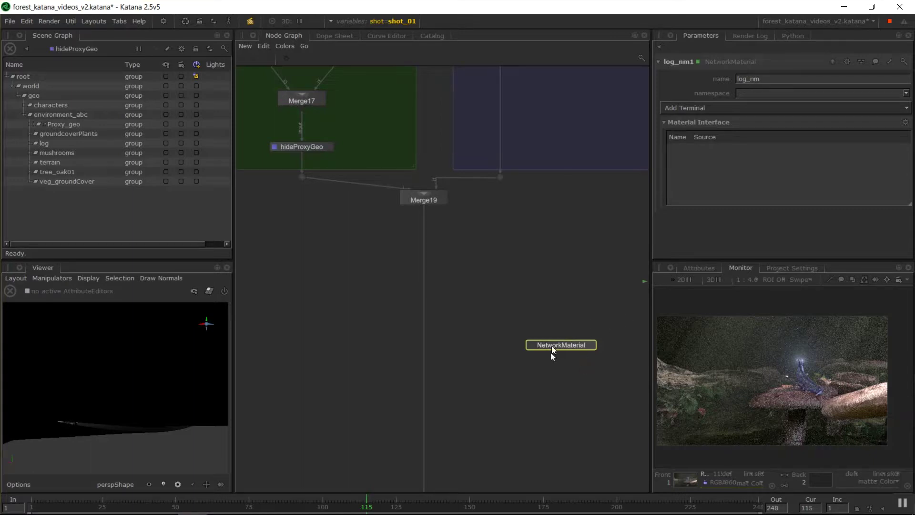
middle_drag(552, 347, 516, 292)
key(Tab)
text(nm)
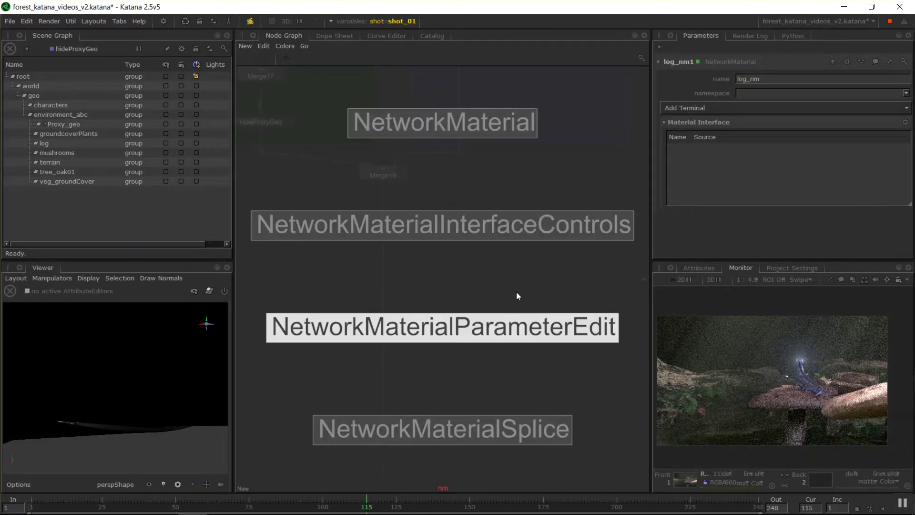
key(Up)
key(Up)
key(Return)
click(516, 292)
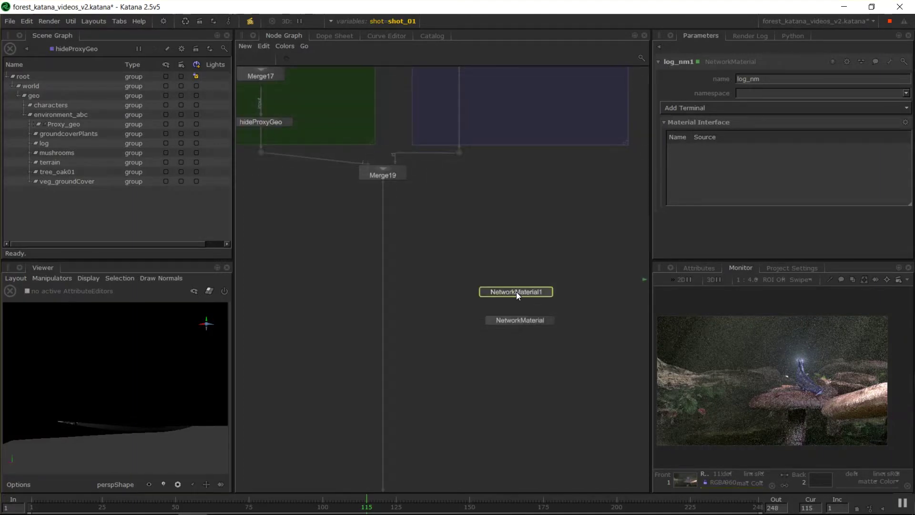
key(Delete)
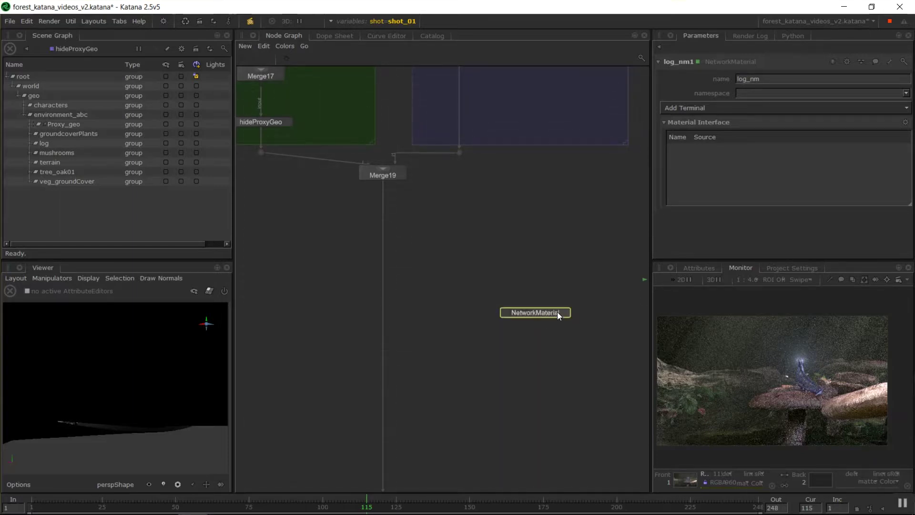
click(557, 312)
- Add a bxdf terminal to the new material
click(699, 107)
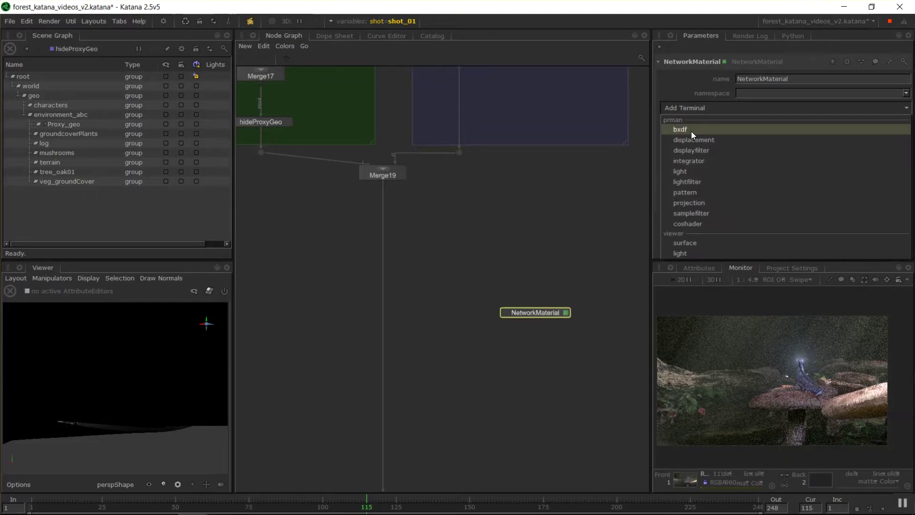
click(691, 130)
scroll(565, 288, up, 6)
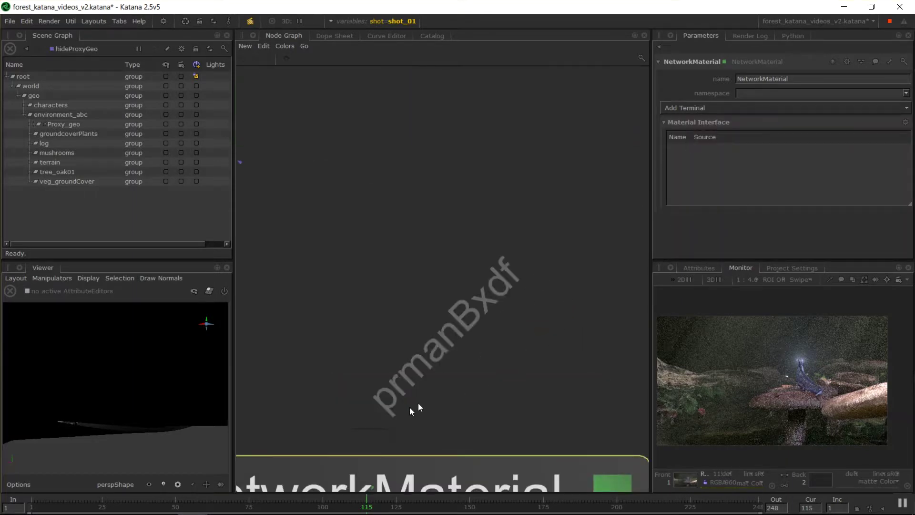
scroll(459, 373, down, 5)
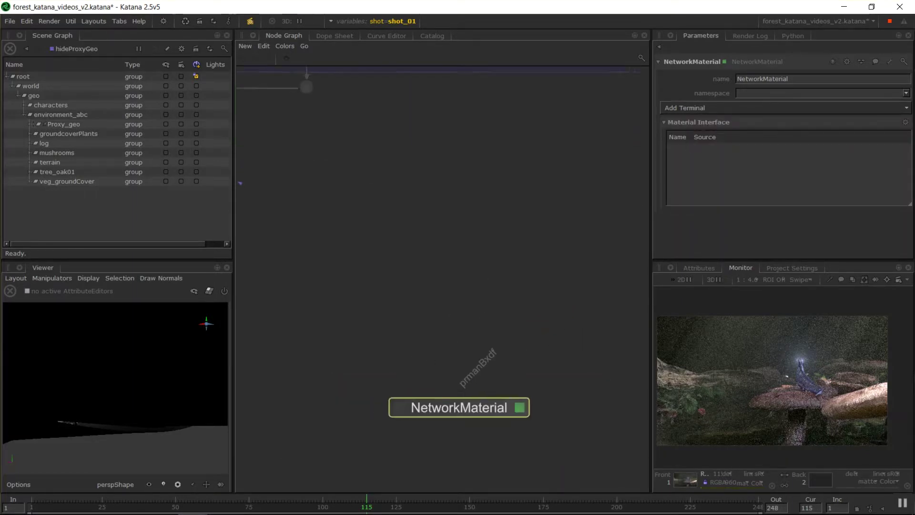
- Rename the material node to grub_nm
click(689, 58)
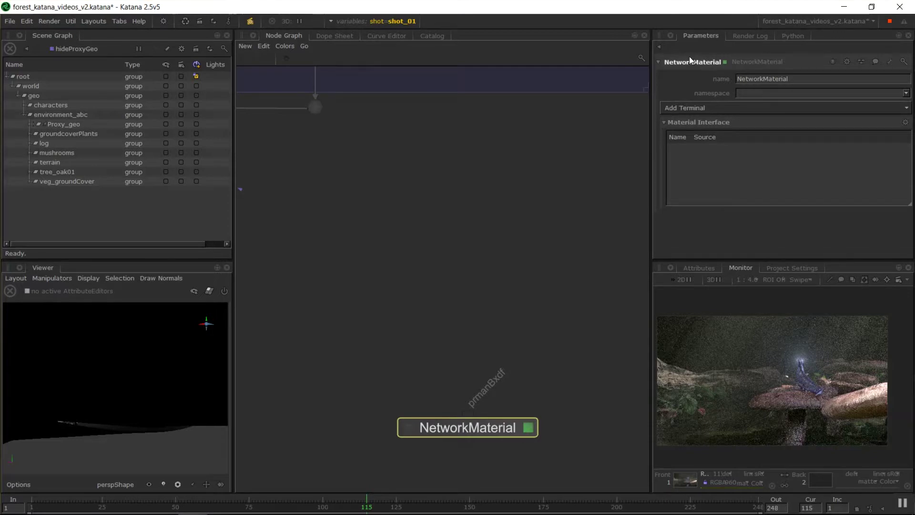
text(grub_pxr_)
key(Return)
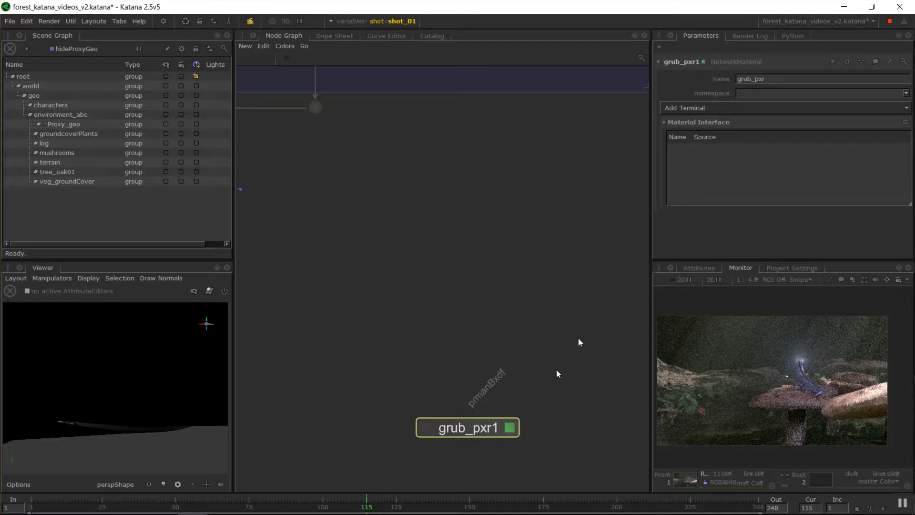
click(701, 64)
drag(690, 61, 728, 58)
text(grub_nm)
key(Return)
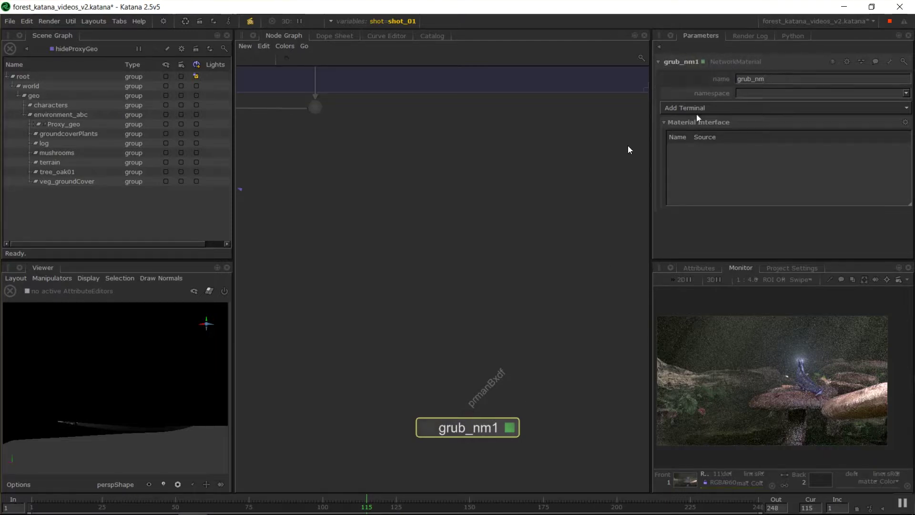
- Create Merge20 with Merge19 as first input and grub_nm1 as second
scroll(528, 306, down, 3)
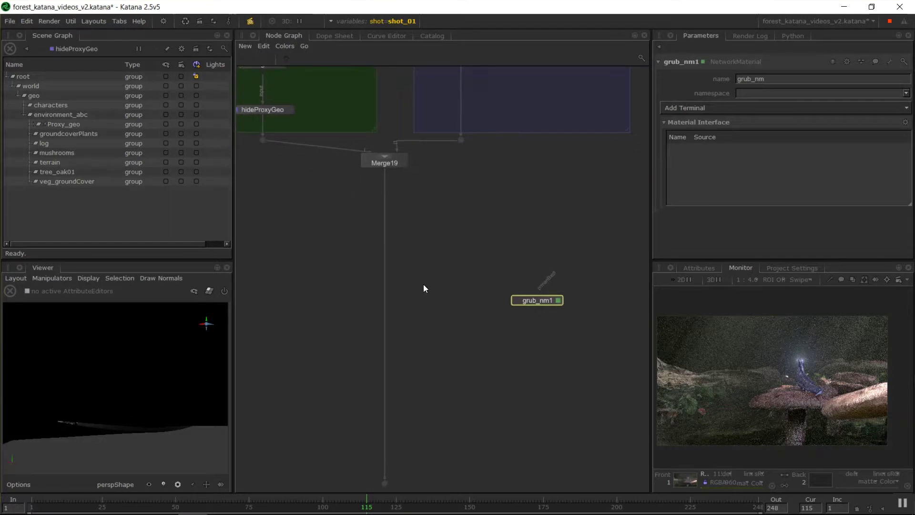
key(m)
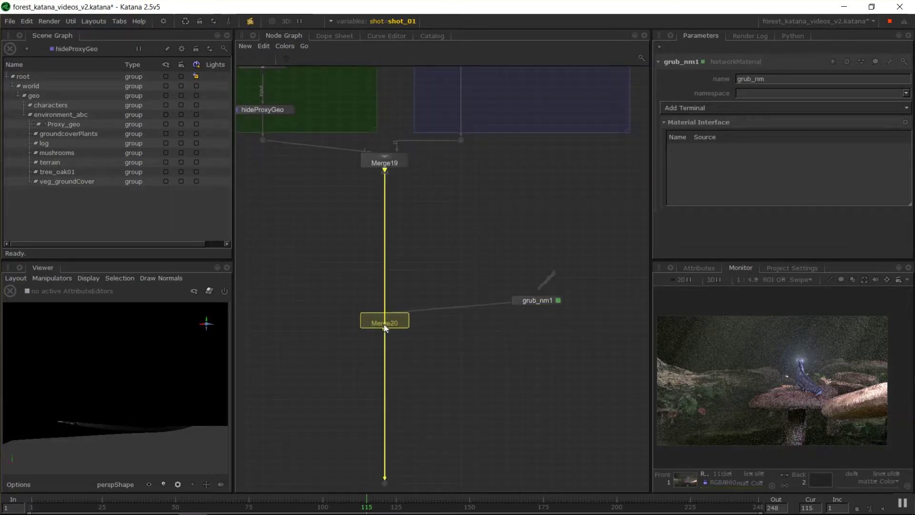
click(383, 325)
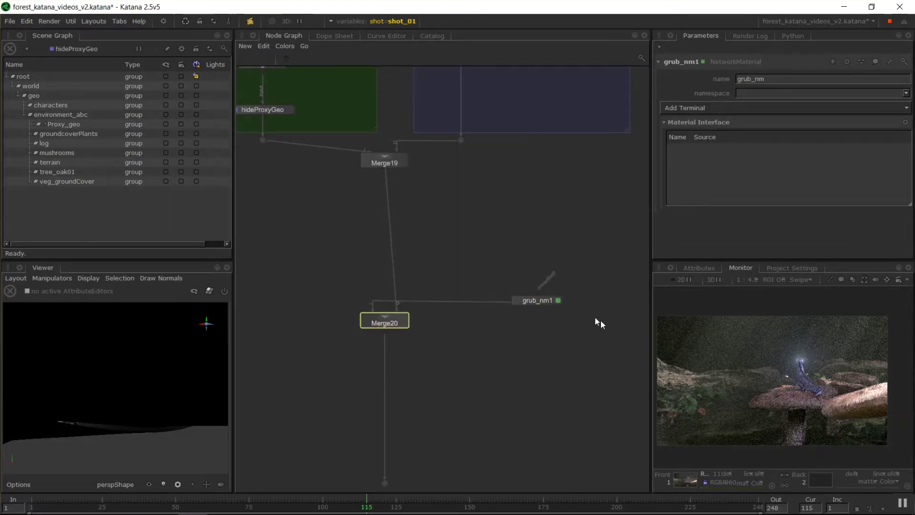
middle_drag(546, 299, 476, 270)
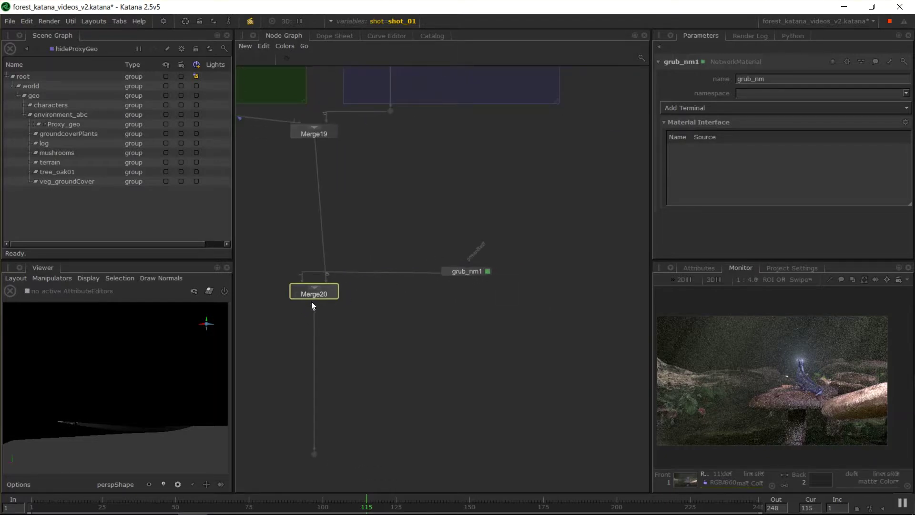
drag(330, 279, 305, 280)
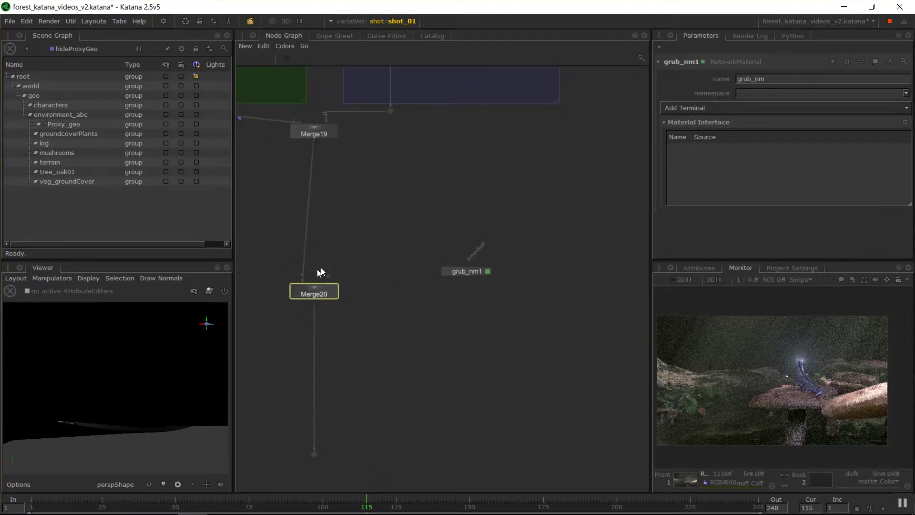
drag(467, 280, 326, 280)
- View Merge20's output and select grub_nm under /root/materials in the Scene Graph
scroll(471, 205, up, 3)
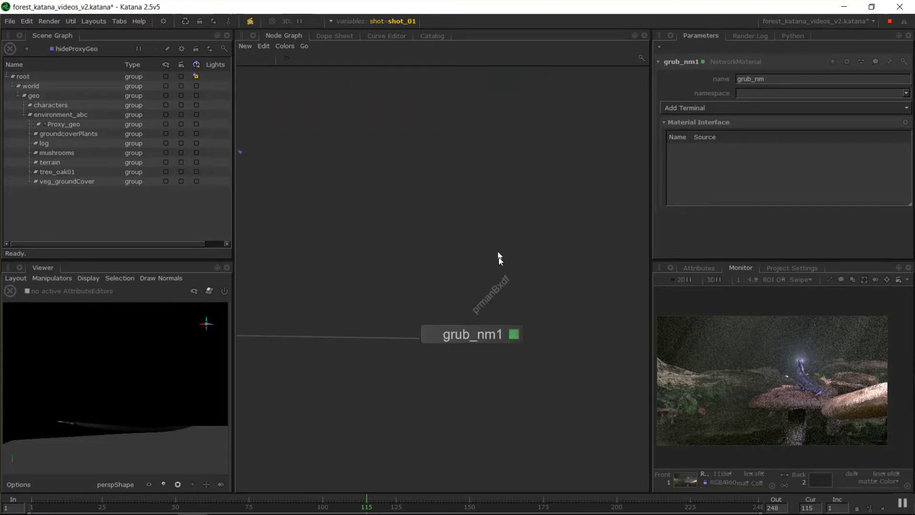
scroll(402, 180, down, 3)
middle_drag(419, 262, 565, 229)
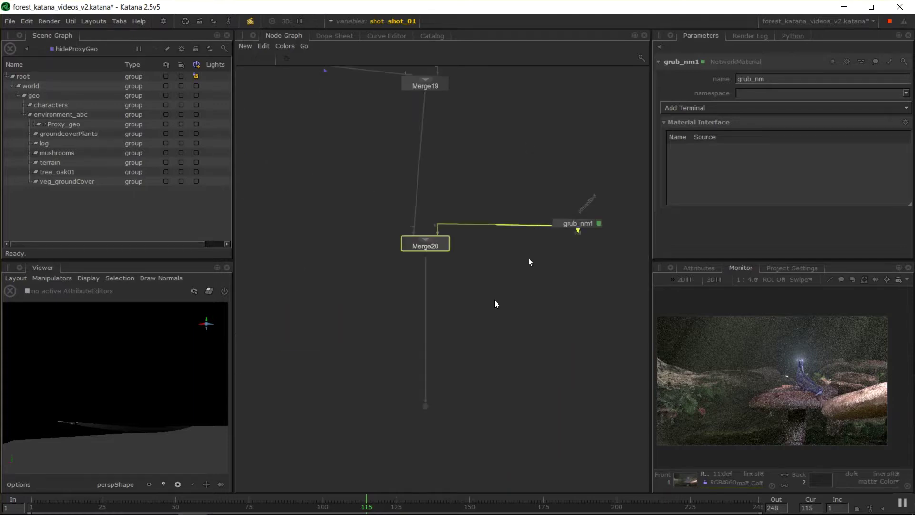
middle_drag(436, 388, 419, 277)
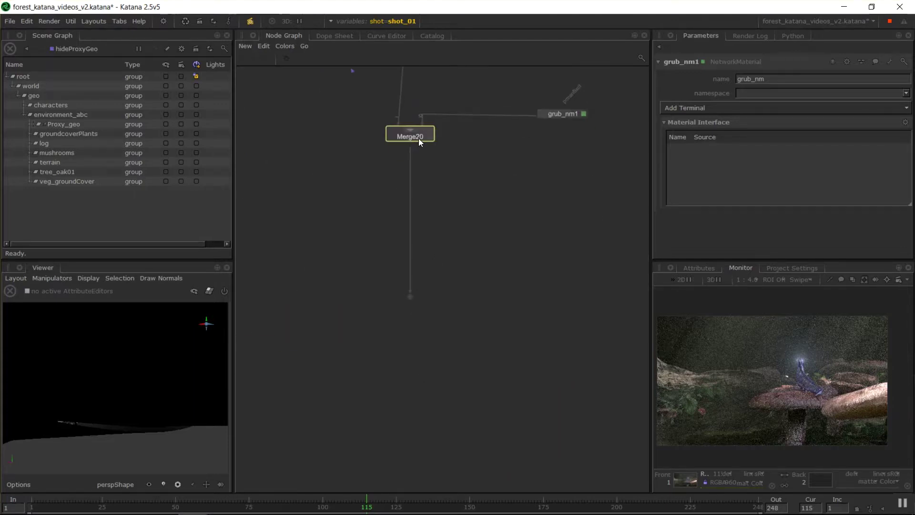
key(v)
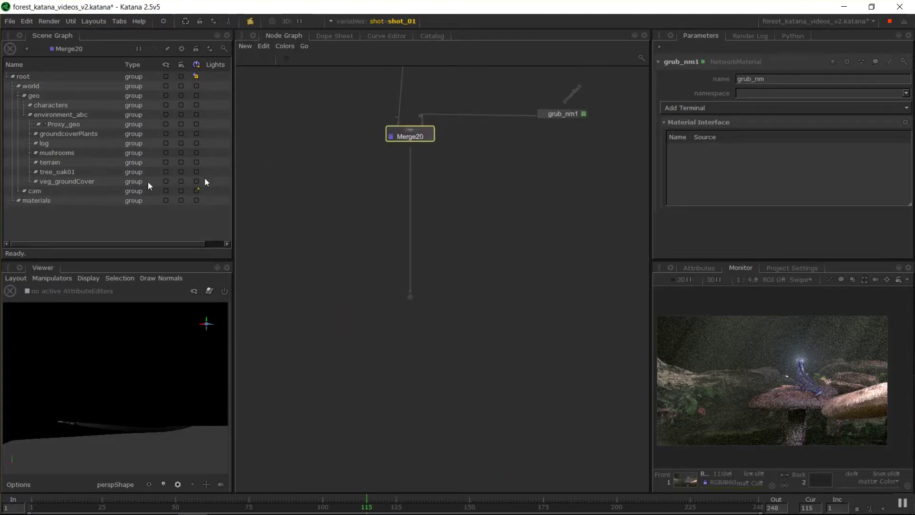
click(10, 201)
click(42, 210)
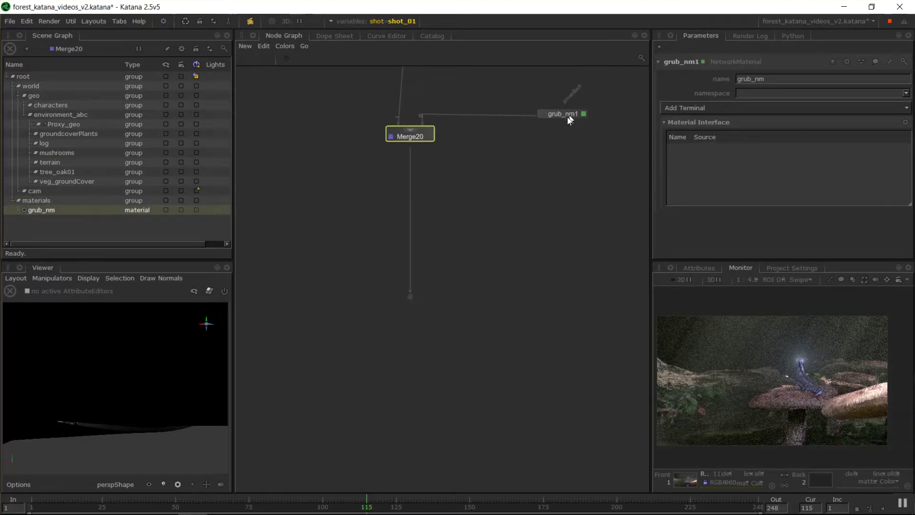
- Frame and select the grub_nm1 material node in the Node Graph
middle_drag(599, 119, 512, 233)
scroll(549, 141, up, 5)
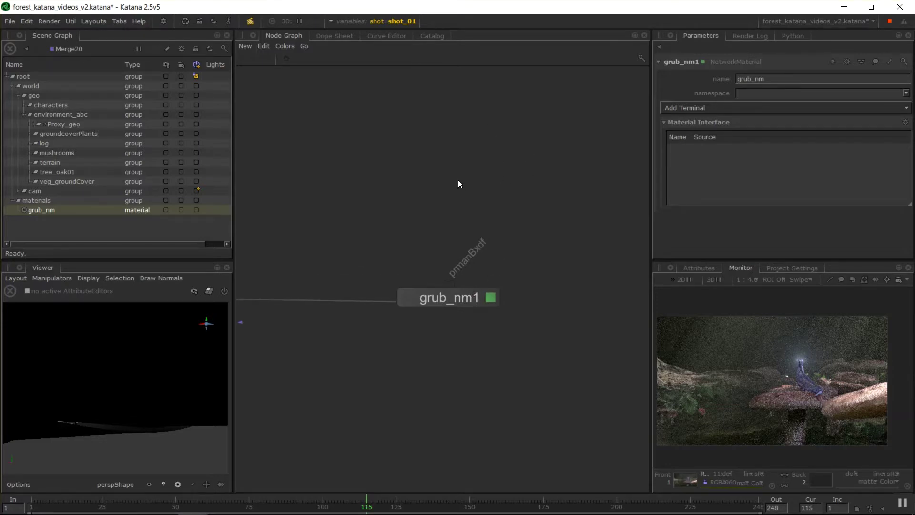
drag(319, 152, 533, 333)
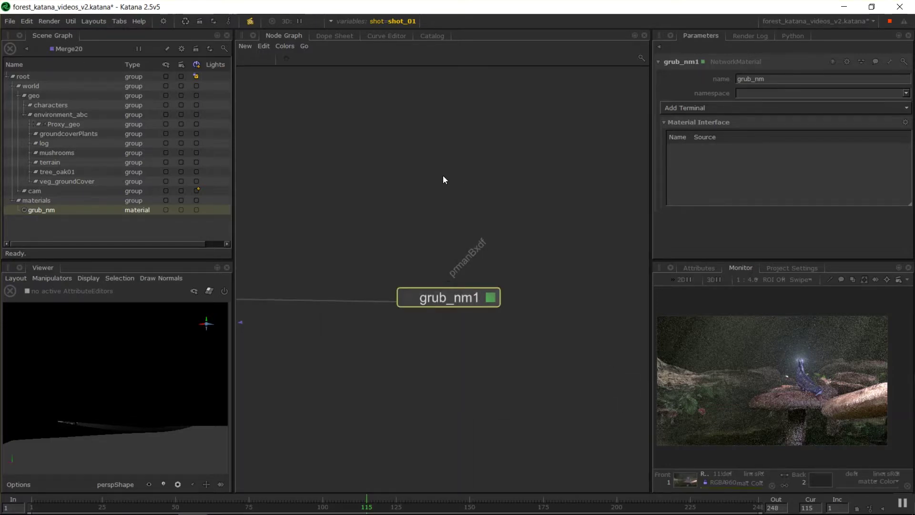
- Create a PrmanShadingNode with the 'psn' search above grub_nm1, removing a stray duplicate
key(Tab)
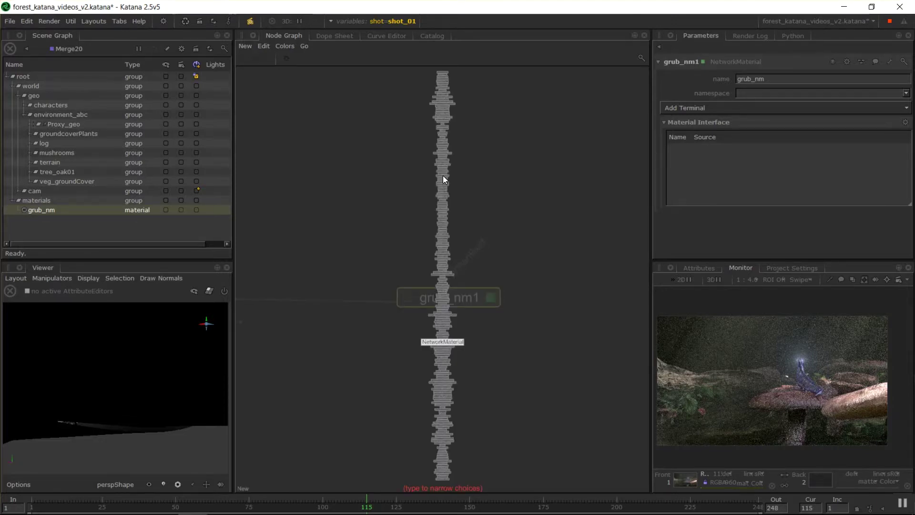
text(prman)
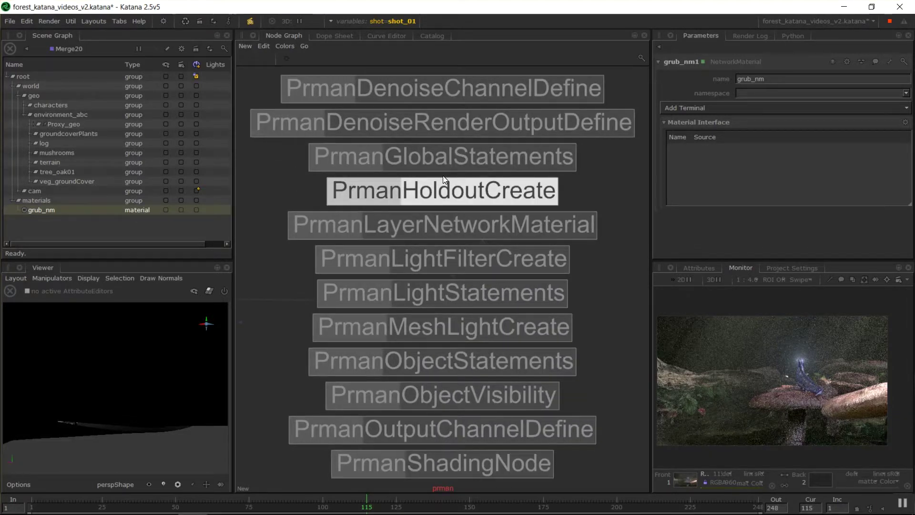
text(sha)
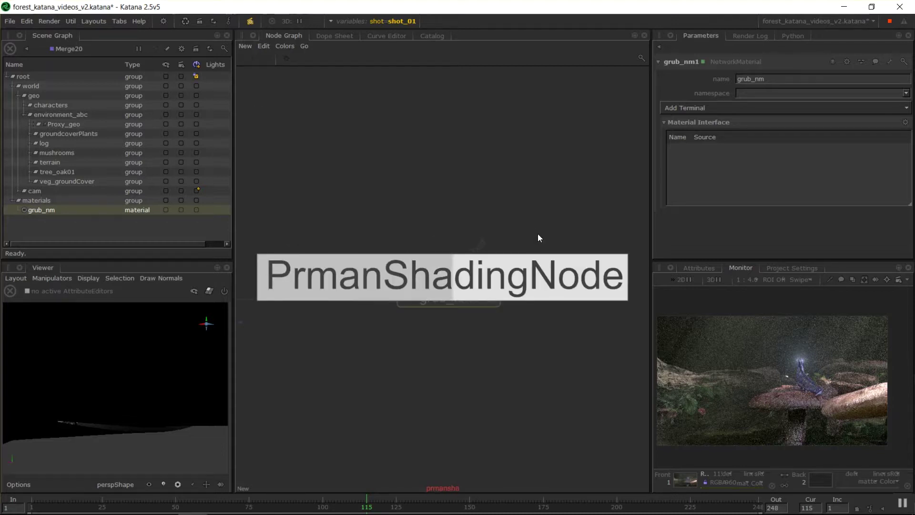
key(Escape)
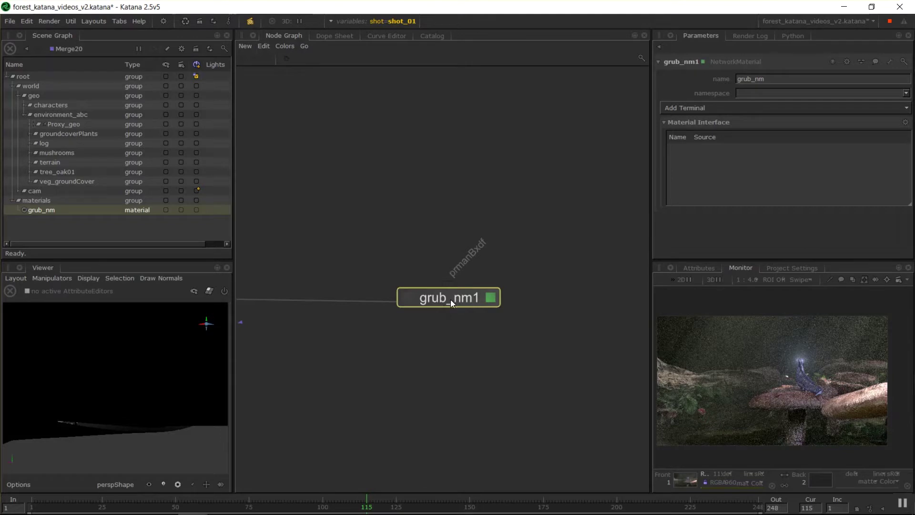
key(Tab)
text(psn)
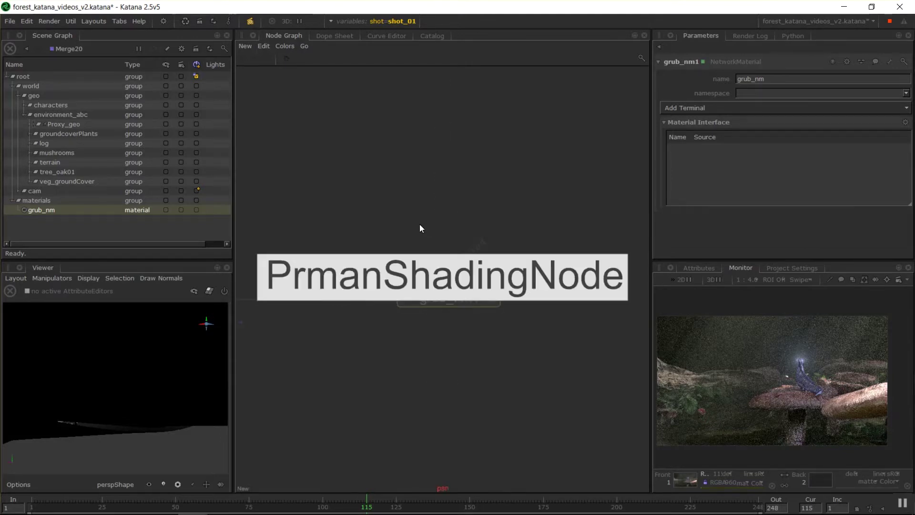
key(Return)
drag(419, 228, 377, 111)
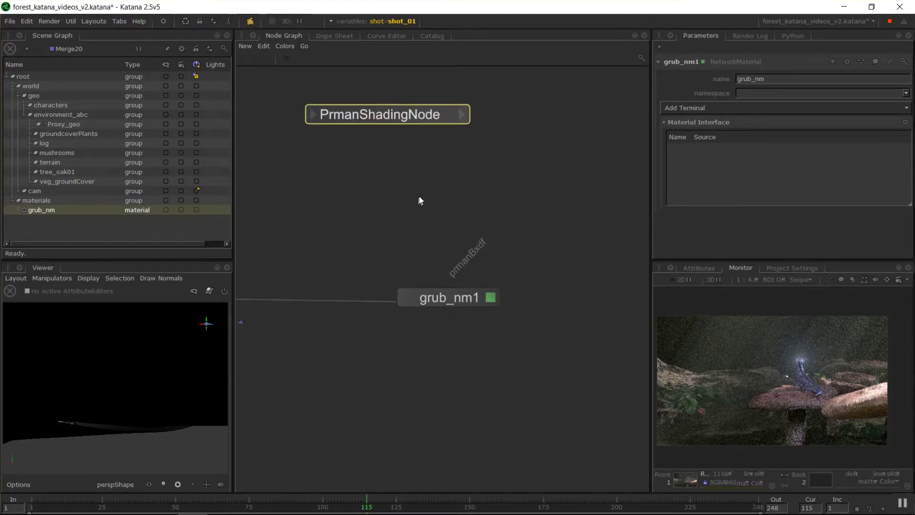
middle_drag(446, 112, 479, 164)
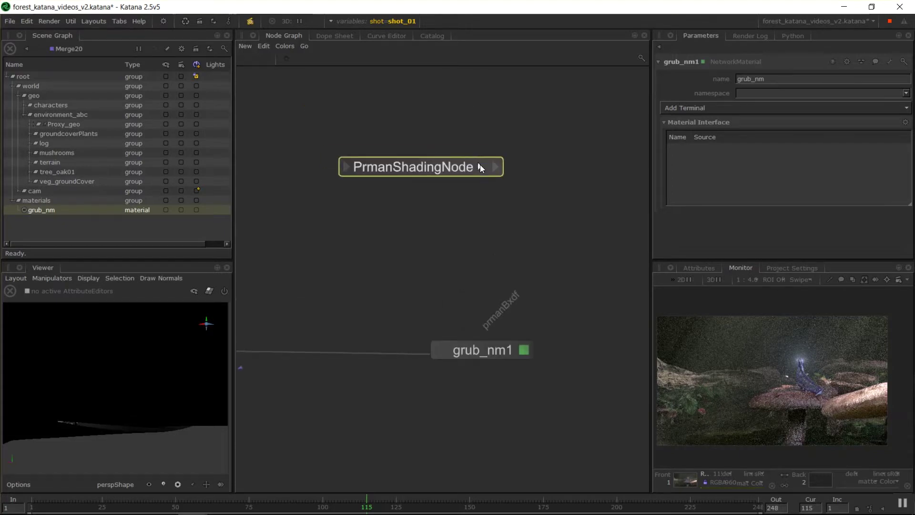
key(ctrl+c)
key(ctrl+v)
click(570, 198)
drag(524, 196, 551, 167)
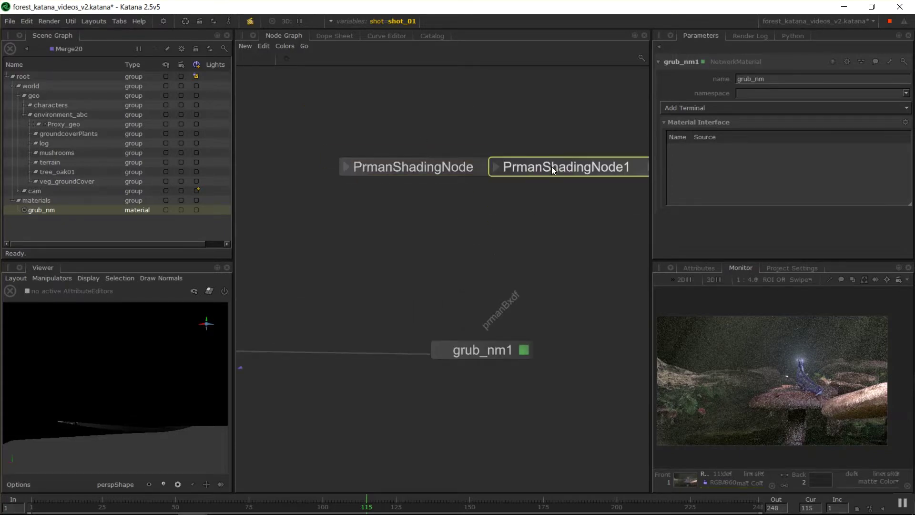
key(Delete)
- Rename the PrmanShadingNode to grub_dif
click(482, 167)
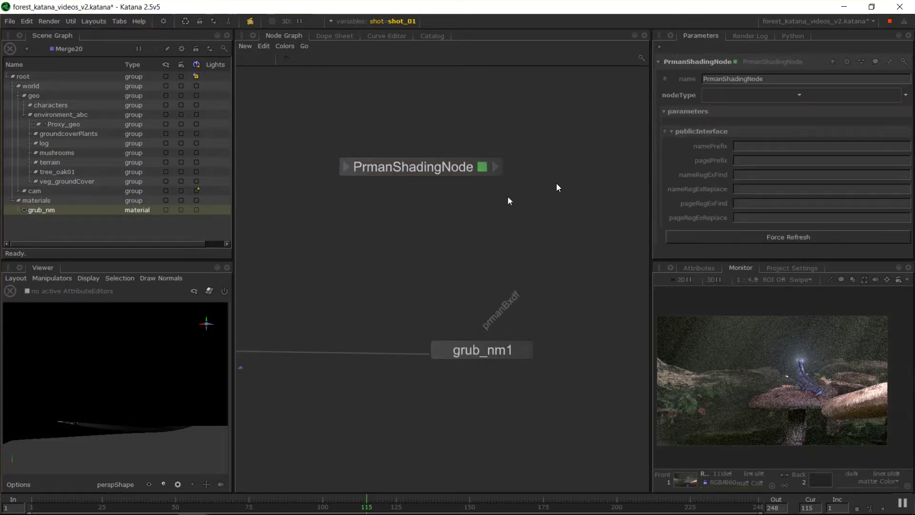
drag(765, 79, 643, 84)
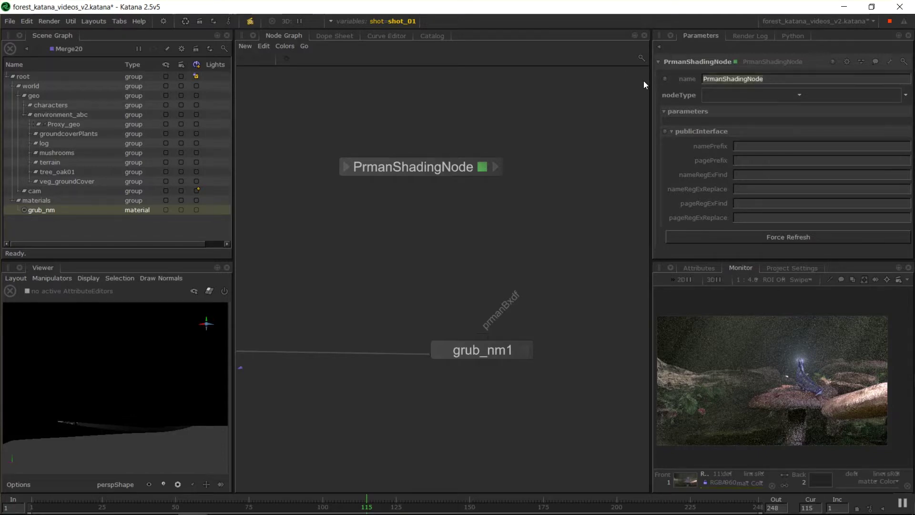
text(grub_)
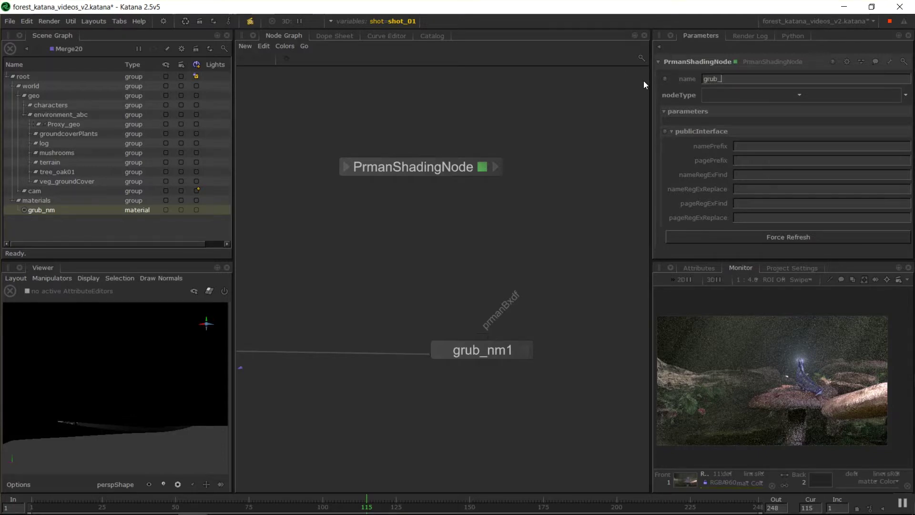
text(dif)
key(Return)
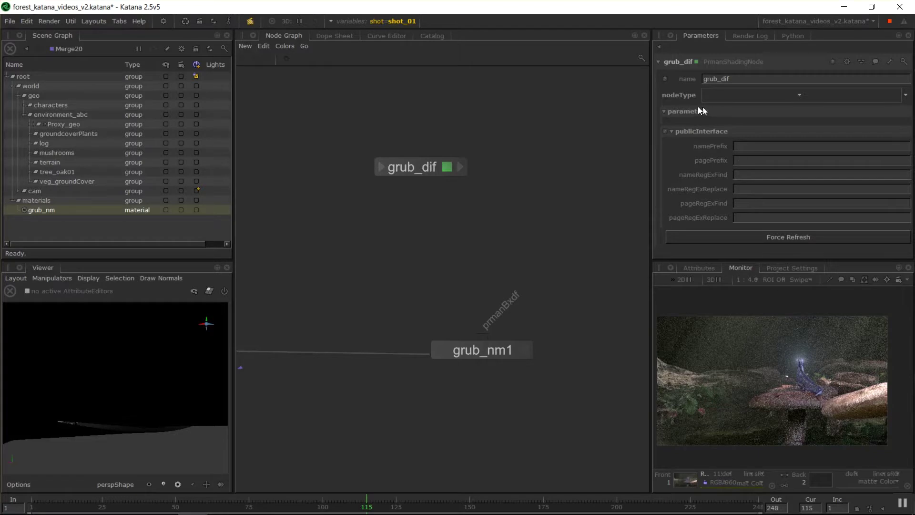
click(796, 95)
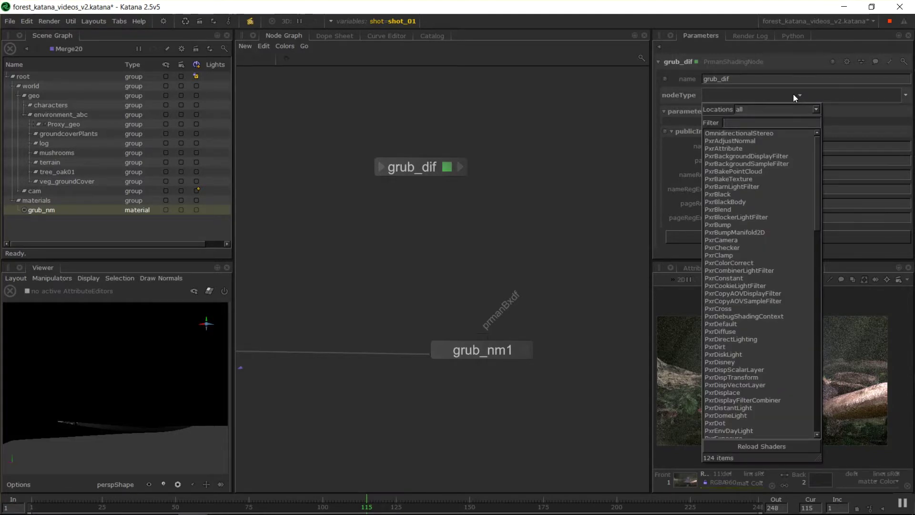
- Move the grub_dif node further left in the graph
click(794, 94)
drag(434, 144, 347, 187)
drag(412, 168, 351, 172)
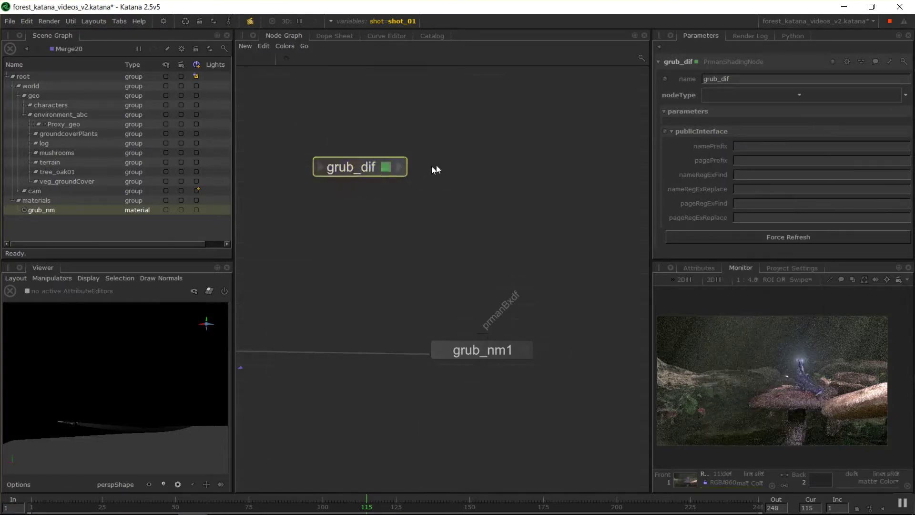
click(345, 172)
click(350, 169)
- Set grub_dif's nodeType to PxrTexture, filtering the shader list with '*tex'
click(799, 95)
scroll(763, 167, down, 15)
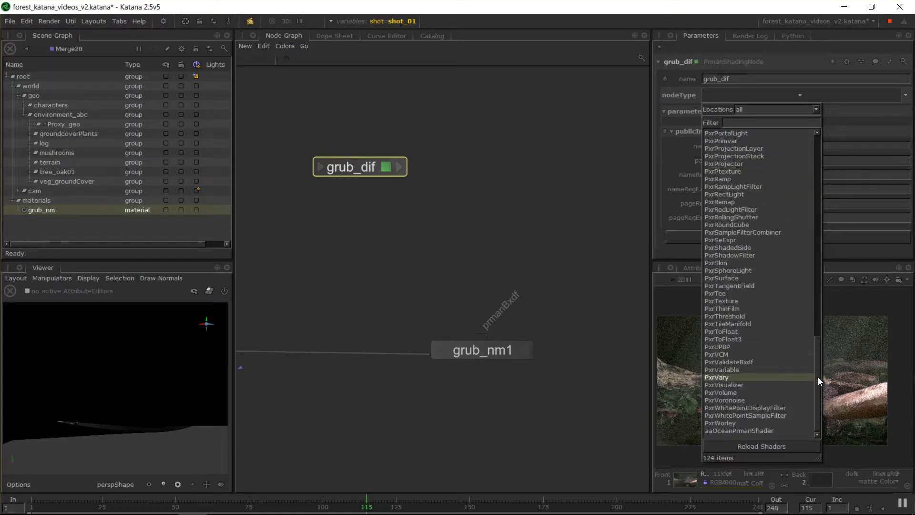
drag(817, 376, 877, 349)
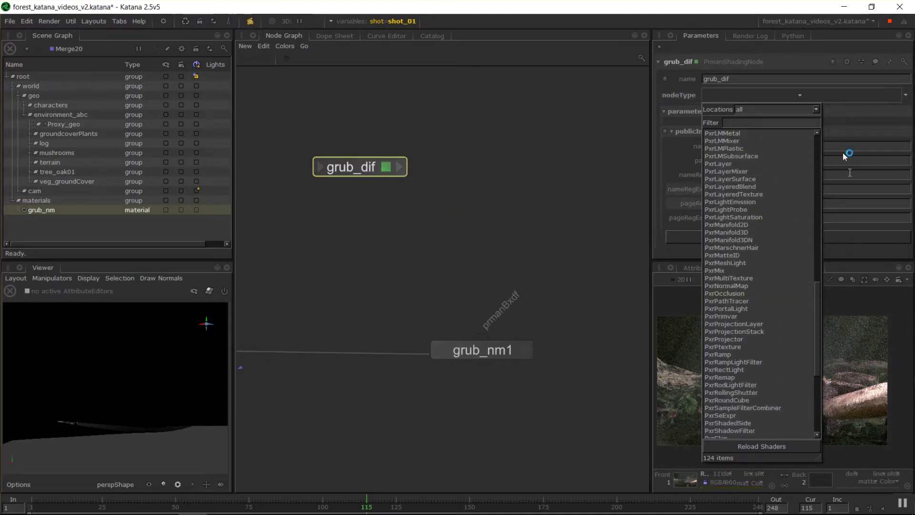
scroll(769, 238, down, 7)
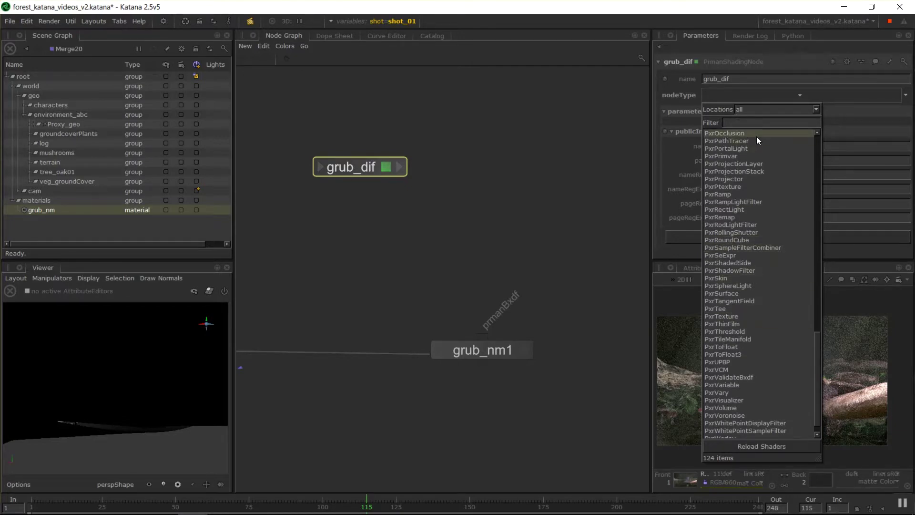
text(*tex)
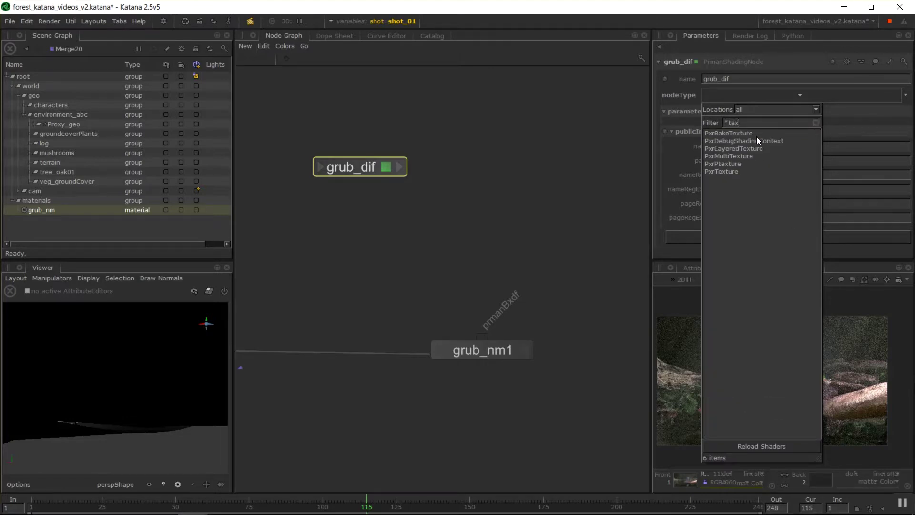
key(Down)
key(Down)
key(Down)
key(Down)
key(Down)
key(Down)
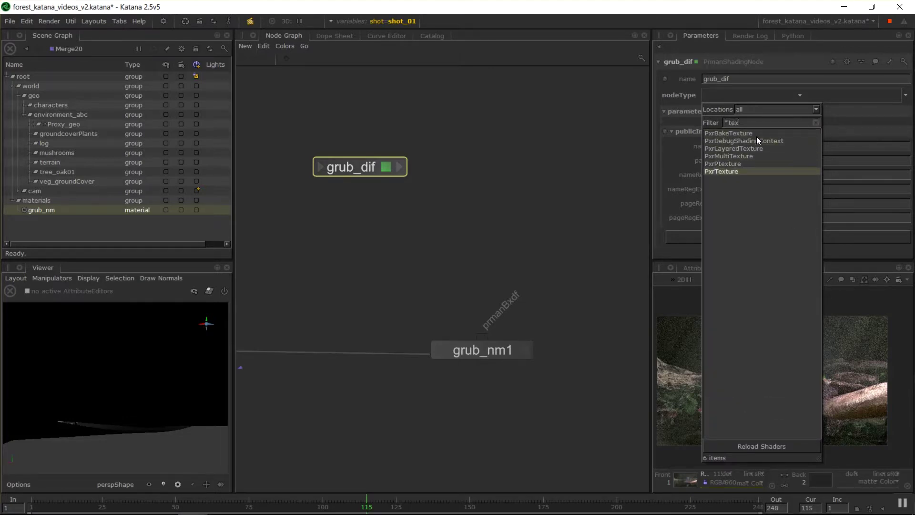
key(Return)
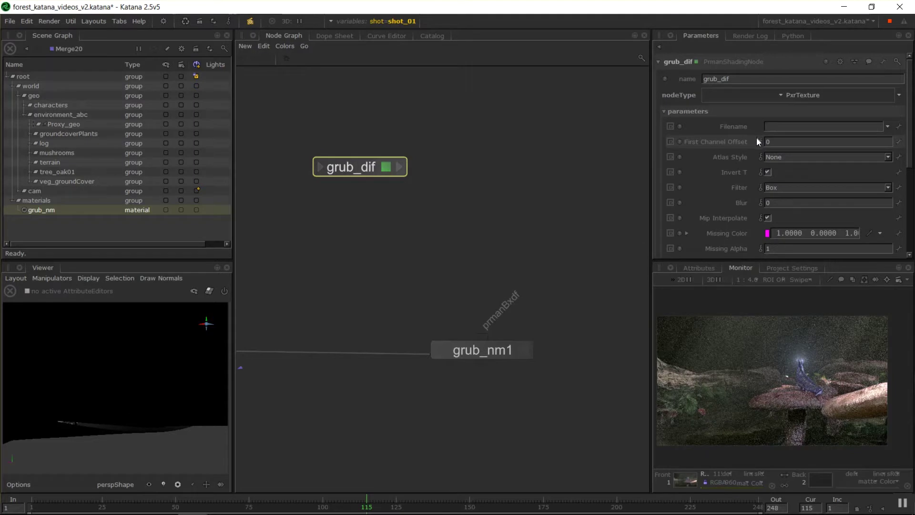
drag(344, 162, 314, 131)
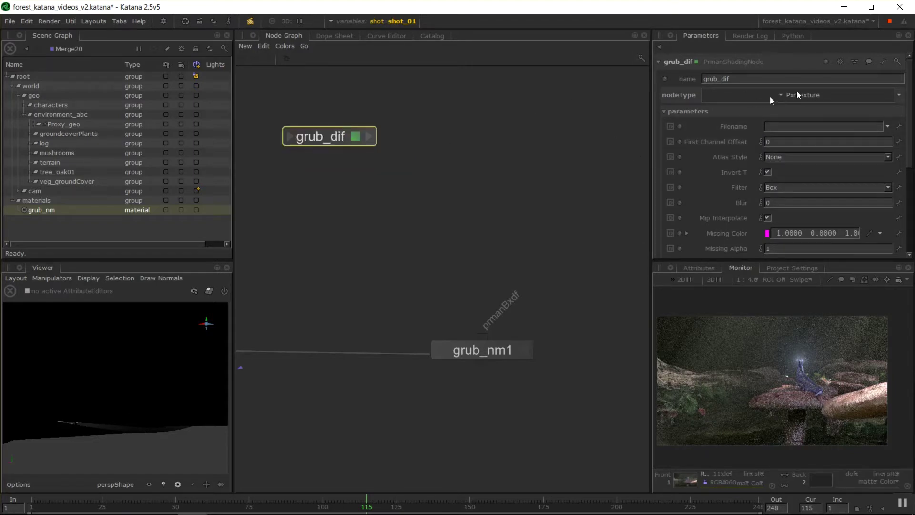
scroll(807, 161, down, 2)
scroll(810, 162, up, 2)
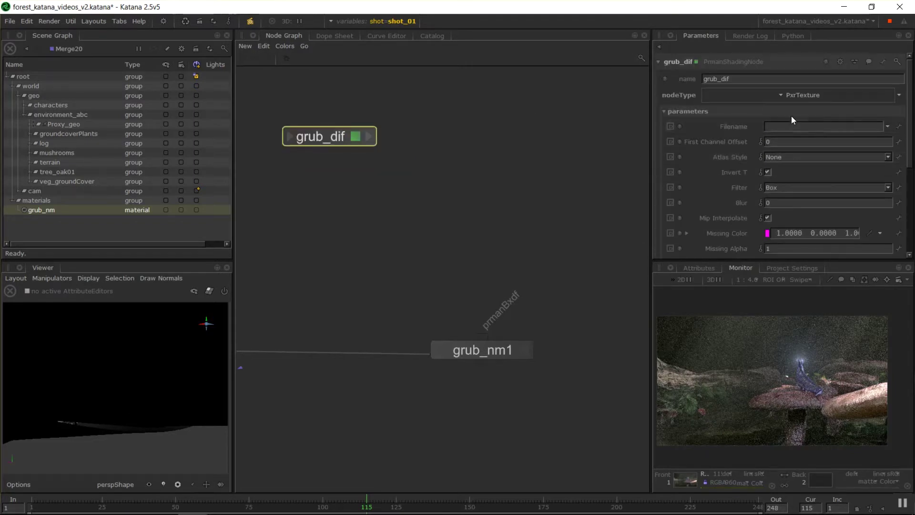
click(888, 127)
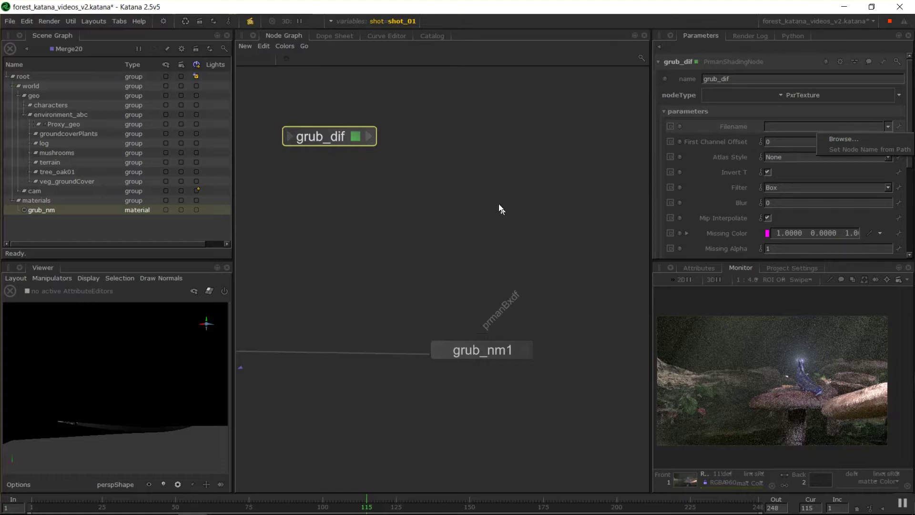
- Browse to textures/grub/BaseColor and load grubLP1_defaultMat_BaseColor.tex as grub_dif's Filename
click(556, 171)
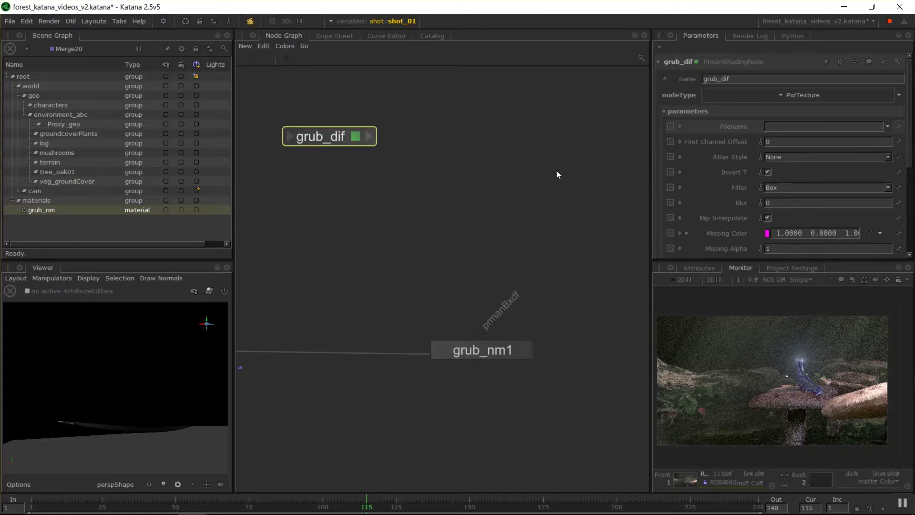
click(889, 127)
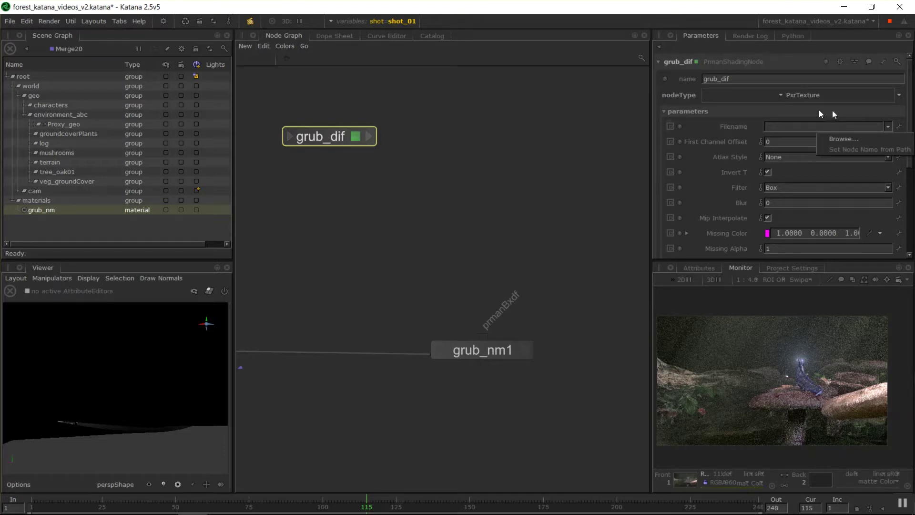
click(844, 138)
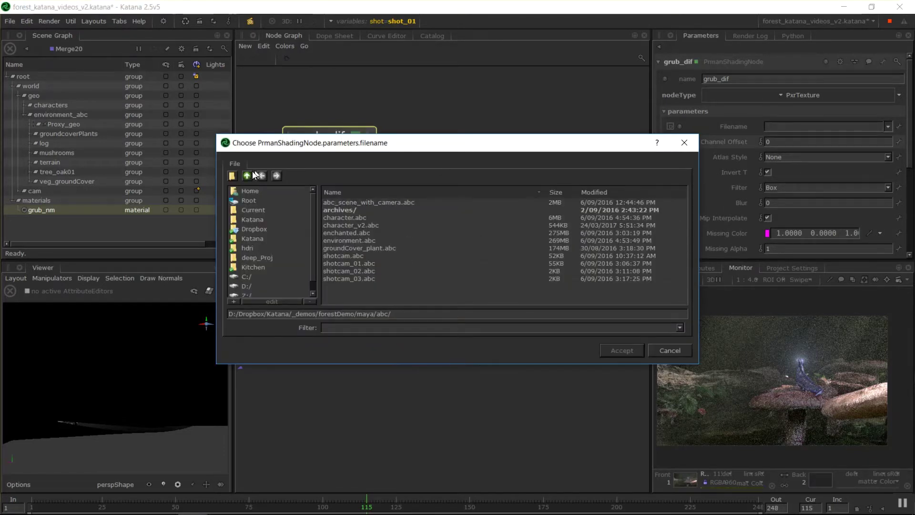
click(248, 175)
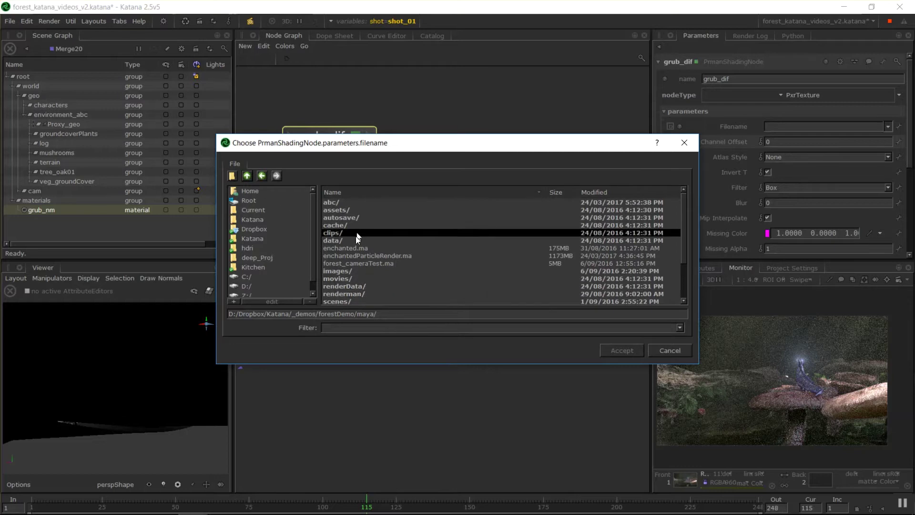
scroll(410, 252, down, 2)
scroll(399, 267, up, 2)
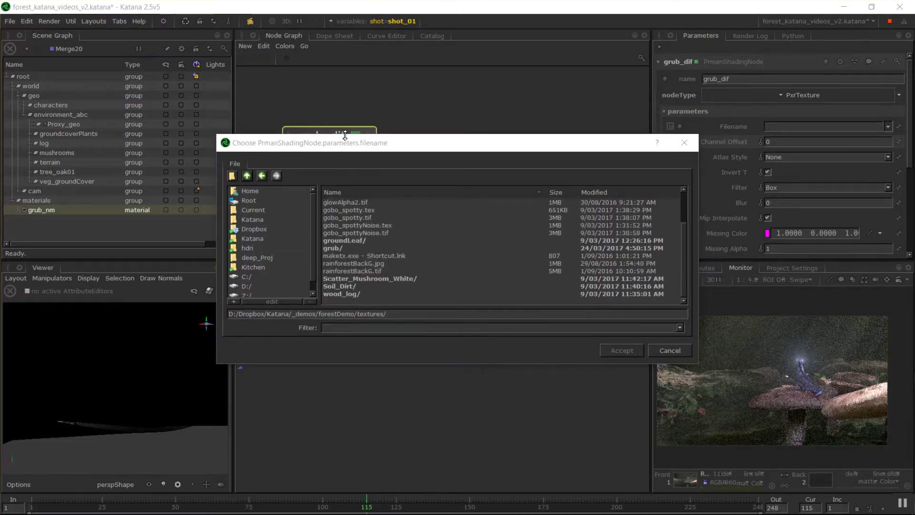
double_click(345, 248)
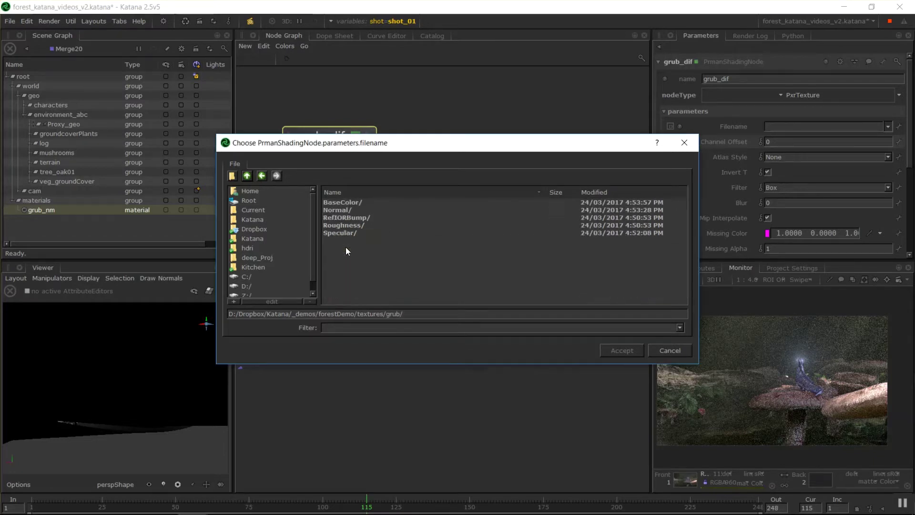
double_click(360, 204)
click(420, 210)
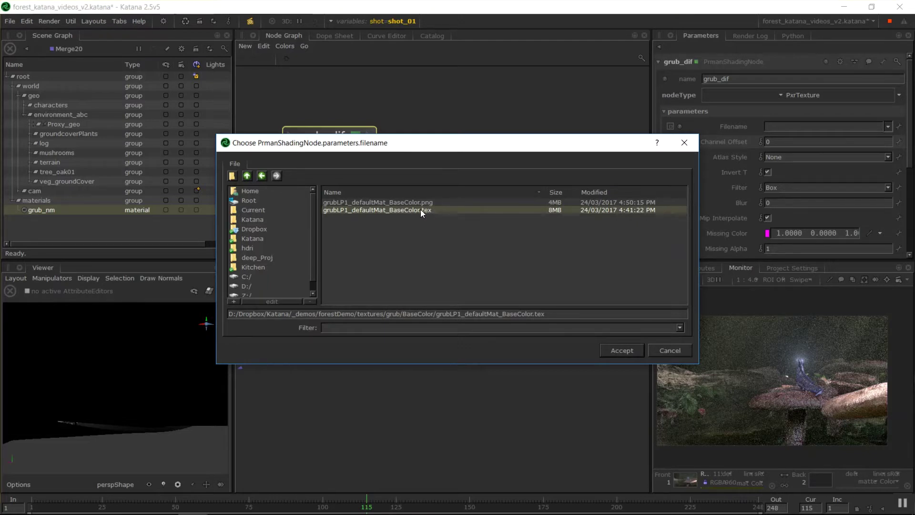
double_click(422, 210)
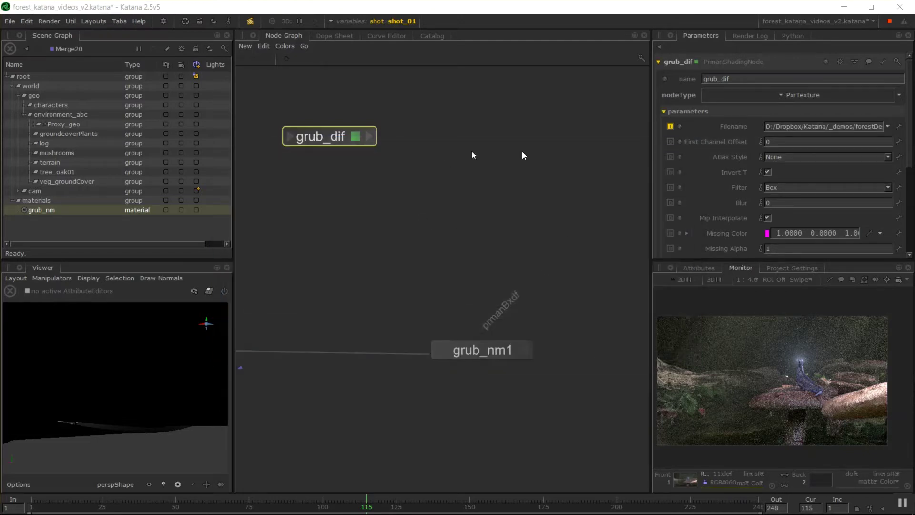
- Check the Base part at the end of grub_dif's texture file name
click(879, 126)
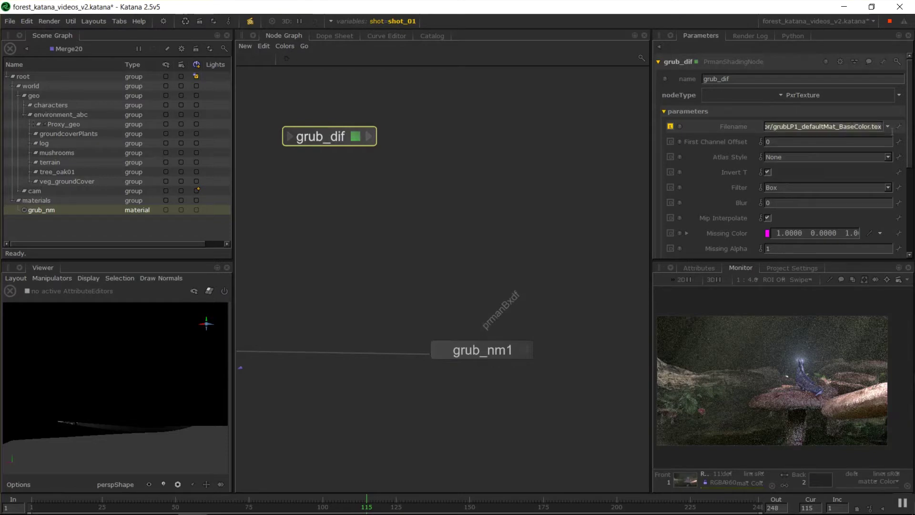
mouse_move(879, 126)
mouse_down()
mouse_move(840, 126)
mouse_move(870, 123)
mouse_up()
click(879, 126)
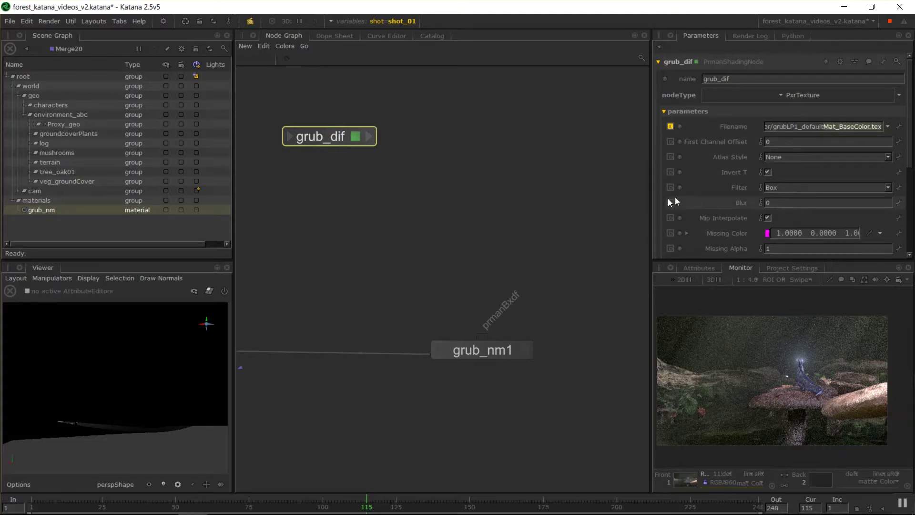
- Make room in the Node Graph and create a PrmanShadingNode using psn
scroll(668, 198, down, 3)
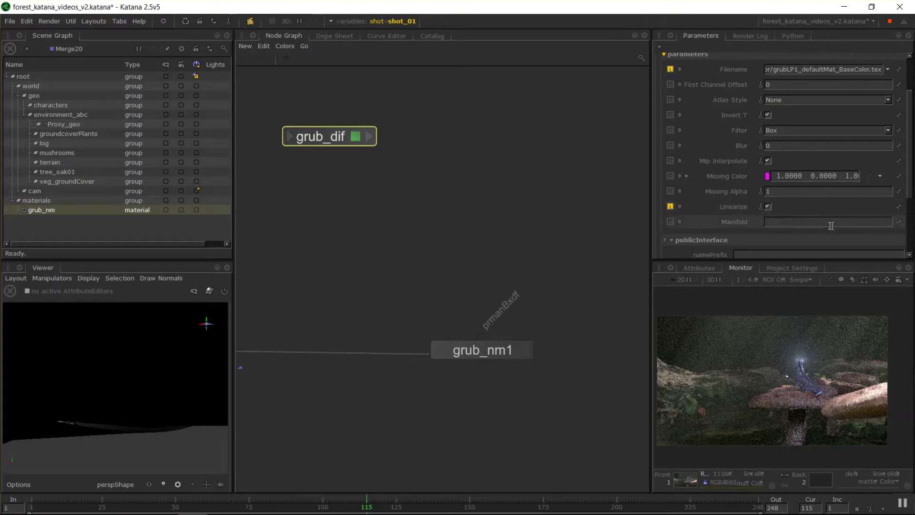
middle_drag(385, 198, 401, 219)
click(430, 250)
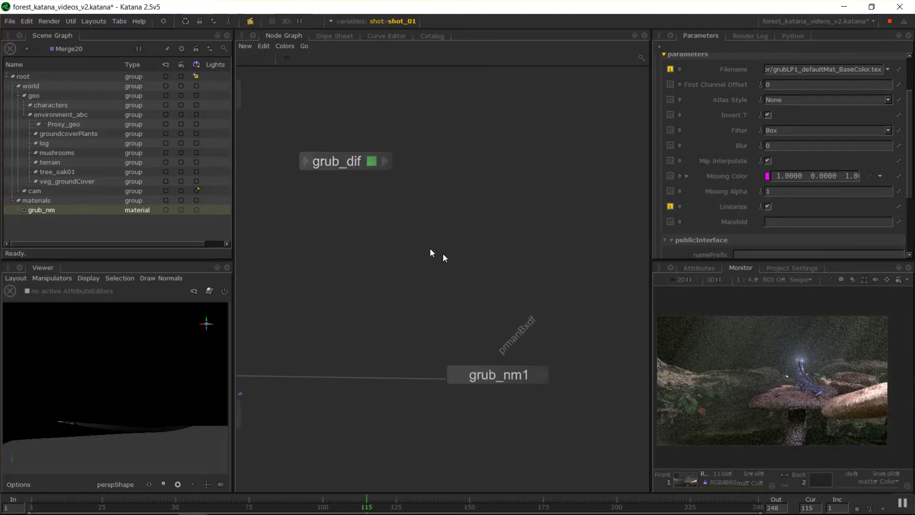
key(Tab)
text(psn)
key(Return)
- Place the new shading node and set its nodeType to PxrSurface
click(459, 284)
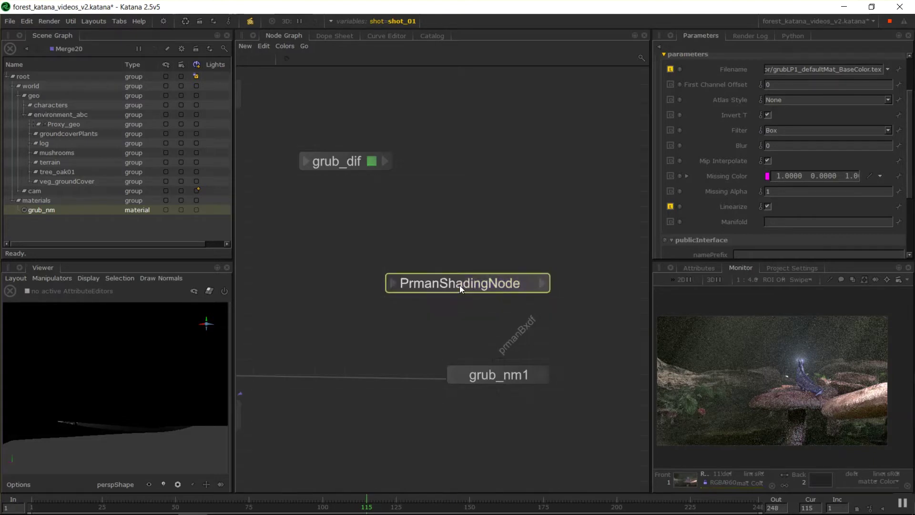
click(533, 282)
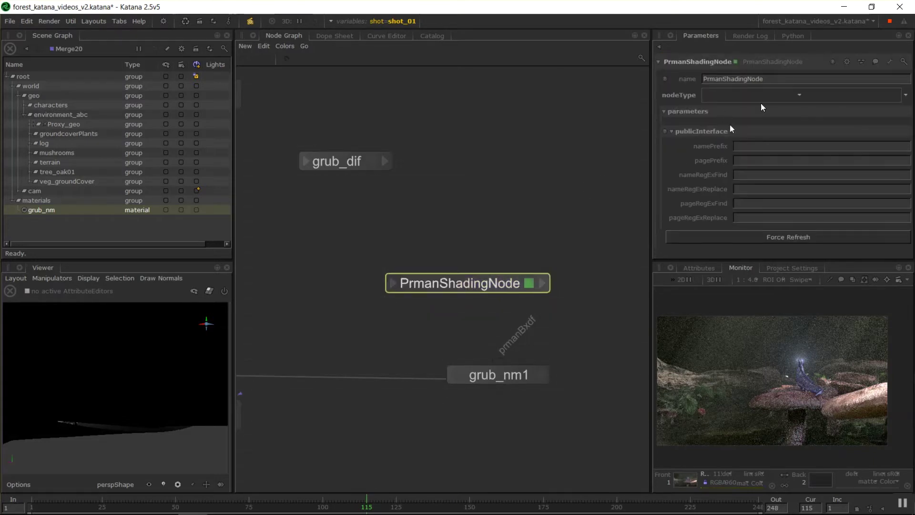
click(802, 95)
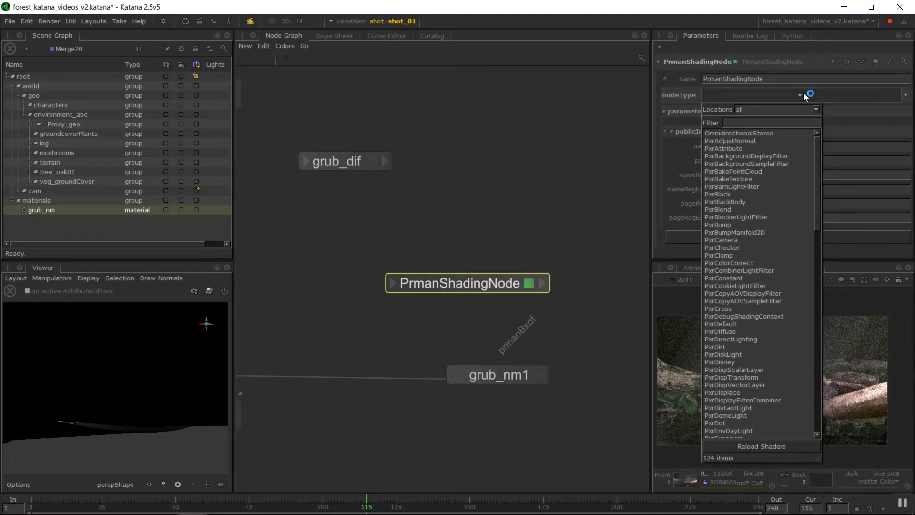
text(px)
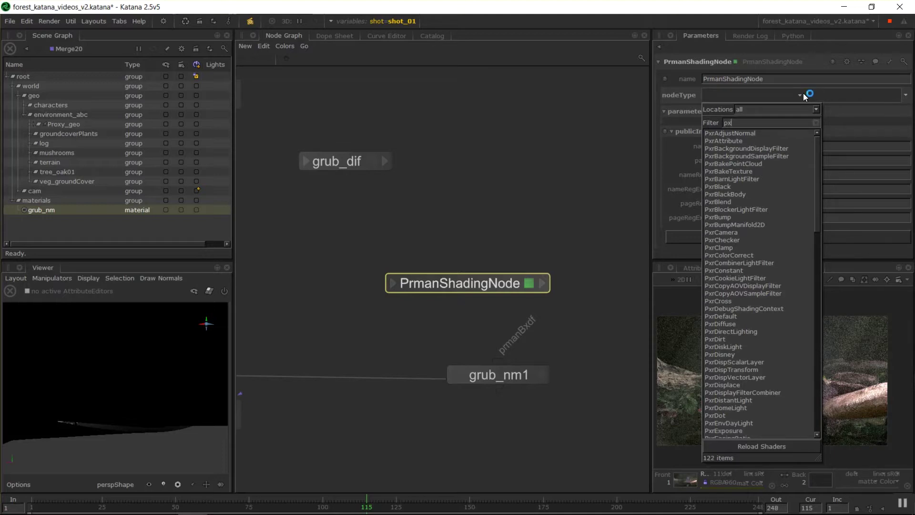
text(rs)
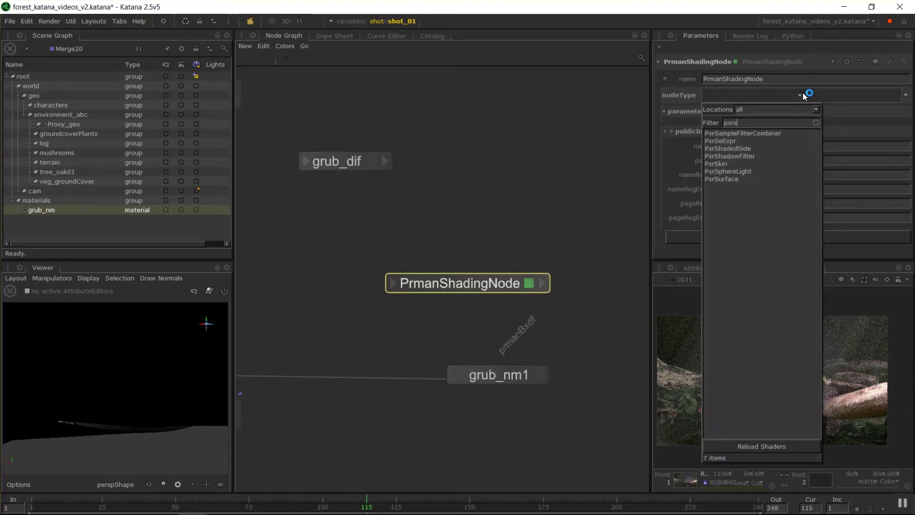
click(735, 179)
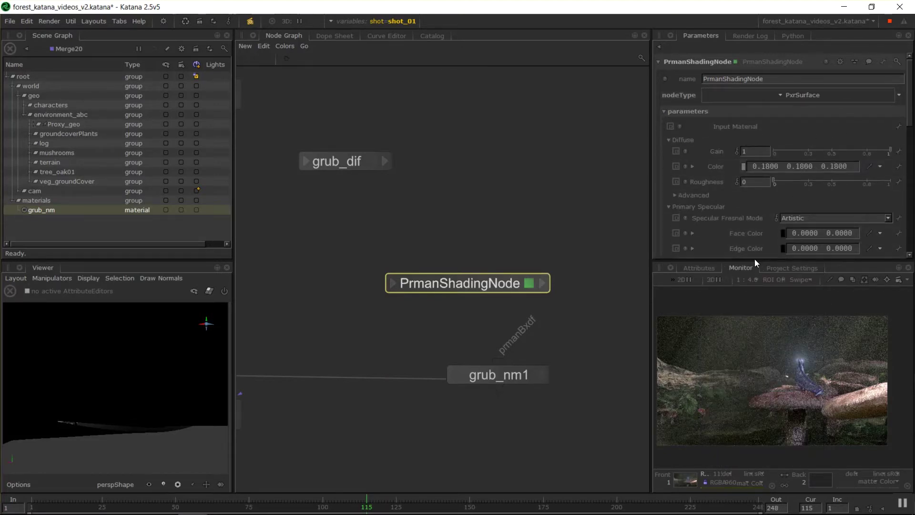
- Rename the PxrSurface node to grub_pxr
drag(755, 262, 764, 393)
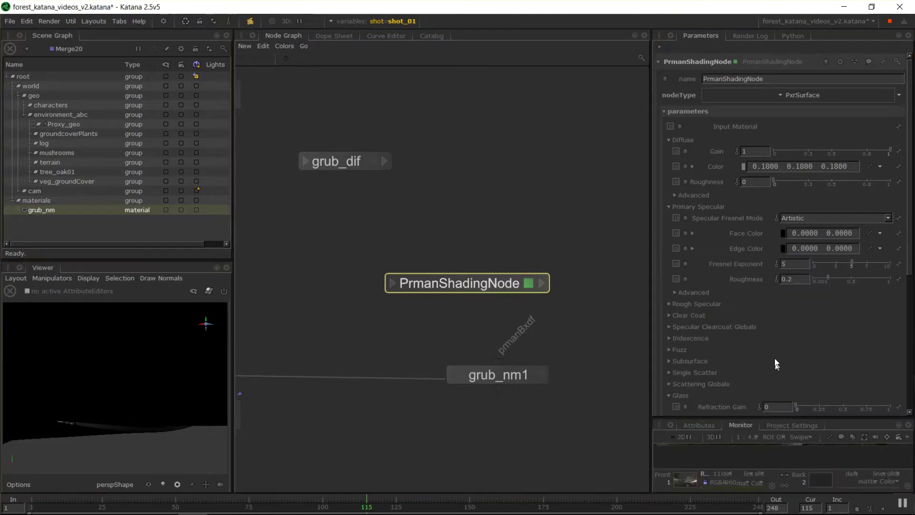
scroll(716, 219, down, 3)
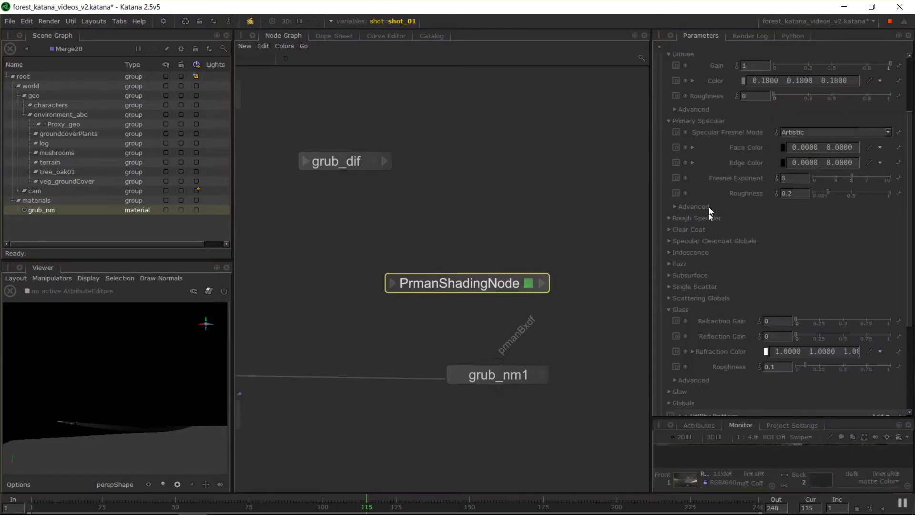
scroll(720, 200, up, 3)
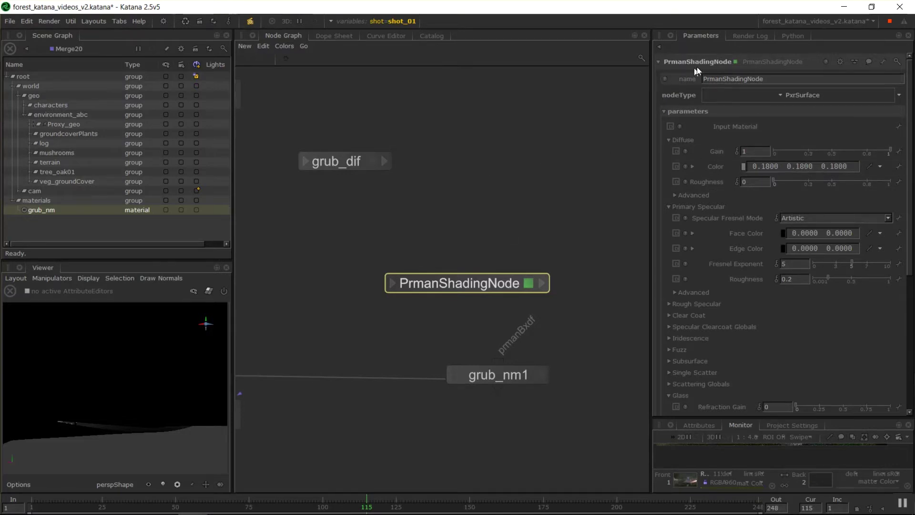
drag(772, 78, 633, 64)
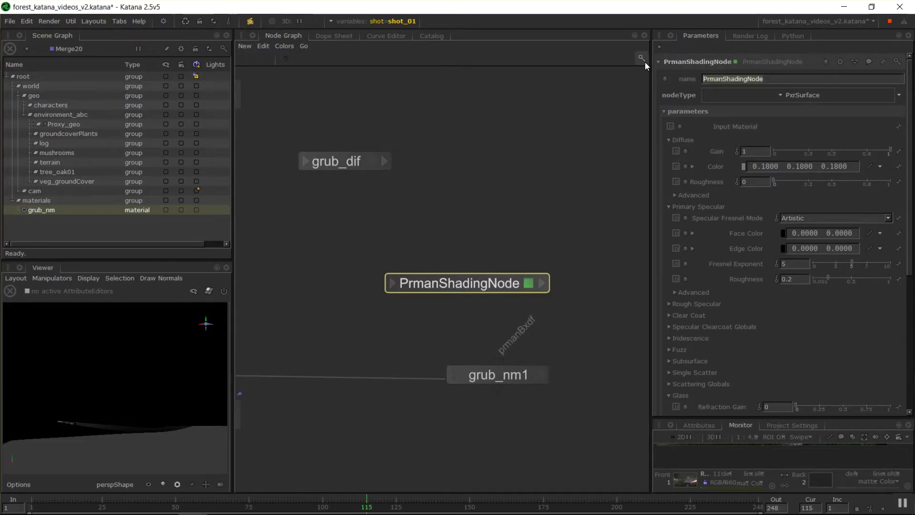
text(grub_)pxr)
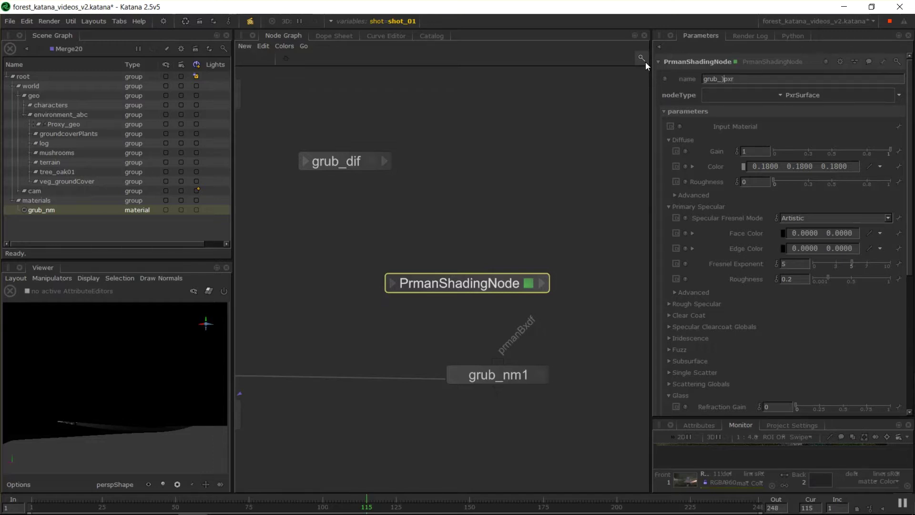
key(BackSpace)
key(Return)
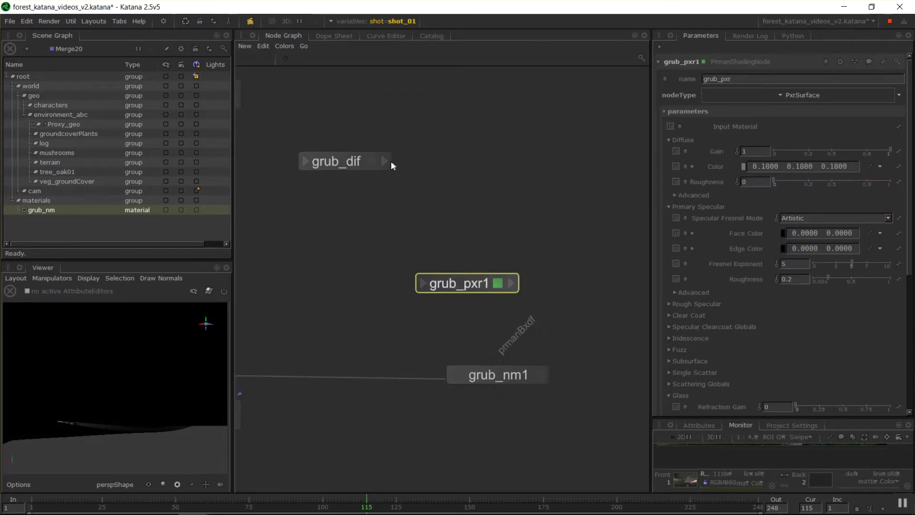
- Connect grub_dif's resultRGB output to grub_pxr1's Diffuse > Color input
click(384, 162)
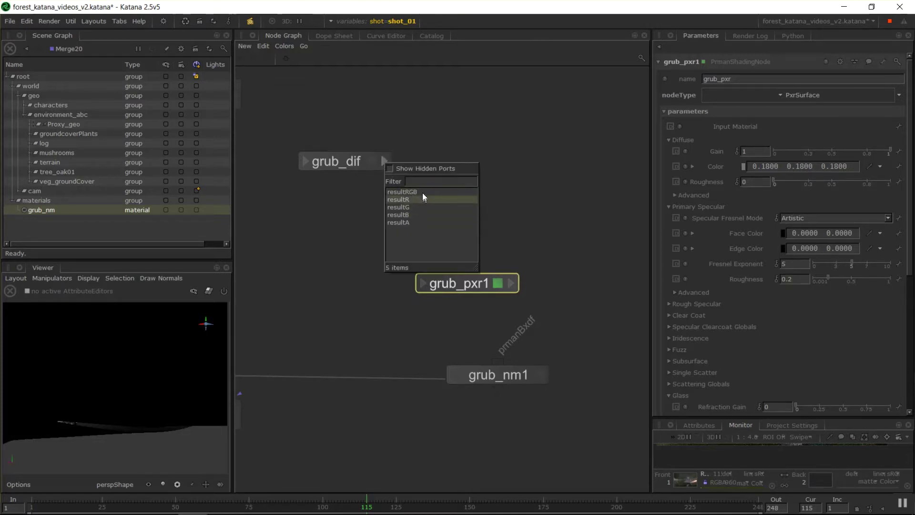
click(408, 192)
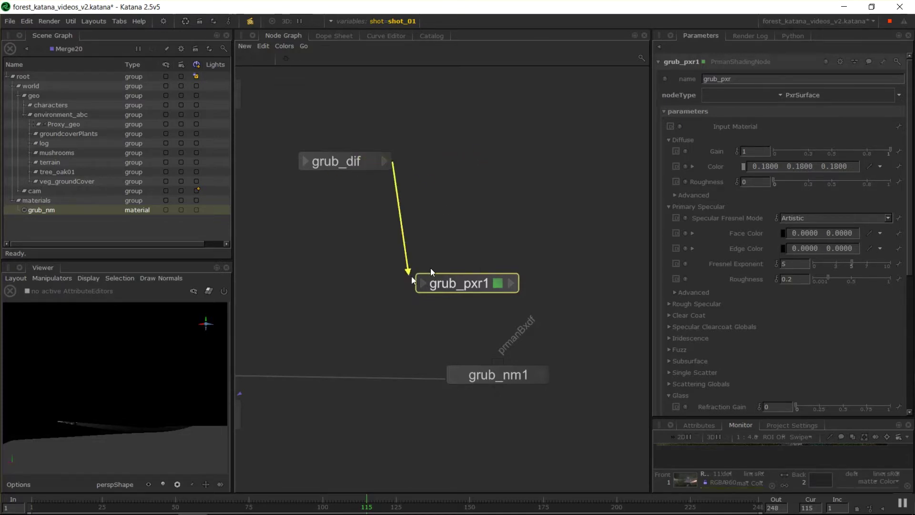
click(424, 285)
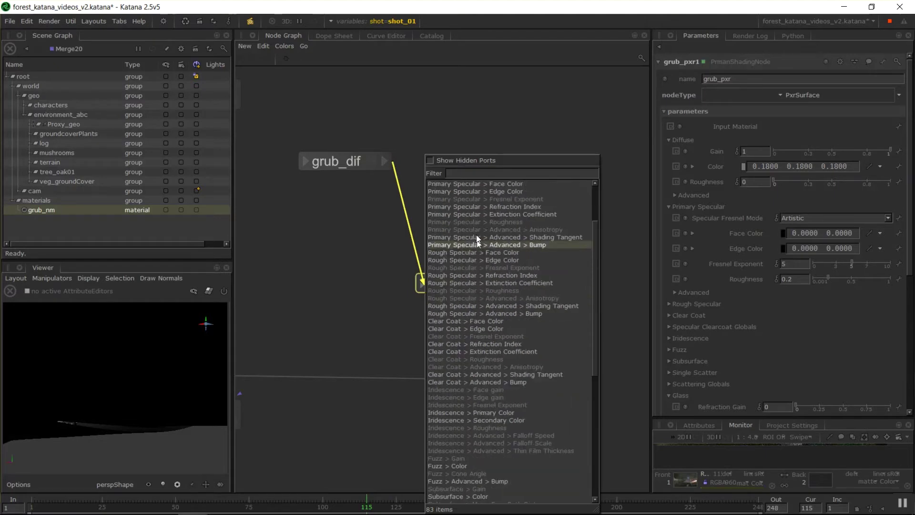
scroll(478, 240, up, 3)
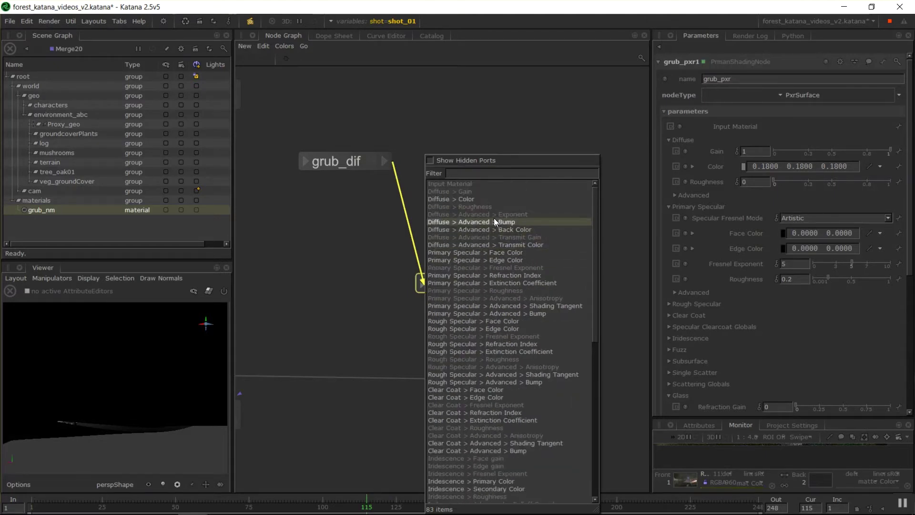
click(466, 198)
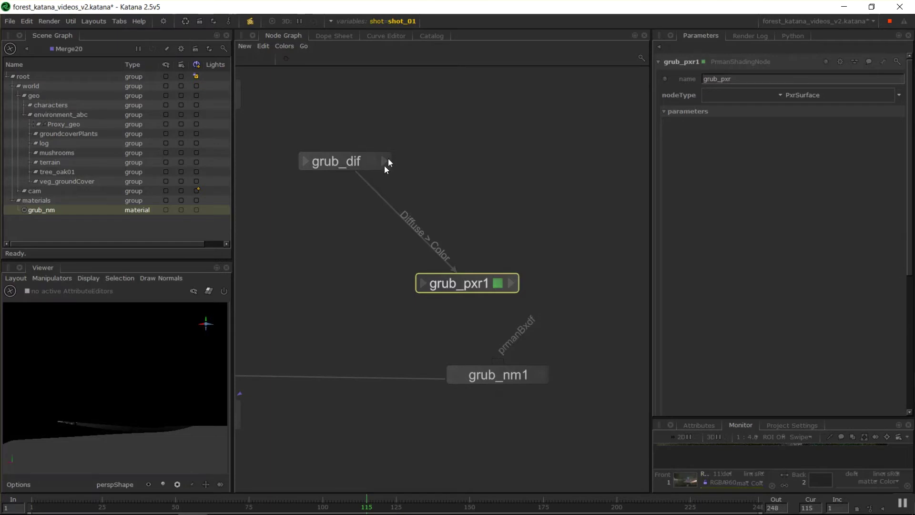
- Duplicate the grub_dif texture node
click(336, 157)
middle_drag(474, 165, 445, 182)
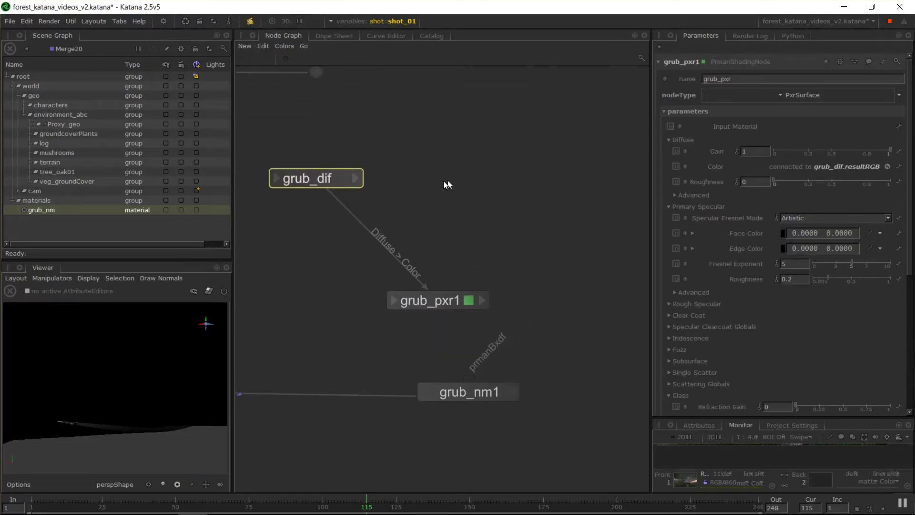
key(ctrl+d)
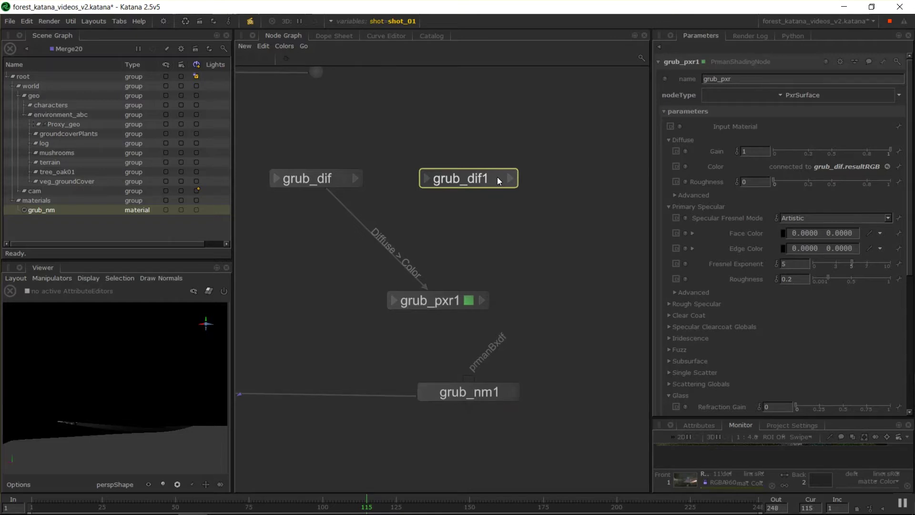
- Place the duplicated texture node and rename it grub_spec
click(497, 177)
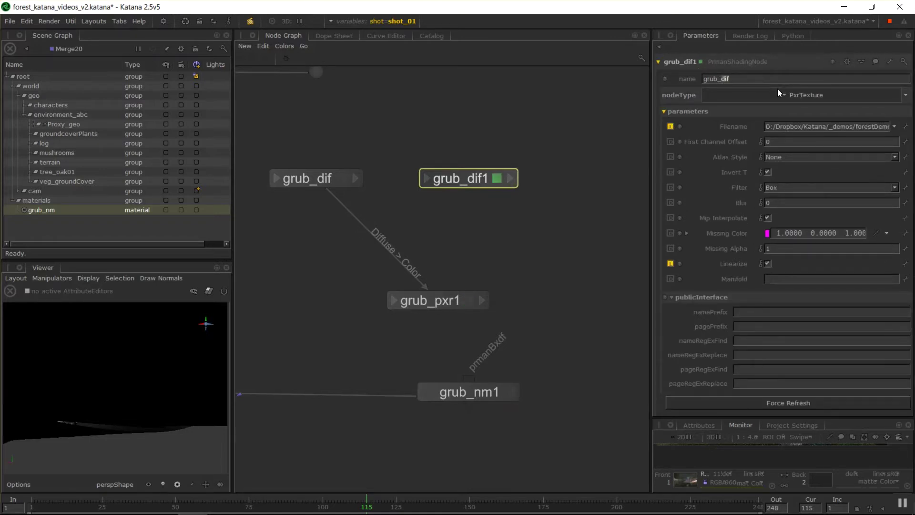
key(BackSpace)
key(BackSpace)
key(BackSpace)
text(n)
key(BackSpace)
text(spec)
key(Return)
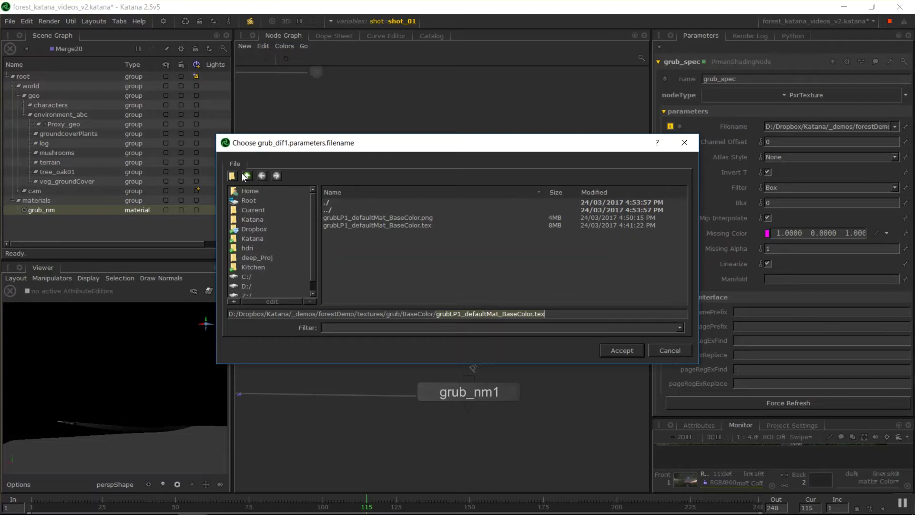
- Set grub_spec's Filename to Specular/grubLP1_defaultMat_spec.tex
click(247, 175)
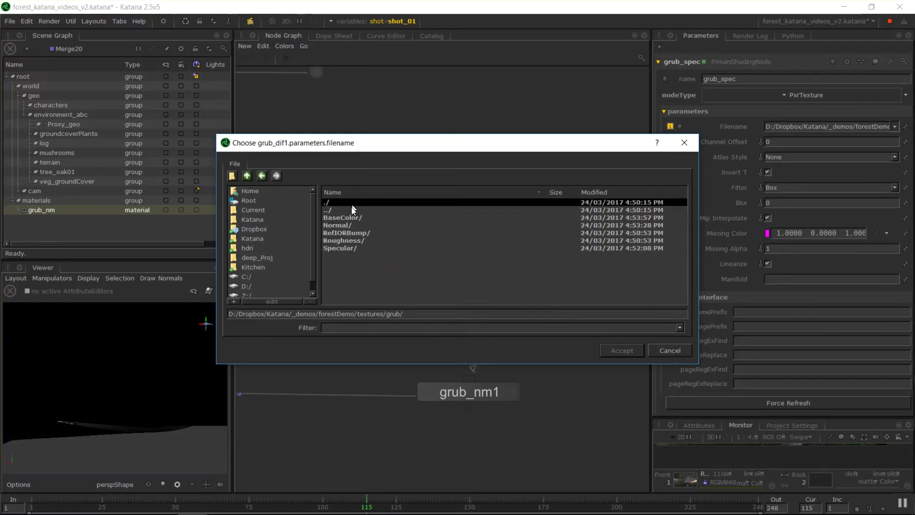
double_click(345, 248)
double_click(379, 225)
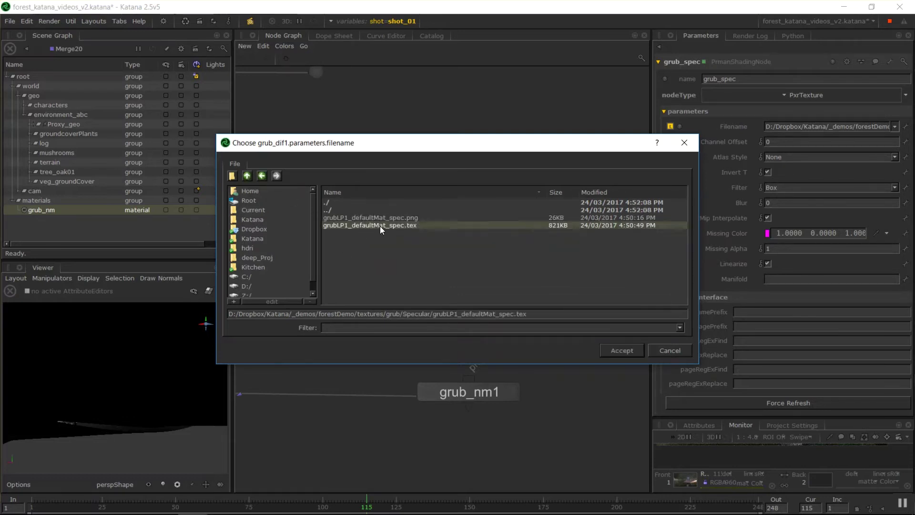
- Link grub_spec's resultRGB to grub_pxr1's Primary Specular > Face Color
click(514, 178)
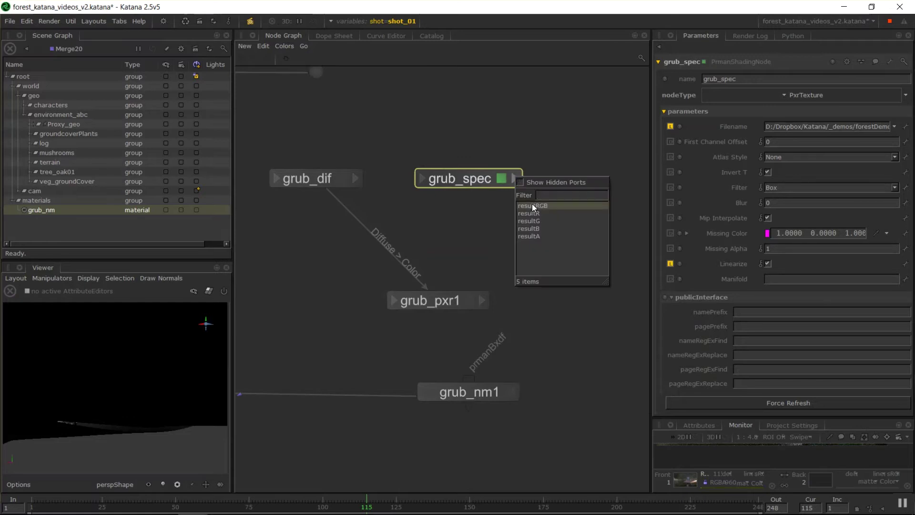
click(531, 204)
click(393, 303)
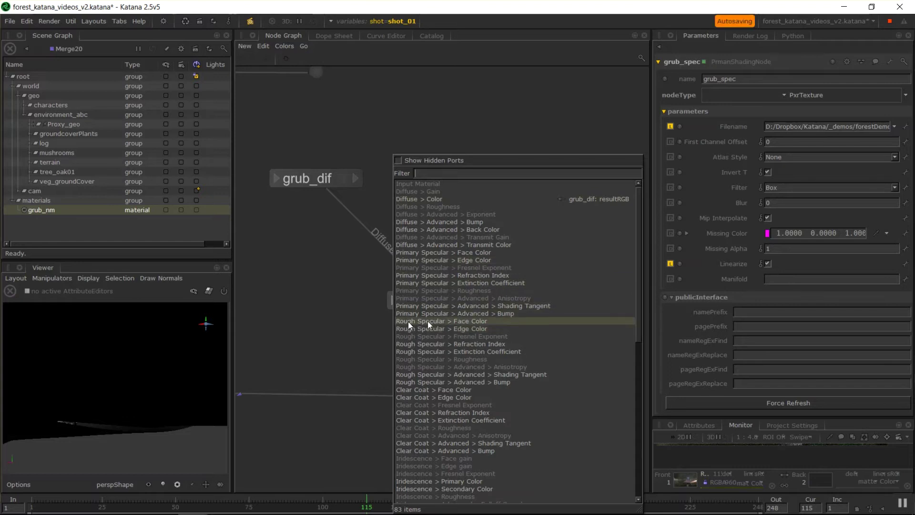
click(448, 253)
- Position grub_spec directly above grub_pxr1, then place a new node from the Tab list
drag(481, 180, 482, 118)
middle_drag(398, 177, 383, 197)
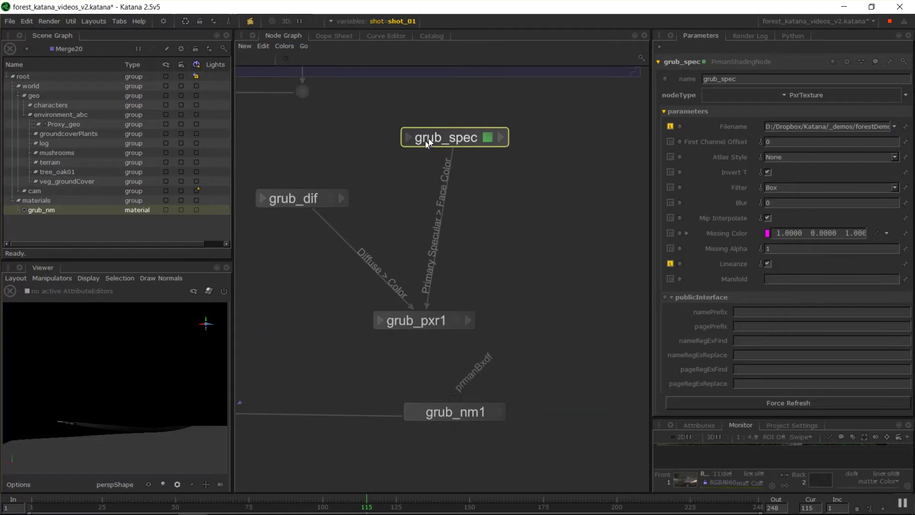
drag(433, 135, 411, 145)
middle_drag(572, 241, 493, 240)
click(519, 228)
key(Tab)
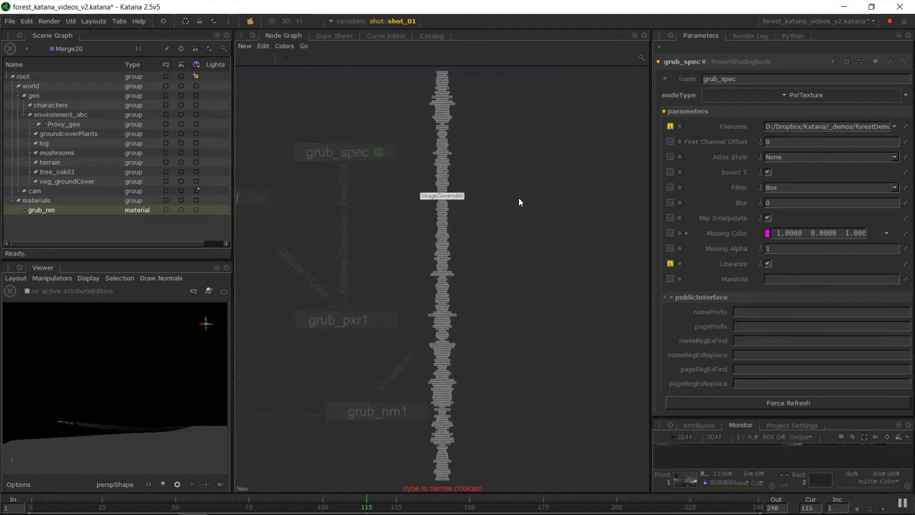
click(627, 214)
- Delete the unwanted ImageMerge node and add PrmanShadingNode1 below PrmanShadingNode
key(Delete)
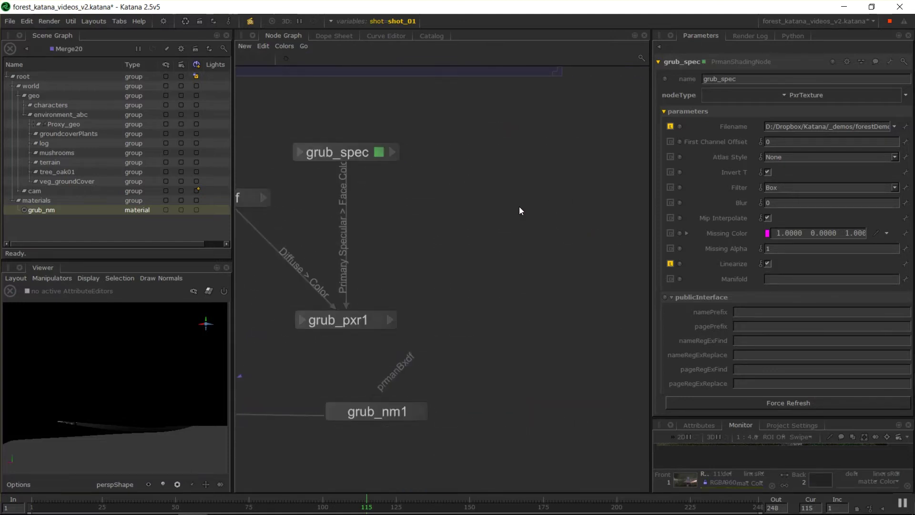
click(529, 213)
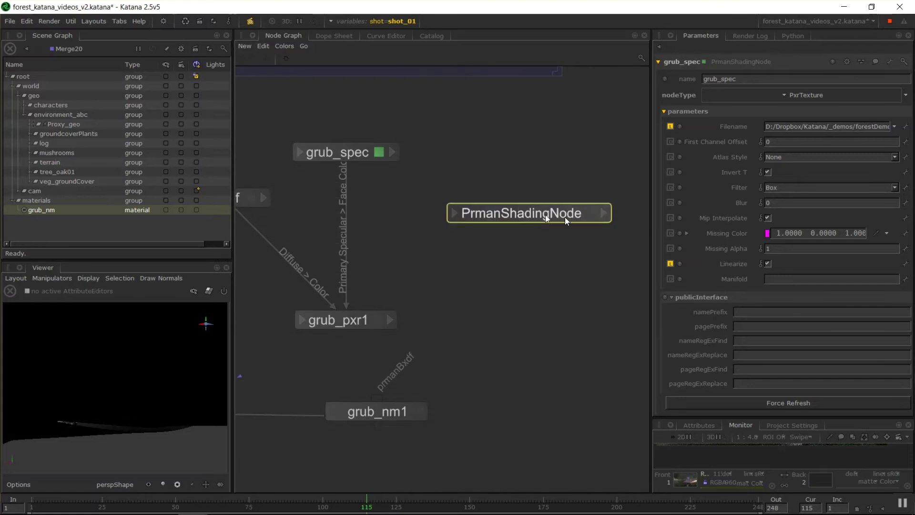
click(468, 265)
key(Tab)
text(psn)
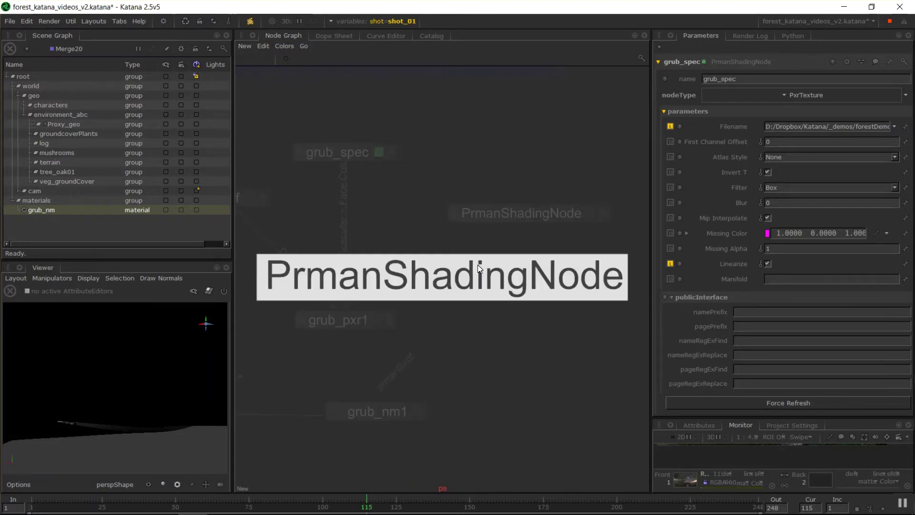
key(Return)
drag(478, 265, 568, 261)
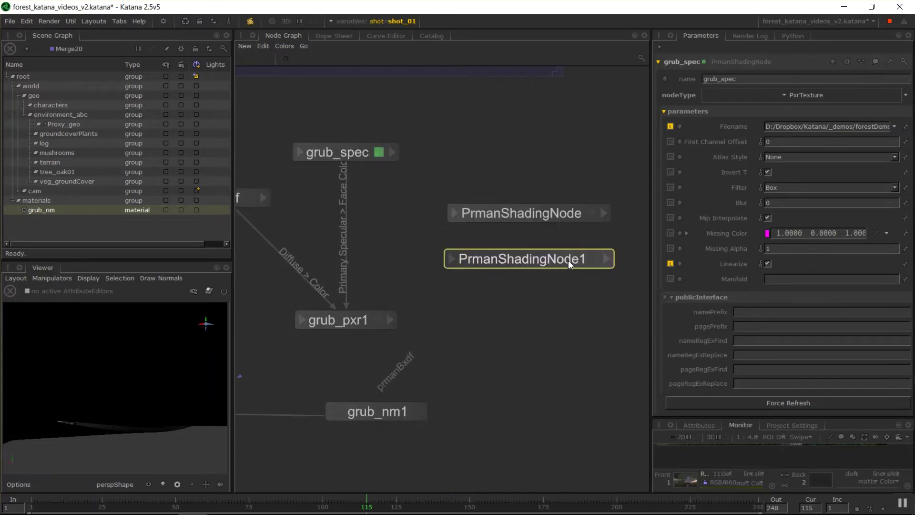
- Set PrmanShadingNode1's nodeType to PxrNormalMap and delete the extra PrmanShadingNode
click(593, 259)
click(781, 93)
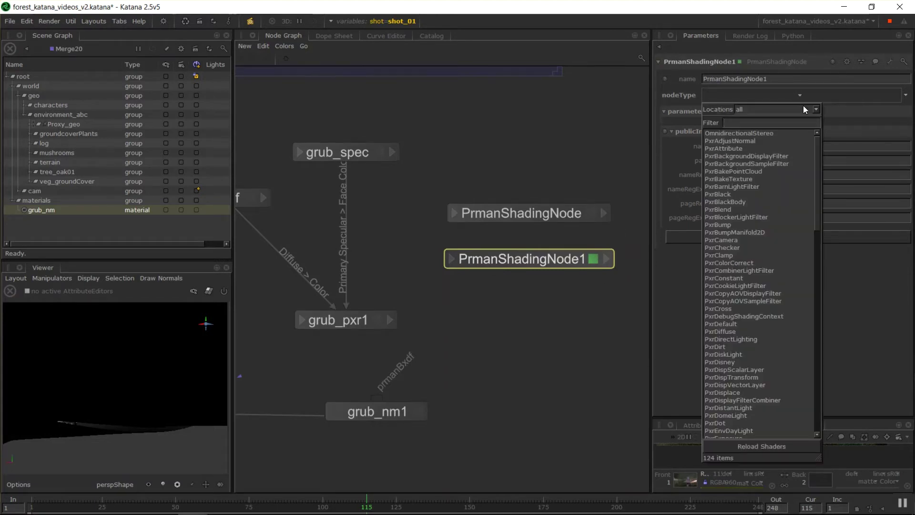
text(p)
key(BackSpace)
text(norm)
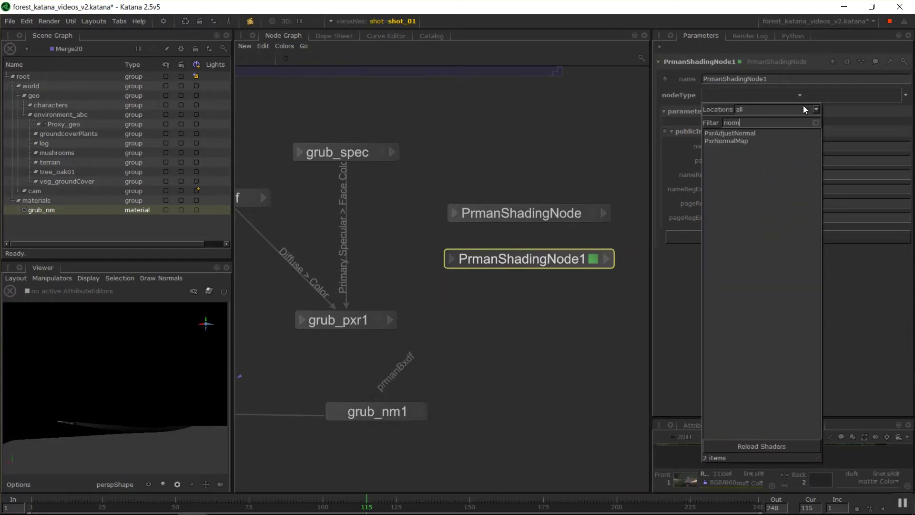
click(738, 145)
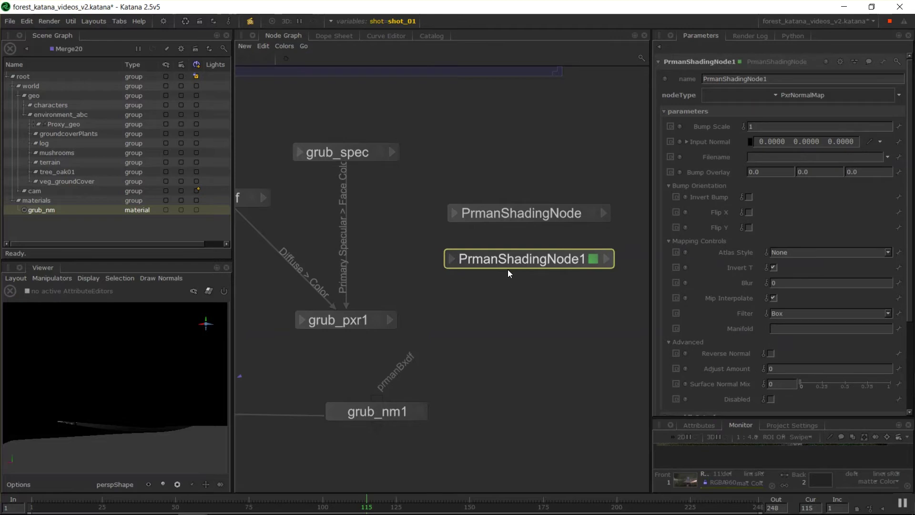
click(559, 218)
key(Delete)
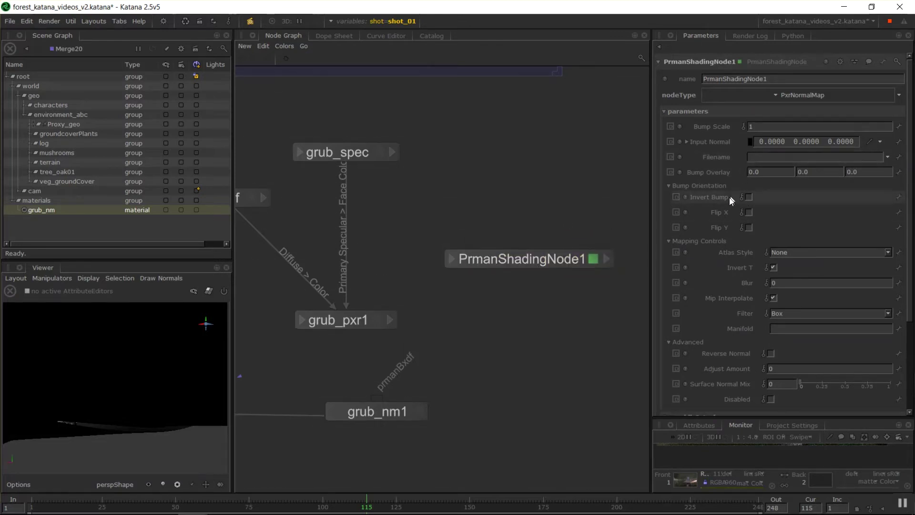
- Set PrmanShadingNode1's Filename to Normal/grubLP1_defaultMat_Normal.tex
click(887, 156)
click(878, 172)
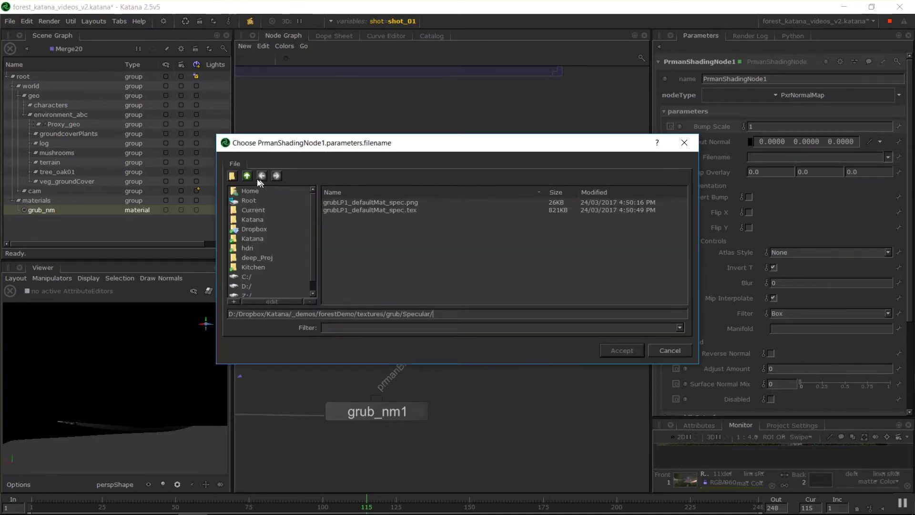
click(247, 175)
double_click(339, 209)
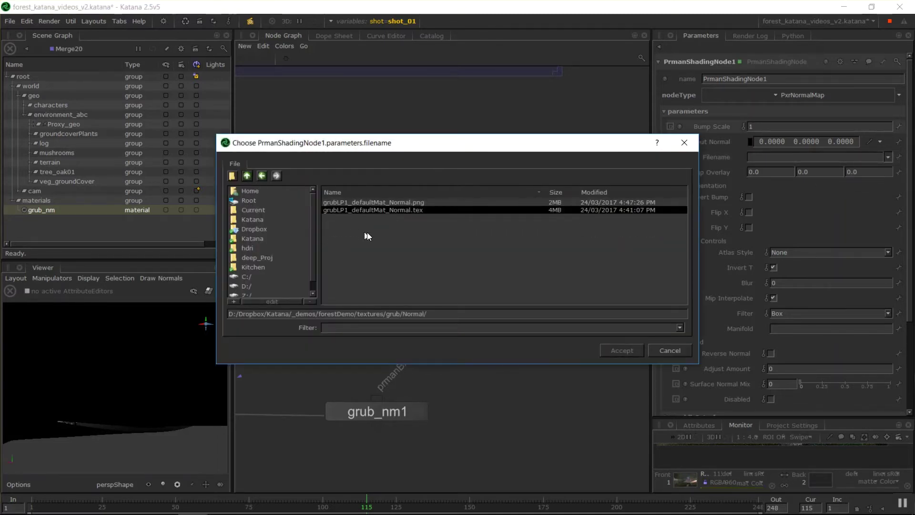
double_click(402, 210)
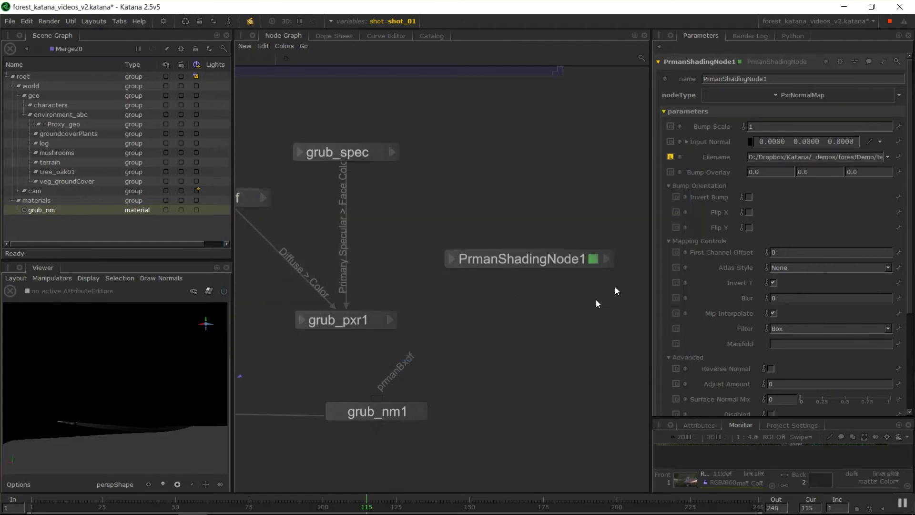
- Link PrmanShadingNode1's output to grub_pxr1's Globals > Bump input
click(606, 258)
click(624, 287)
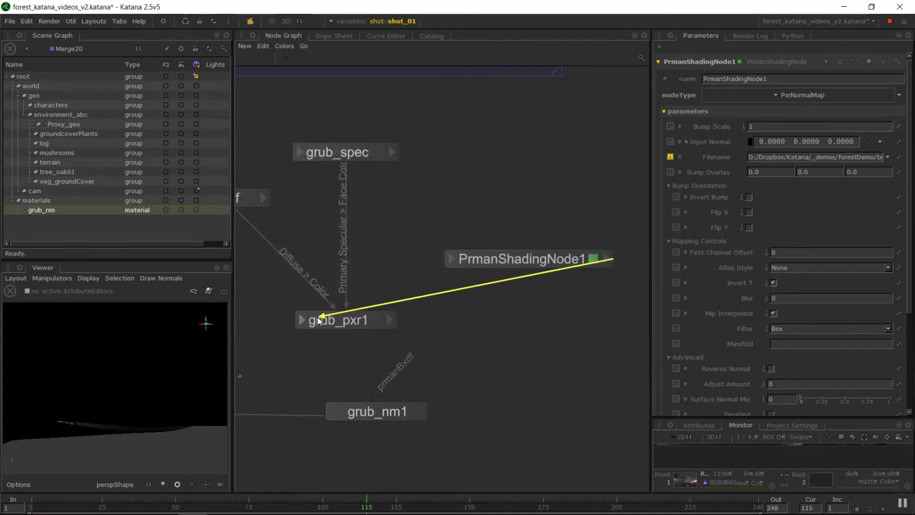
click(319, 320)
scroll(444, 372, down, 10)
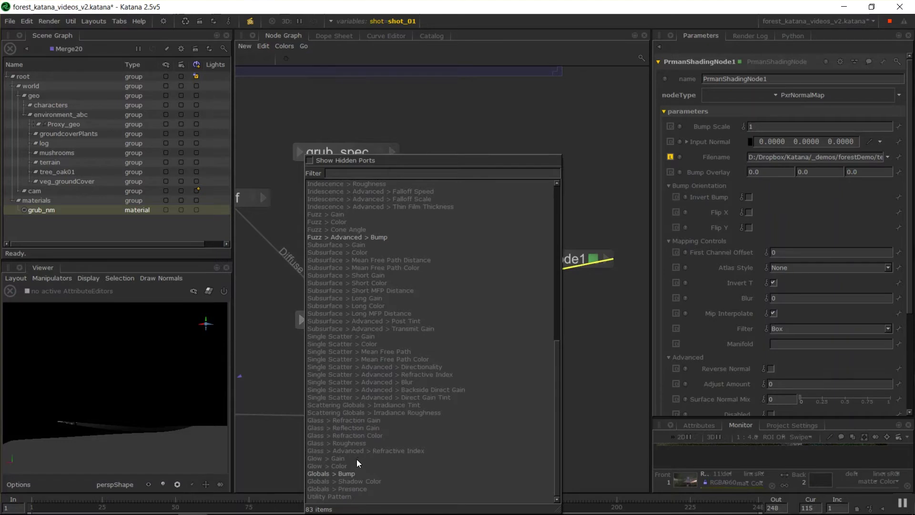
click(344, 473)
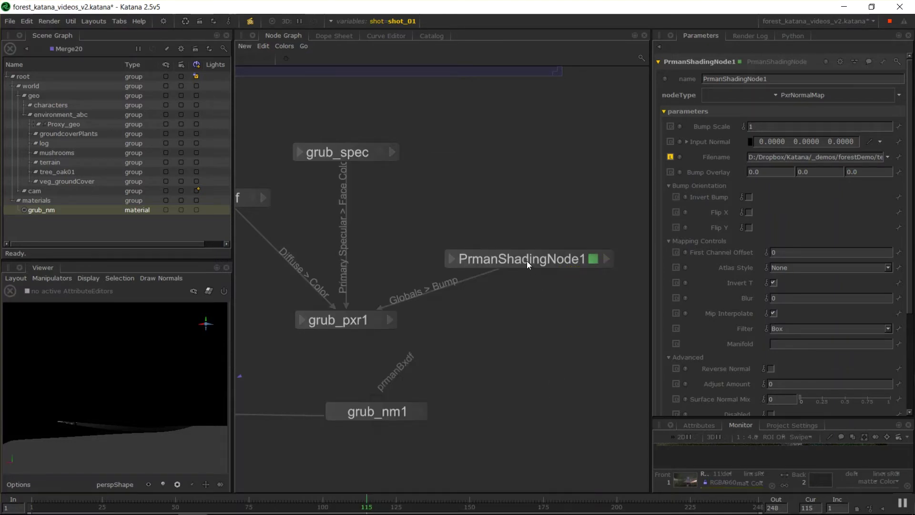
drag(527, 261, 527, 230)
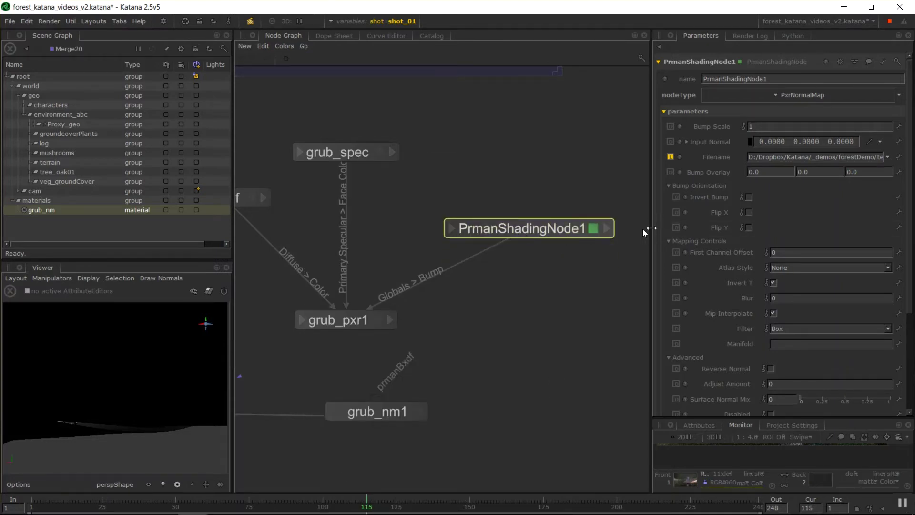
- Wire grub_pxr1's out port into grub_nm1's input
middle_drag(490, 285, 557, 245)
drag(603, 188, 573, 141)
middle_drag(638, 228, 570, 230)
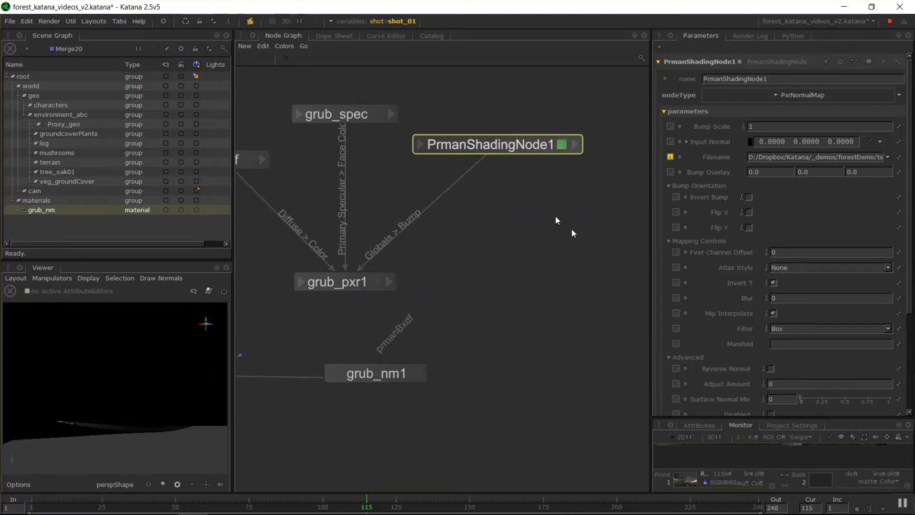
middle_drag(475, 221, 584, 217)
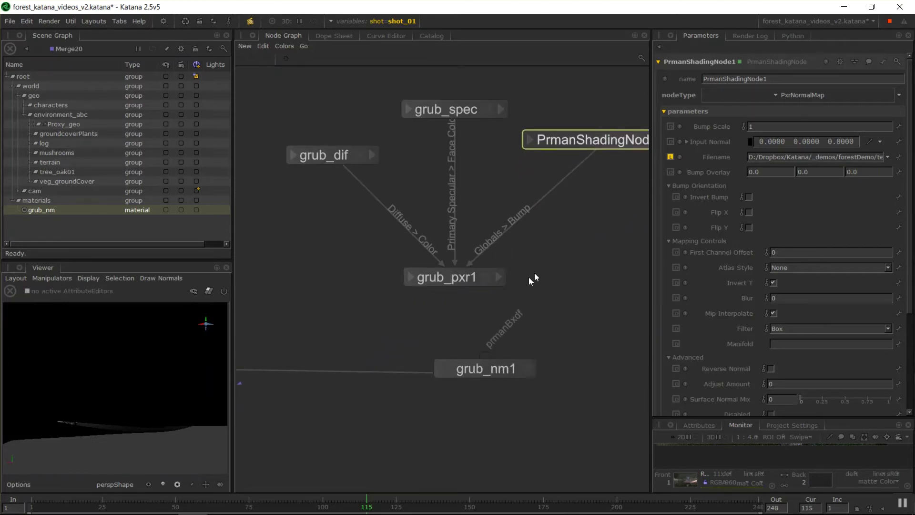
click(502, 281)
click(516, 310)
click(489, 362)
- Arrange grub_pxr1, PrmanShadingNode1 and grub_spec into a tidy layout
drag(474, 281, 507, 278)
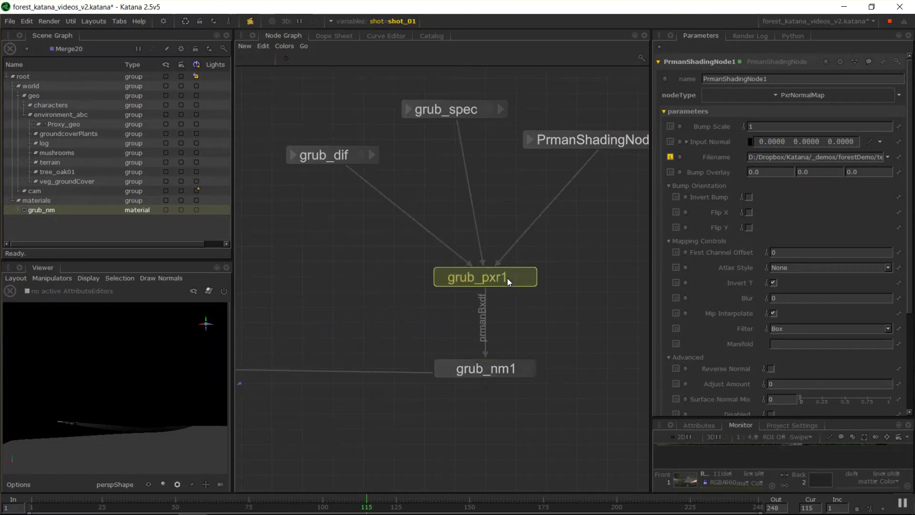
middle_drag(612, 145, 541, 168)
drag(540, 166, 573, 182)
middle_drag(408, 140, 428, 161)
drag(401, 154, 429, 132)
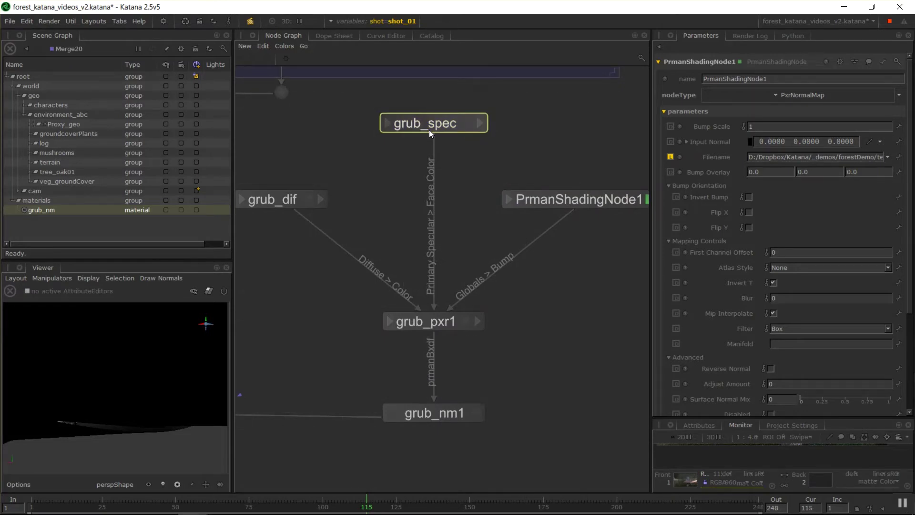
middle_drag(380, 171, 407, 191)
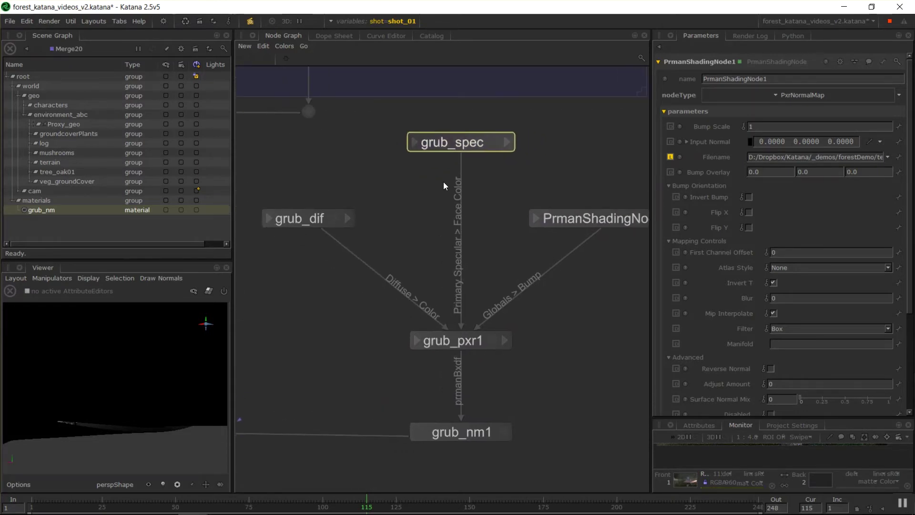
middle_drag(578, 165, 538, 196)
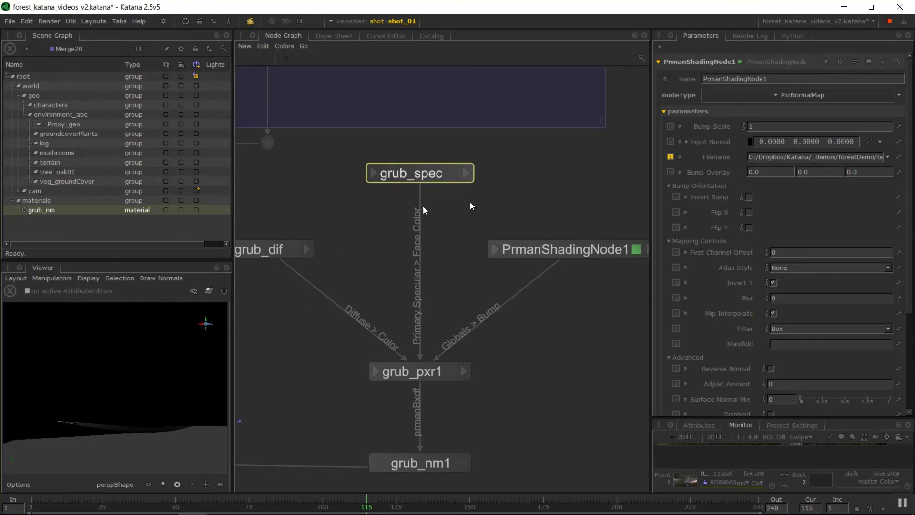
middle_drag(476, 333, 482, 273)
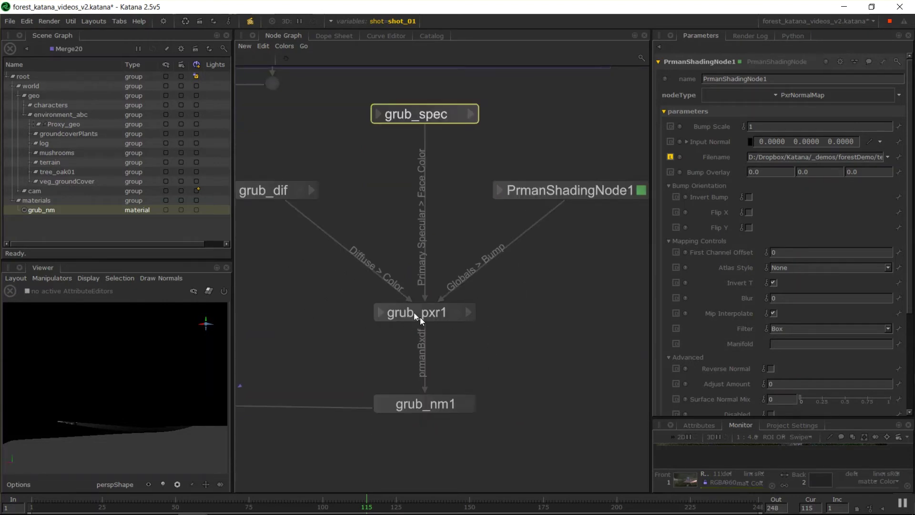
click(410, 405)
middle_drag(517, 349, 524, 335)
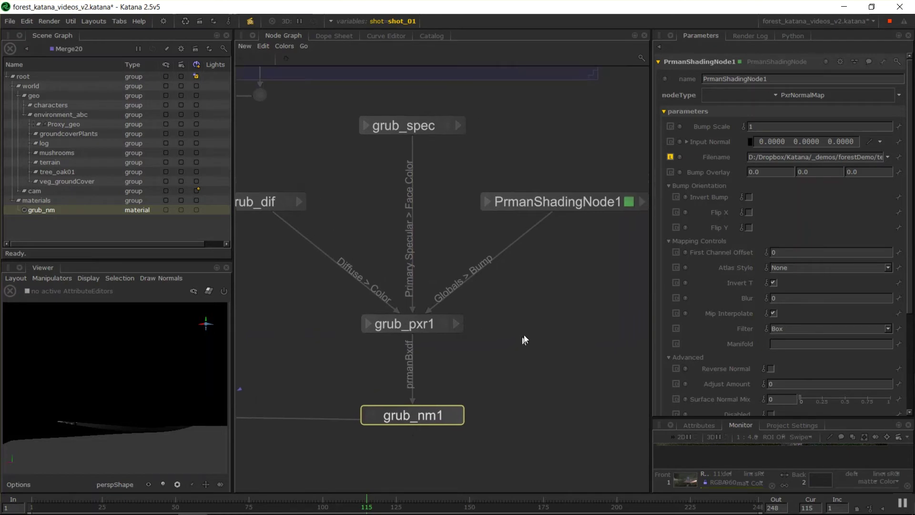
click(438, 329)
- Move the upper shading nodes down and level the dot's link to Merge19
scroll(573, 341, down, 4)
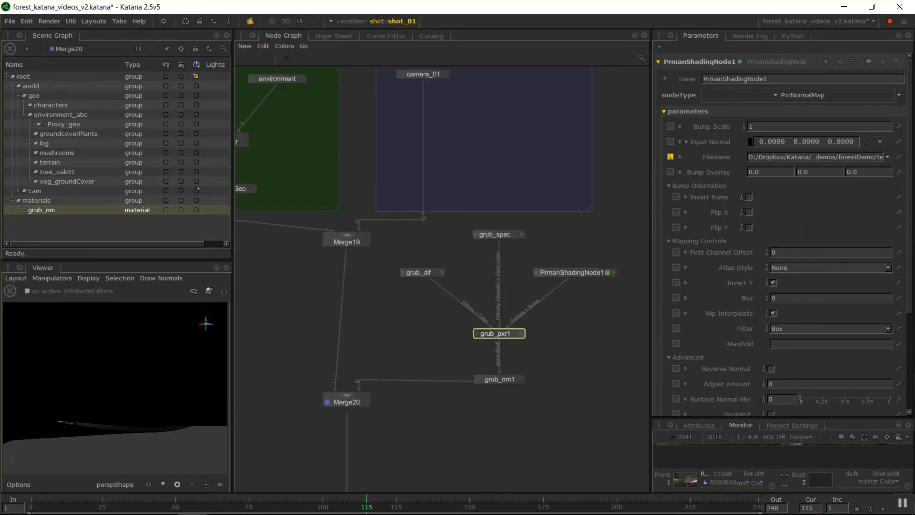
middle_drag(509, 246, 486, 224)
drag(479, 211, 482, 218)
drag(361, 193, 601, 310)
drag(569, 251, 576, 274)
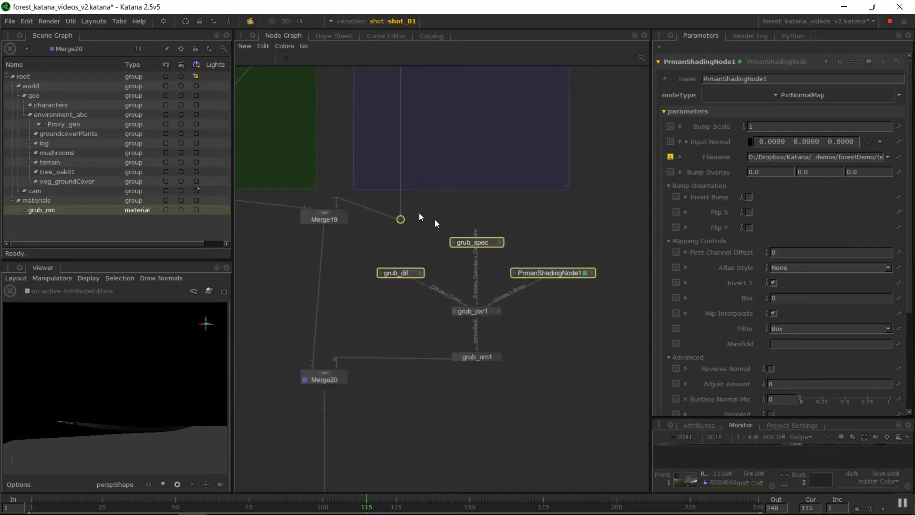
click(411, 223)
drag(400, 219, 400, 196)
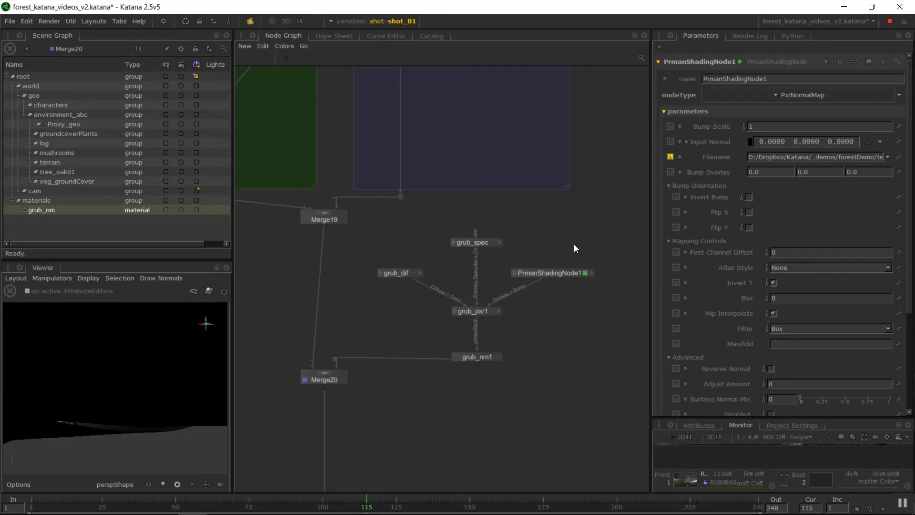
- Rename PrmanShadingNode1 to grun_nrms
click(562, 276)
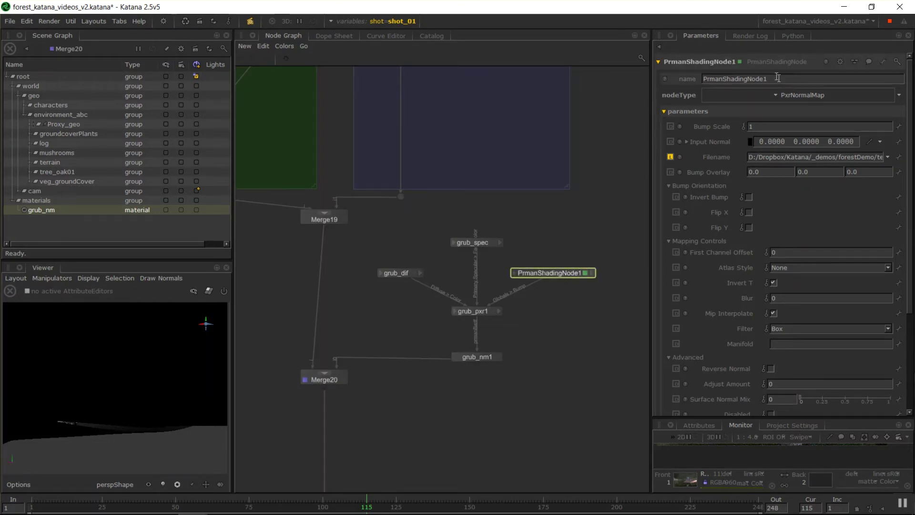
double_click(712, 78)
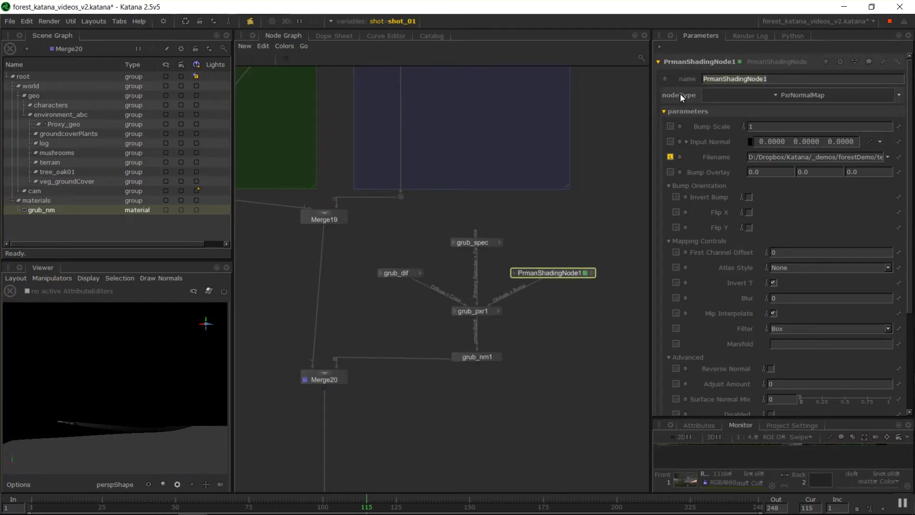
text(g)
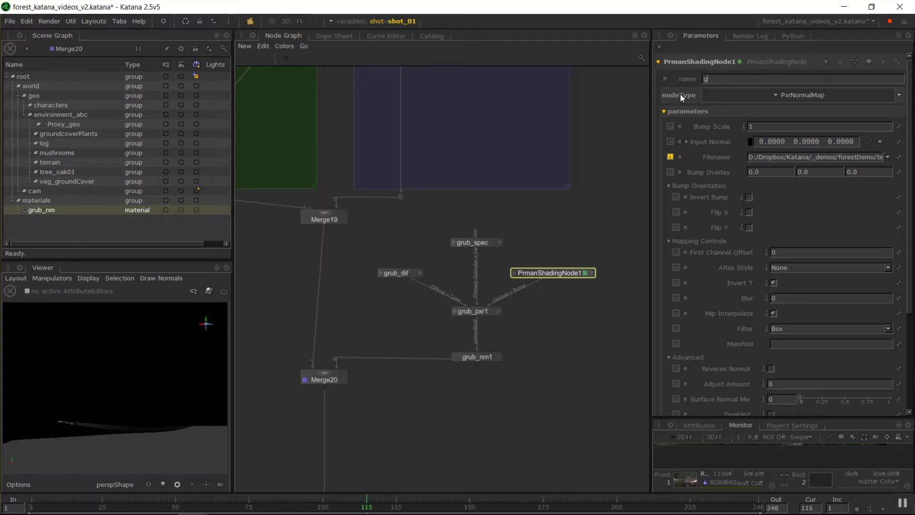
text(run_nrms)
key(Return)
- Group all five shading nodes, including grub_nm1, with Ctrl+G
middle_drag(586, 328, 554, 297)
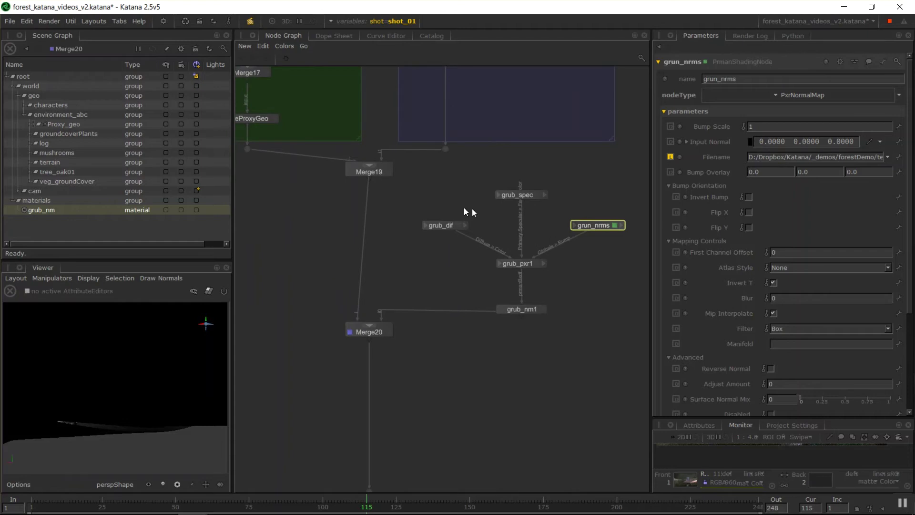
drag(429, 173, 616, 279)
middle_drag(616, 279, 594, 308)
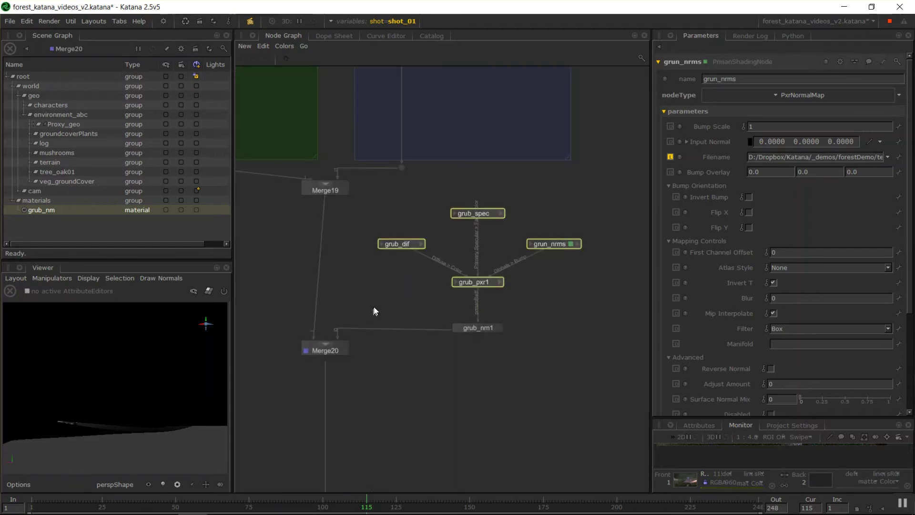
key(ctrl+g)
key(ctrl+z)
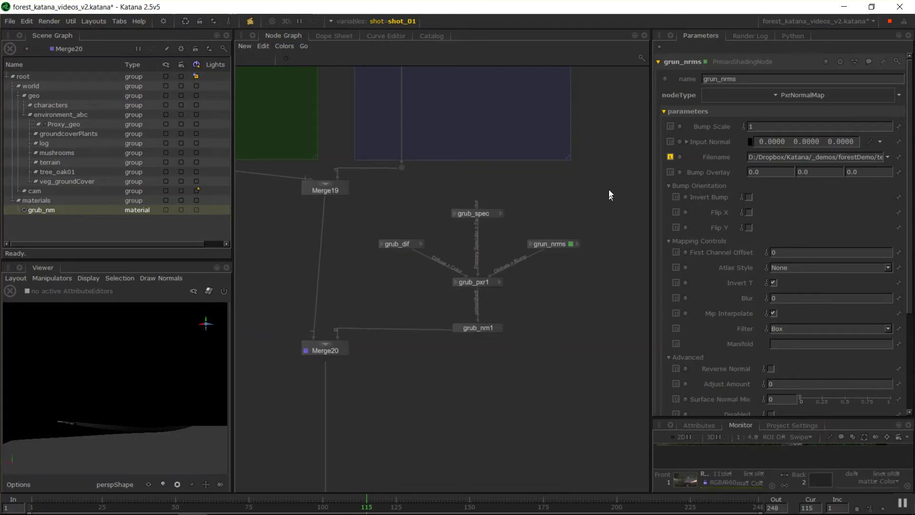
drag(606, 180, 393, 381)
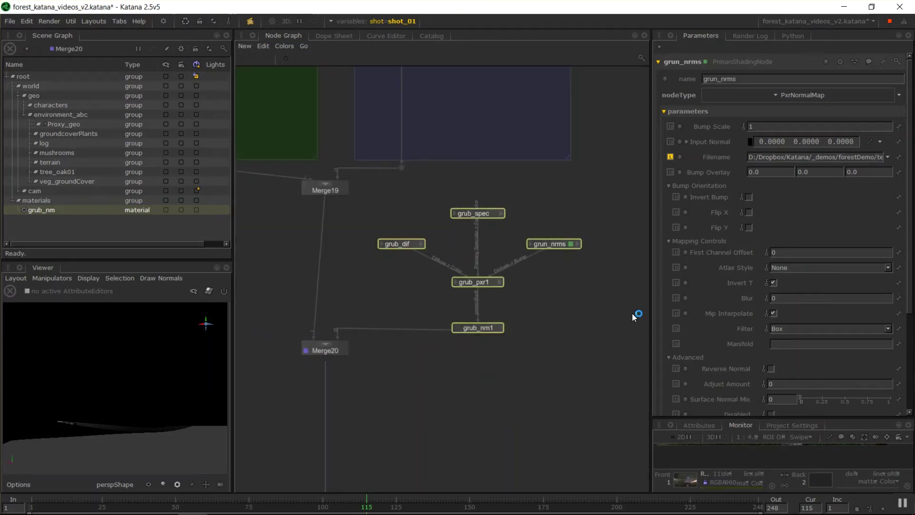
key(ctrl+g)
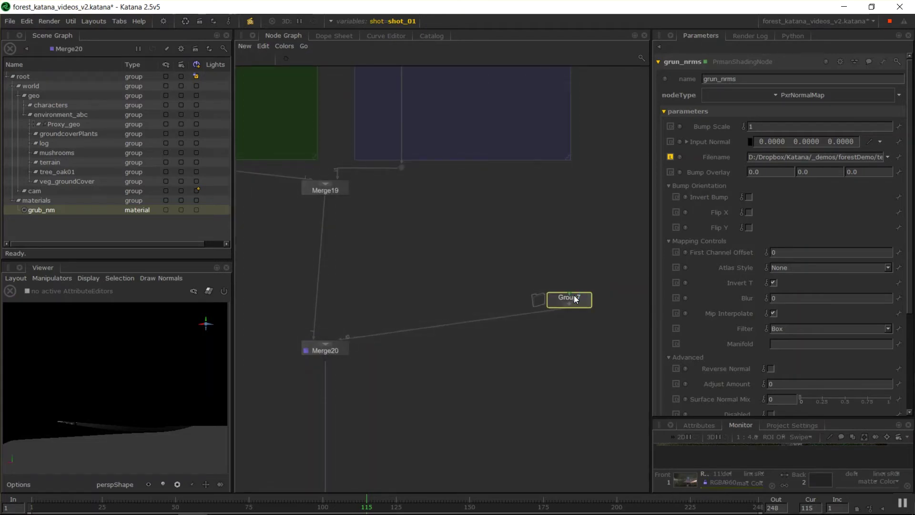
- Rename Group7 to grub_grp1
double_click(578, 301)
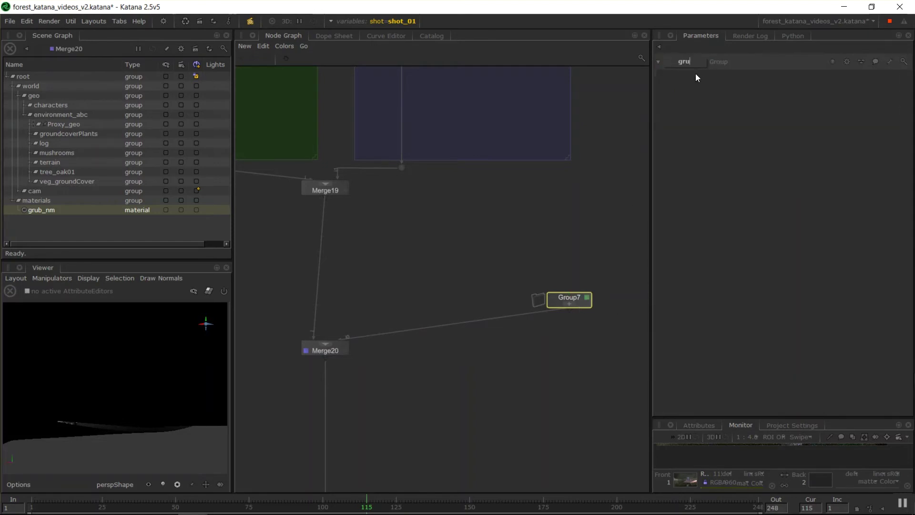
text(grub_grp1)
key(Return)
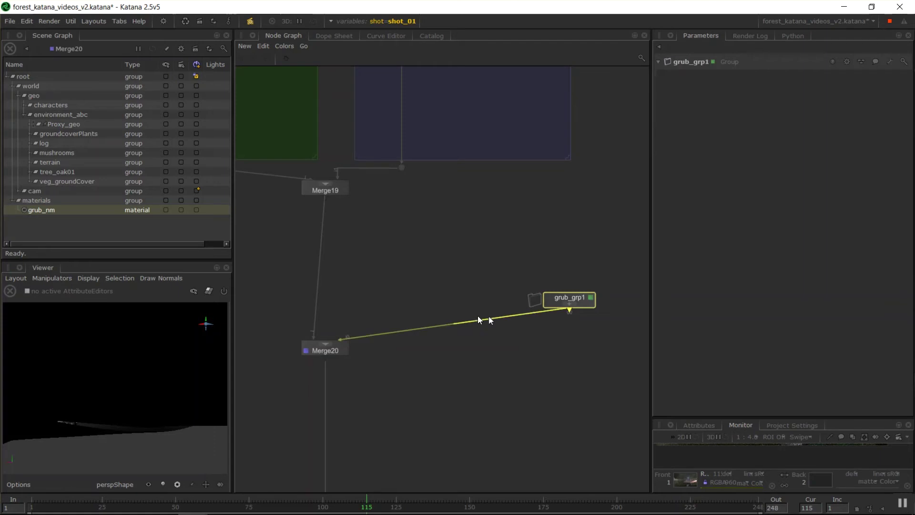
- Position grub_grp1 and Merge20 neatly beside each other
middle_drag(457, 314, 481, 298)
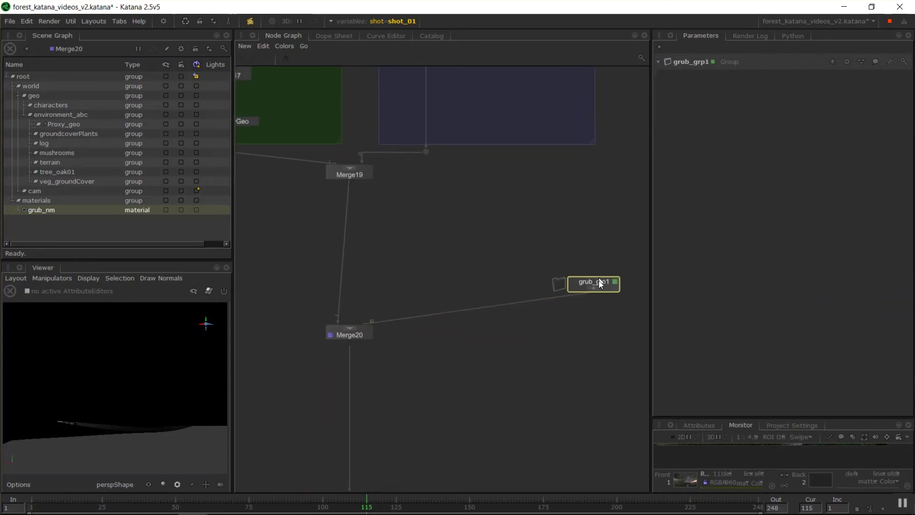
drag(599, 280, 630, 257)
middle_drag(585, 301, 417, 246)
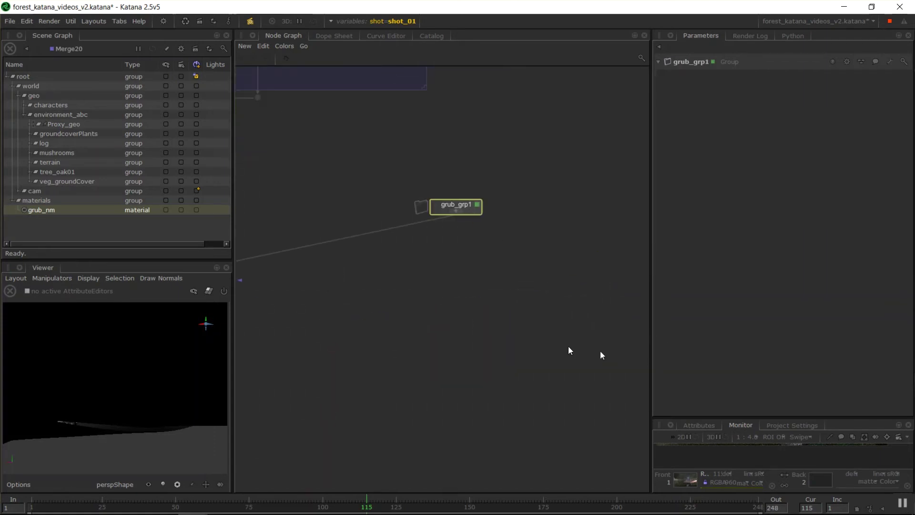
middle_drag(627, 235, 739, 273)
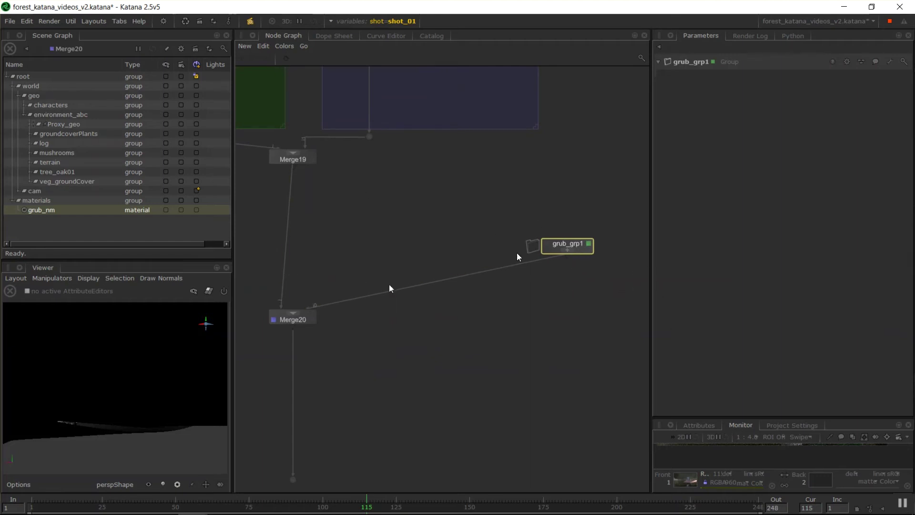
middle_drag(431, 317, 462, 352)
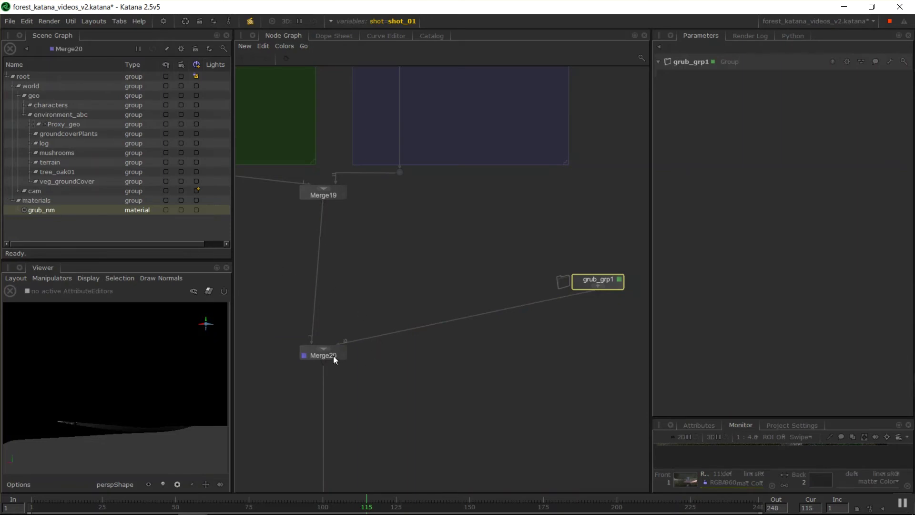
drag(333, 356, 347, 356)
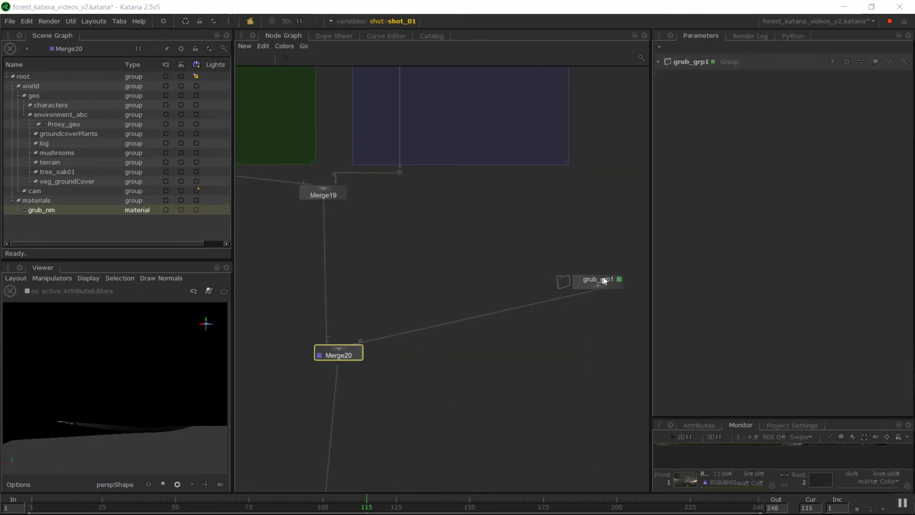
drag(612, 284, 535, 291)
drag(335, 354, 328, 354)
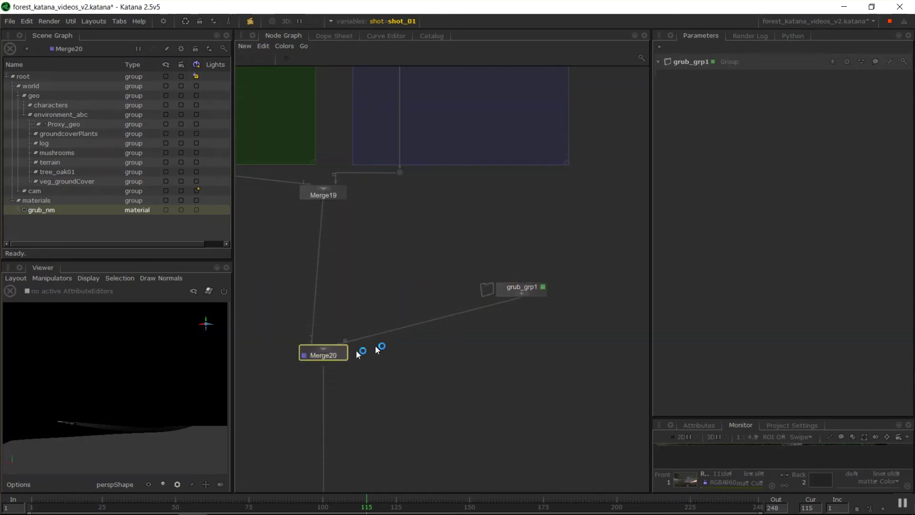
- Expand grub_grp1 and place a new PrmanShadingNode (psn) inside it
middle_drag(524, 364, 516, 351)
click(558, 285)
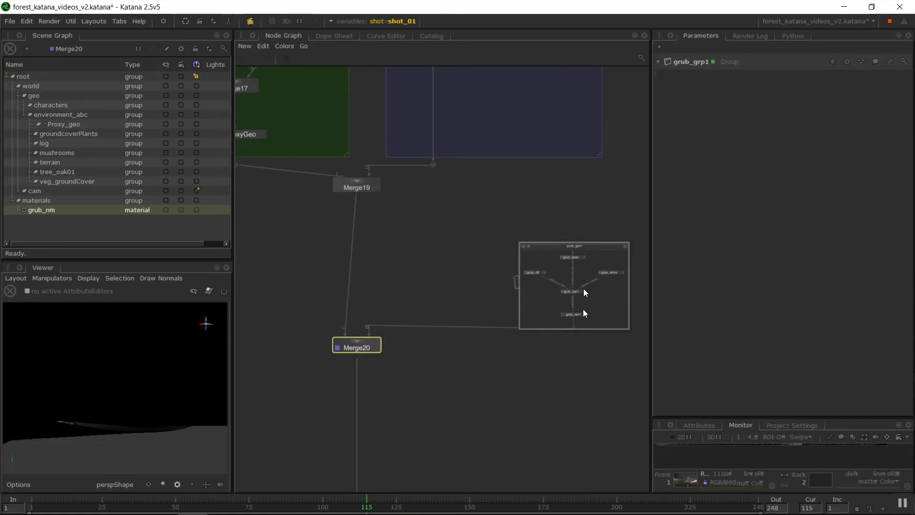
scroll(570, 283, up, 3)
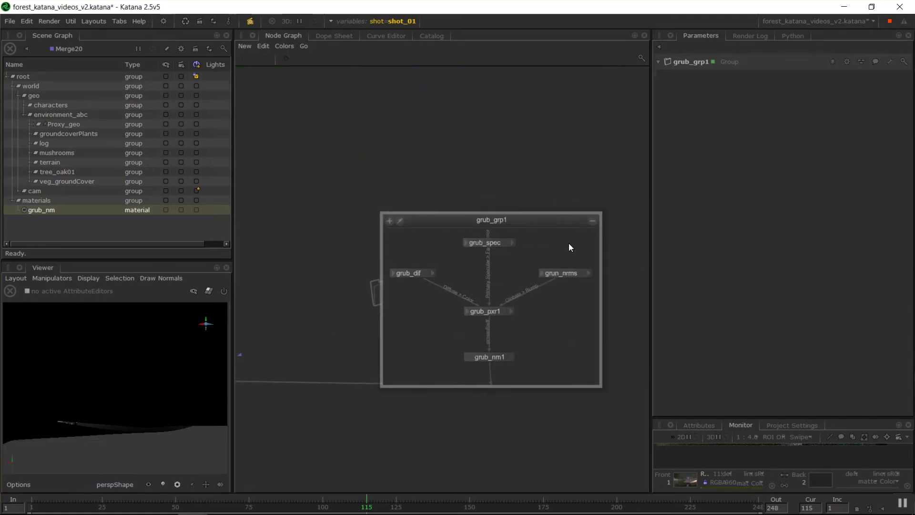
key(Tab)
text(psn)
key(Return)
scroll(568, 243, down, 3)
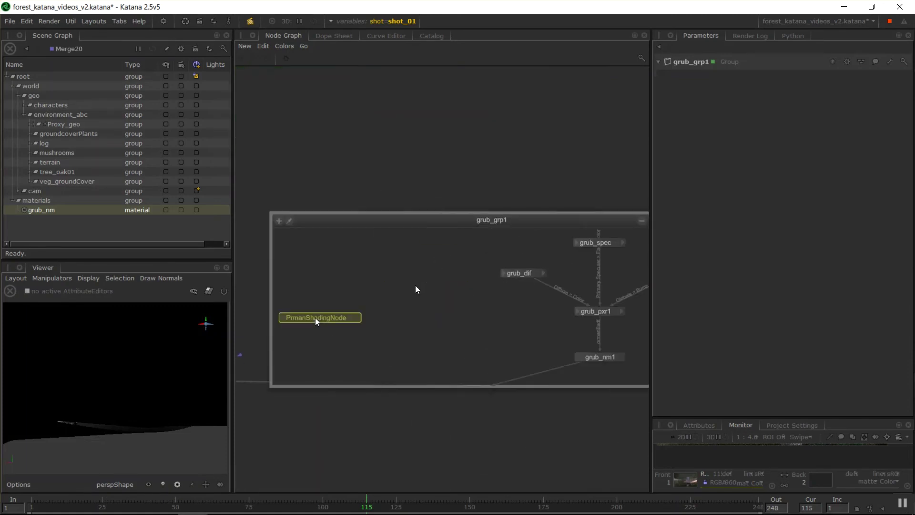
click(584, 247)
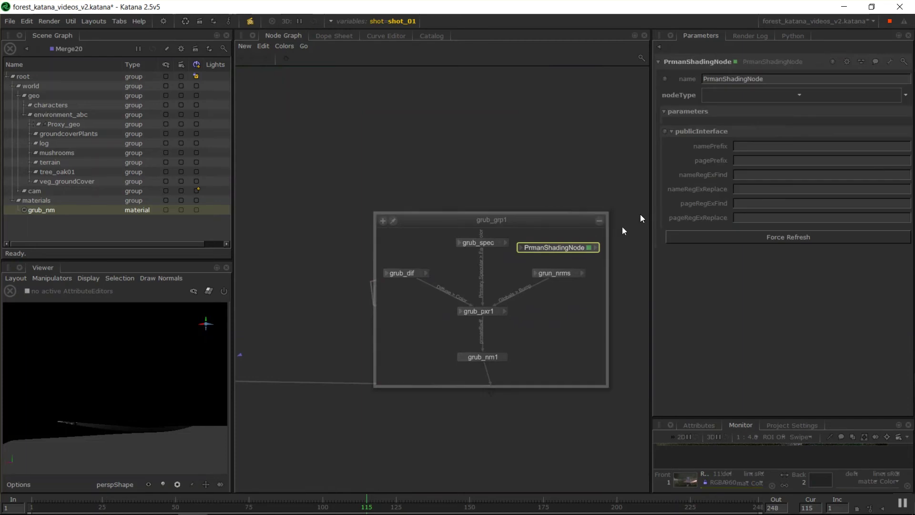
- Browse the shading node types without choosing one, then delete the unneeded PrmanShadingNode
click(786, 95)
scroll(771, 192, down, 6)
scroll(747, 224, down, 17)
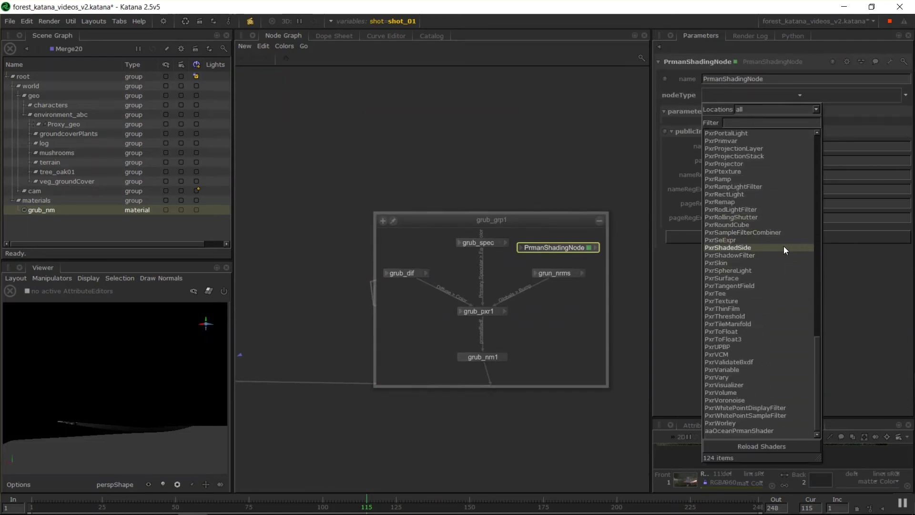
scroll(783, 247, up, 13)
scroll(782, 246, up, 8)
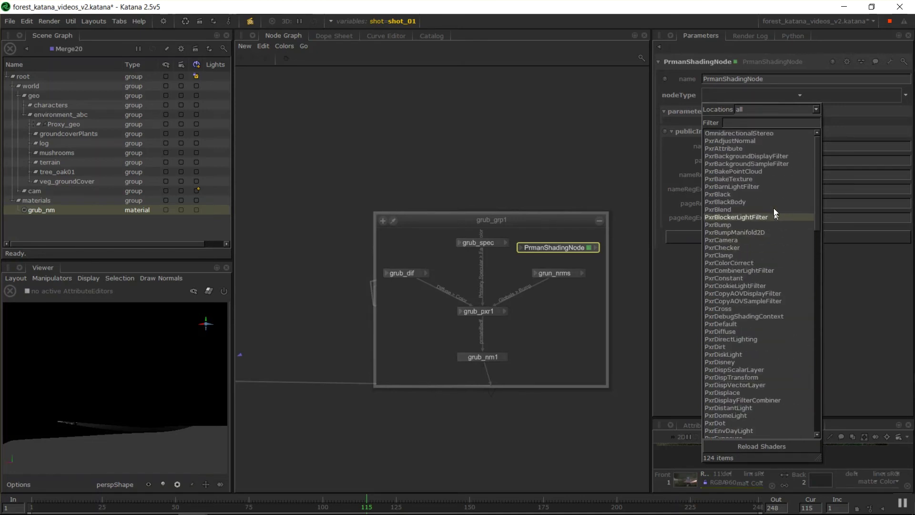
click(530, 136)
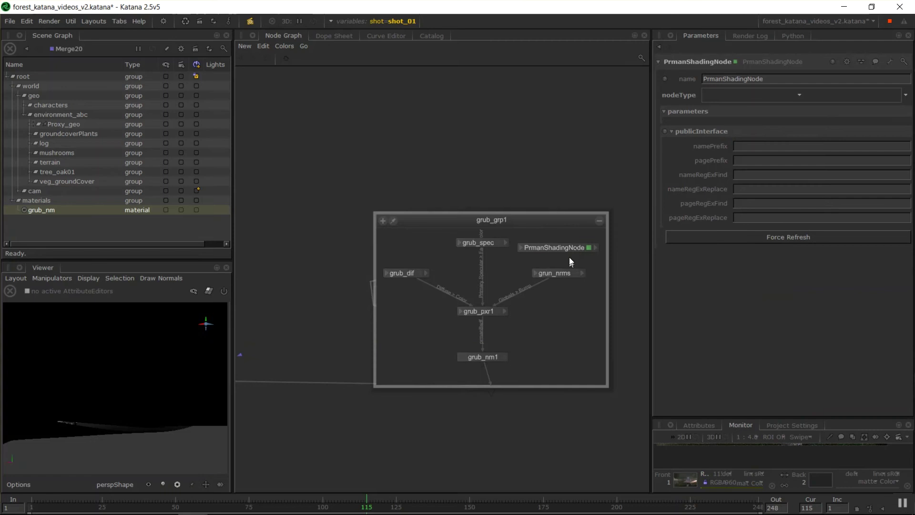
click(559, 247)
key(Delete)
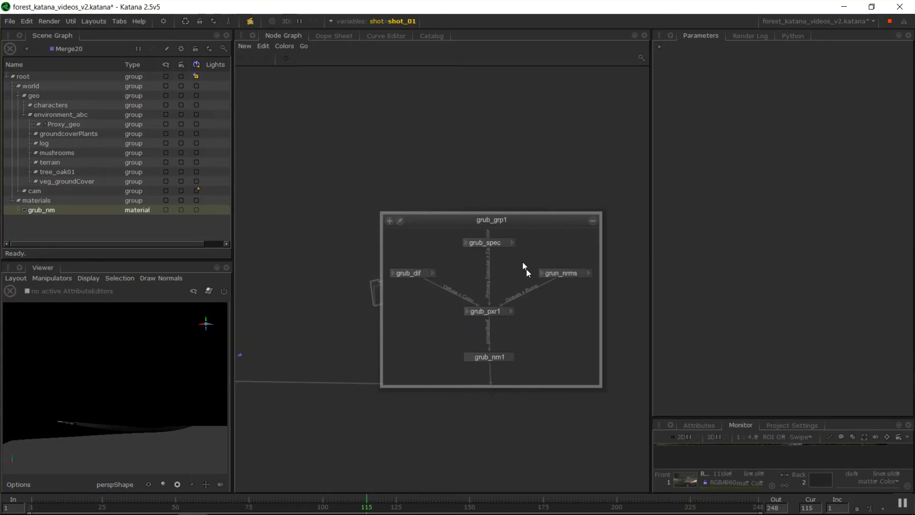
- Collapse grub_grp1 to a single node, with Merge19 and Merge20 in view
click(592, 221)
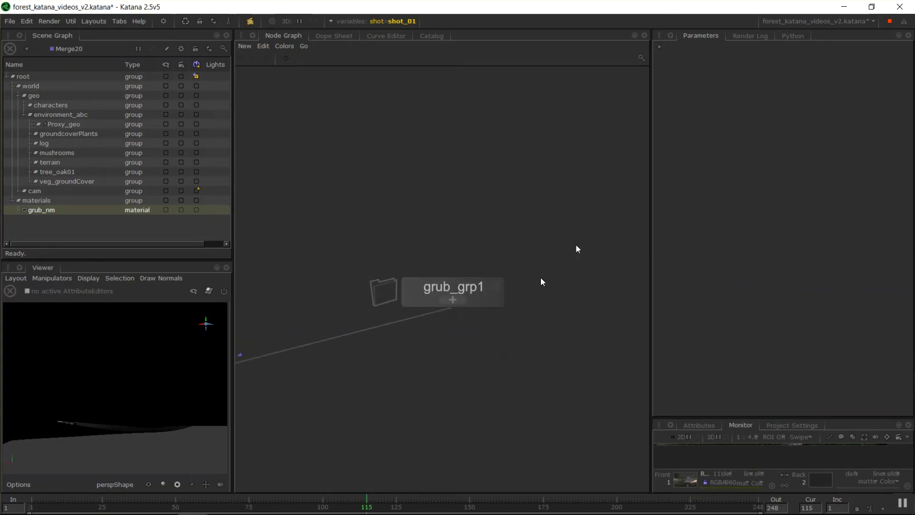
scroll(518, 212, down, 4)
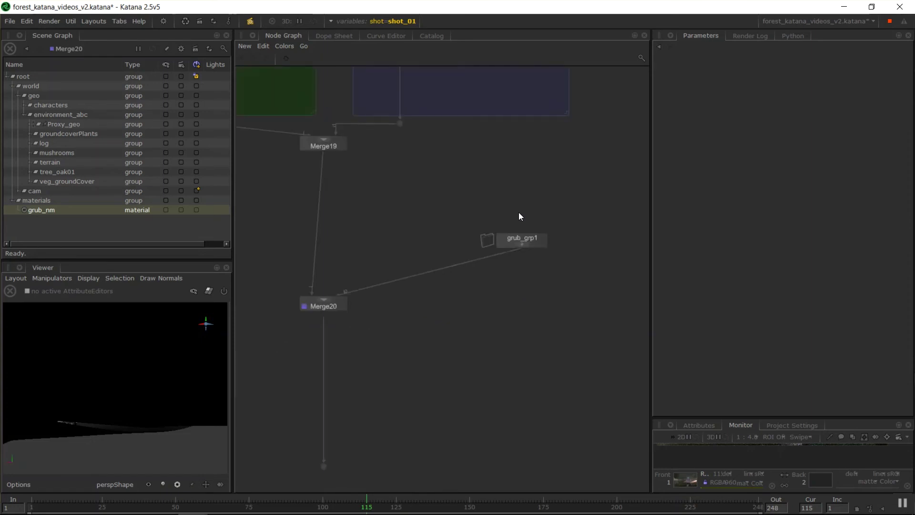
middle_drag(540, 210, 494, 209)
click(481, 246)
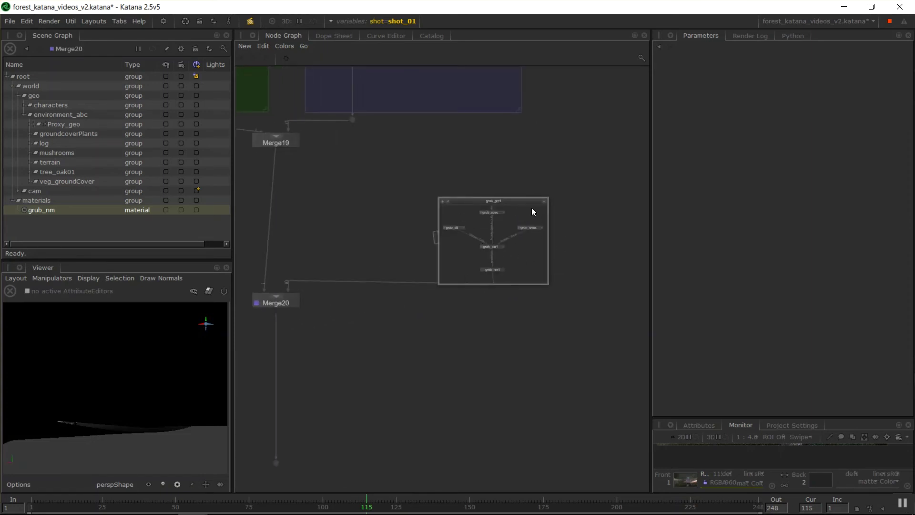
scroll(546, 265, up, 5)
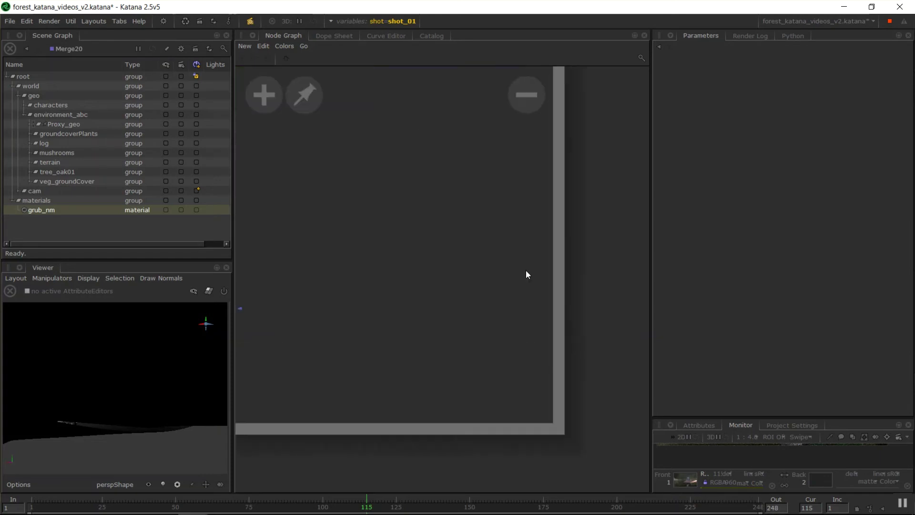
scroll(490, 270, down, 3)
middle_drag(332, 301, 452, 342)
scroll(465, 342, down, 2)
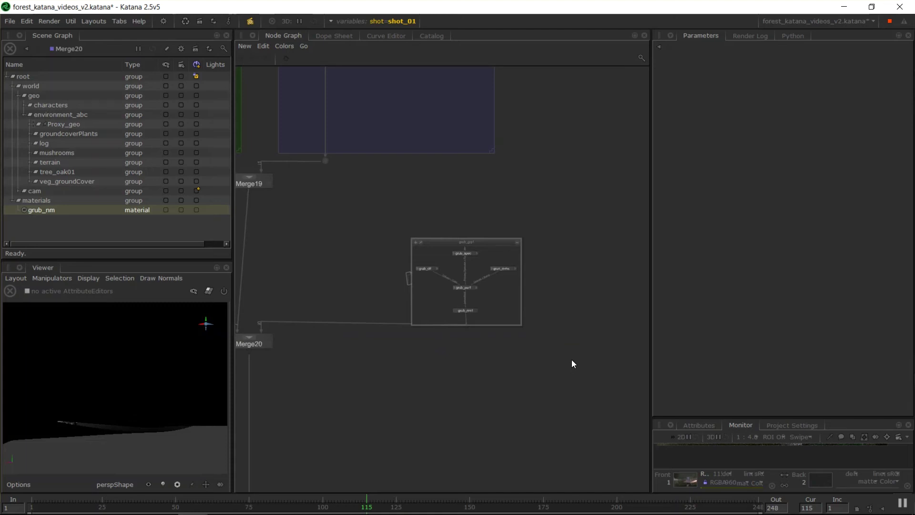
click(518, 242)
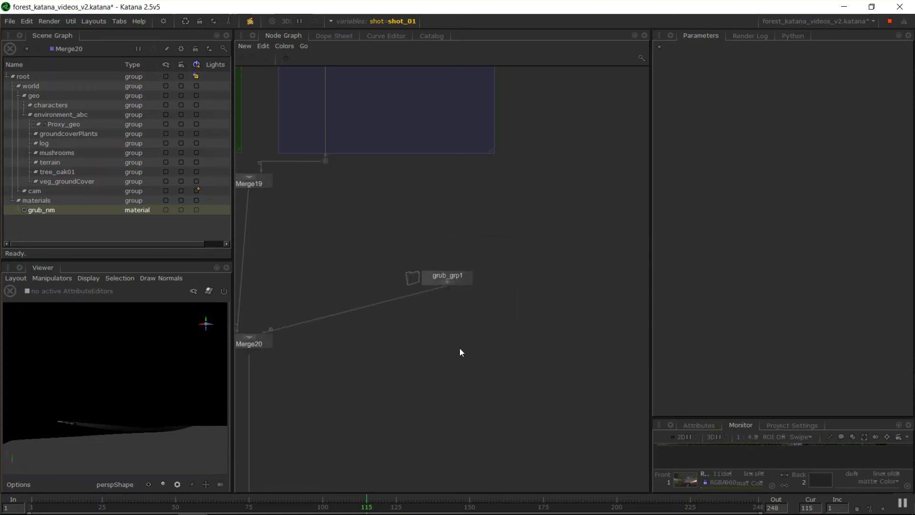
key(Tab)
text(px)
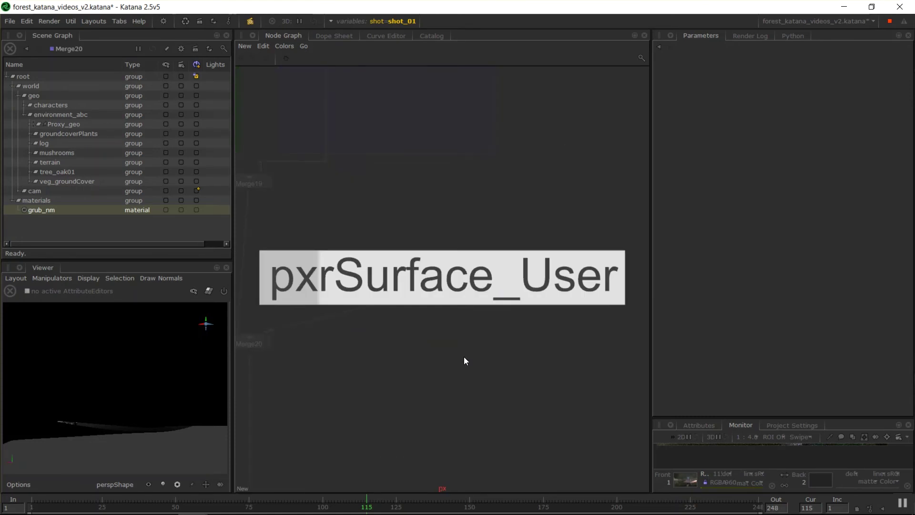
click(461, 288)
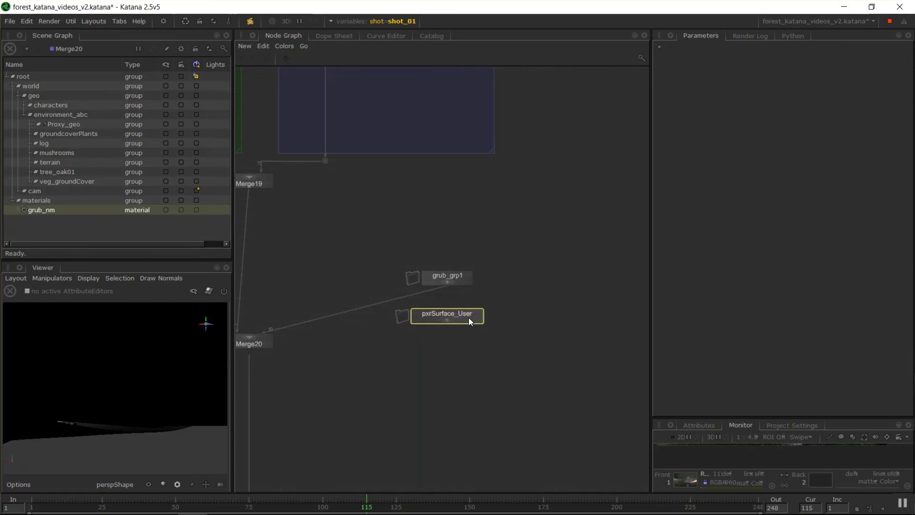
click(470, 321)
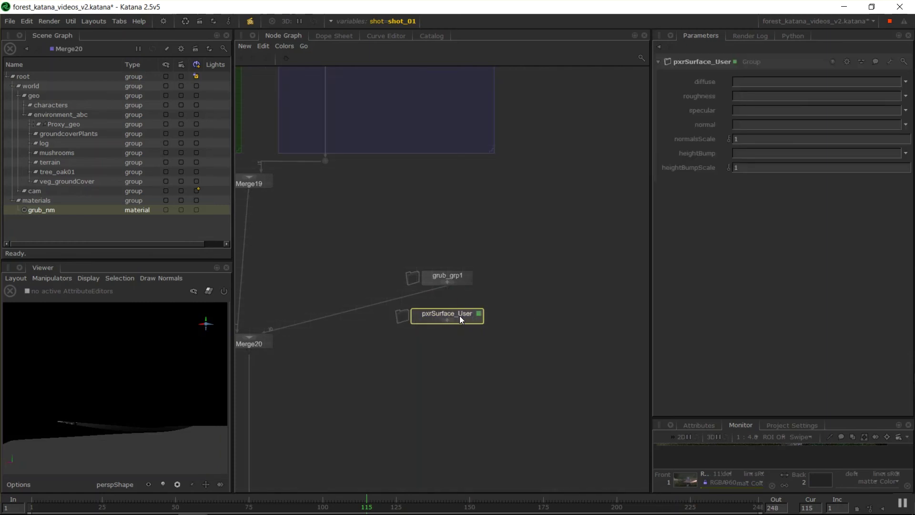
drag(448, 327, 253, 333)
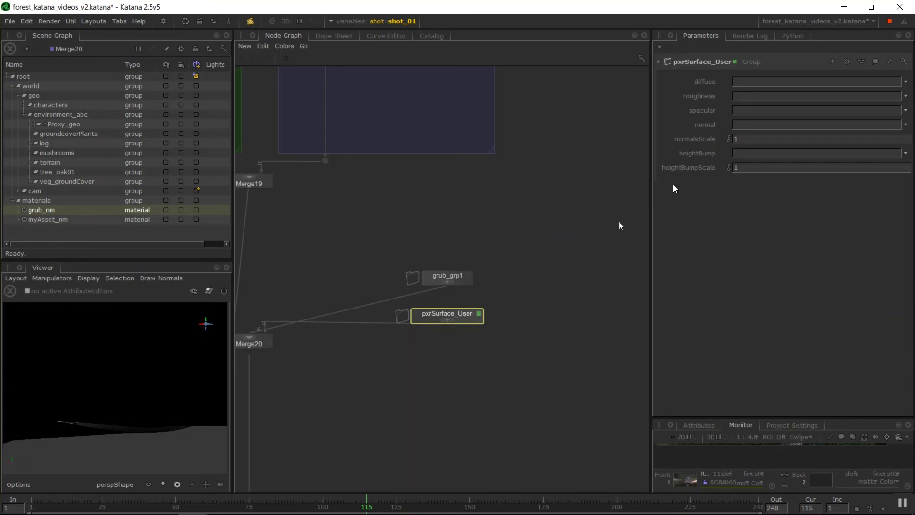
click(744, 95)
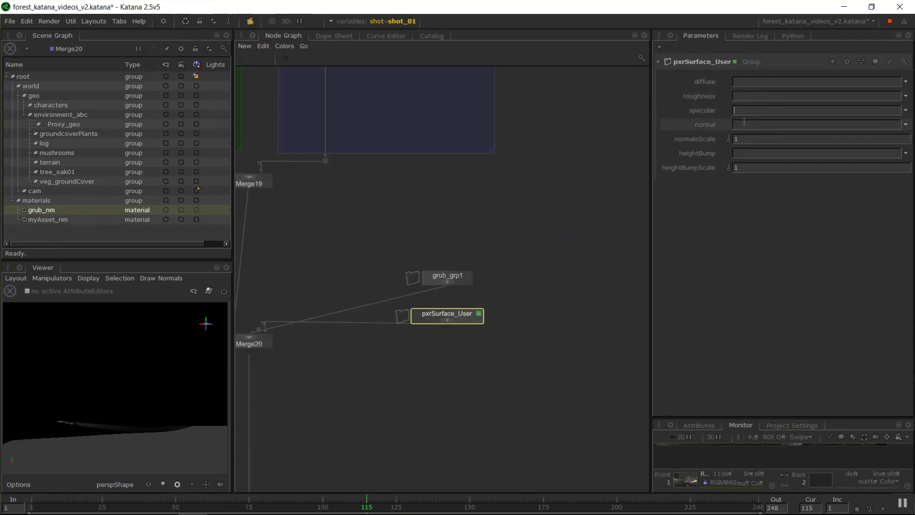
drag(752, 142, 706, 145)
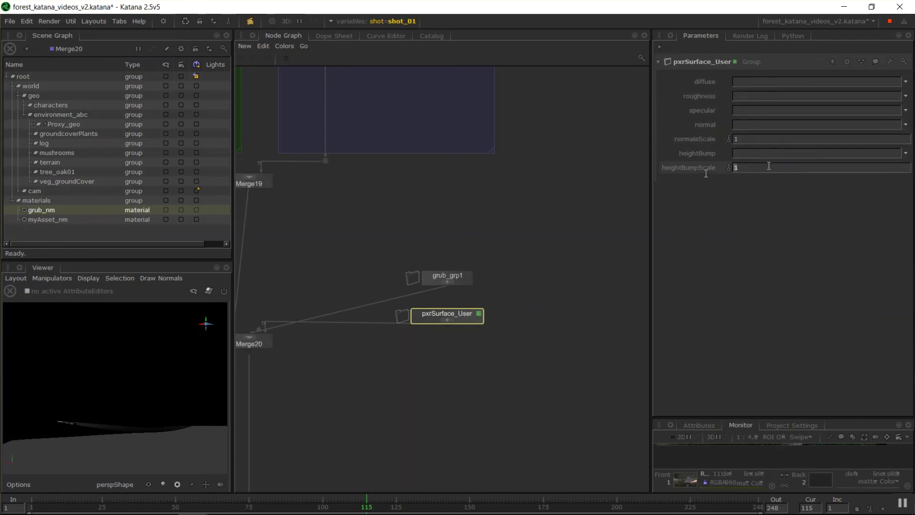
click(753, 166)
click(745, 202)
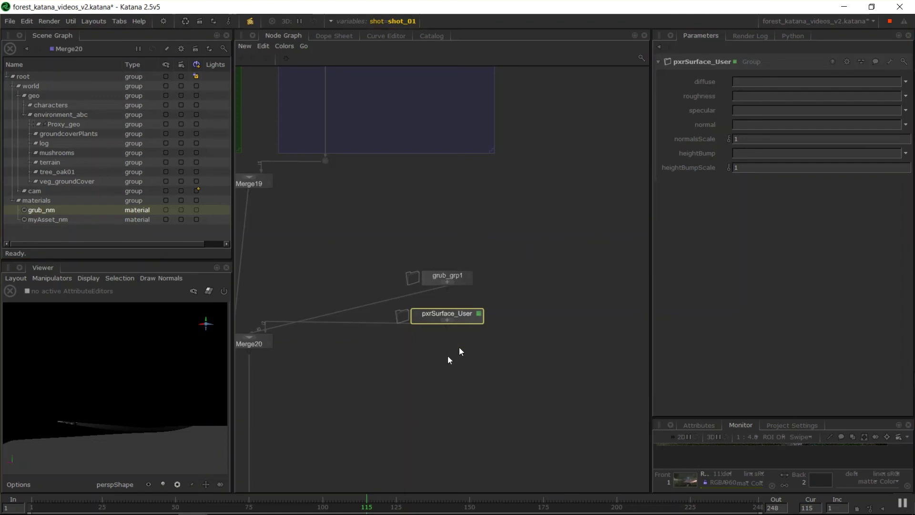
mouse_move(452, 319)
mouse_down()
mouse_move(479, 305)
mouse_move(462, 310)
mouse_up()
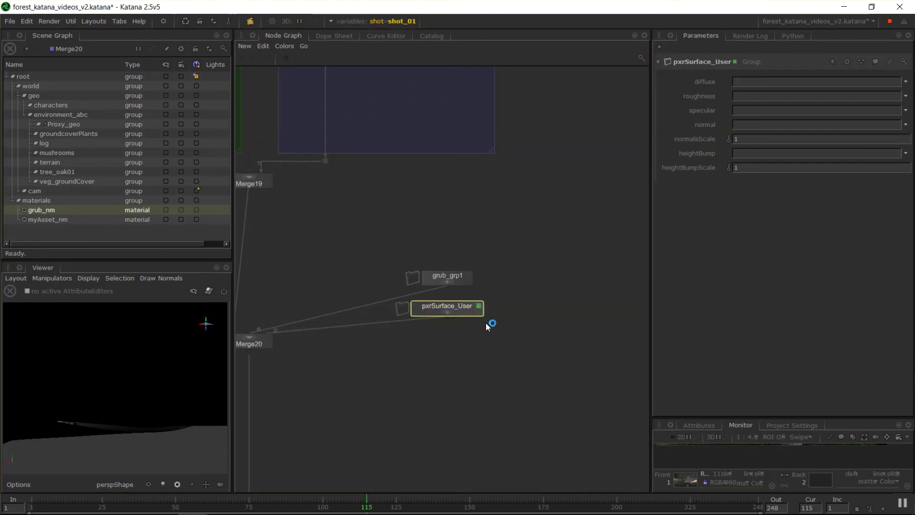
click(447, 312)
scroll(505, 334, up, 3)
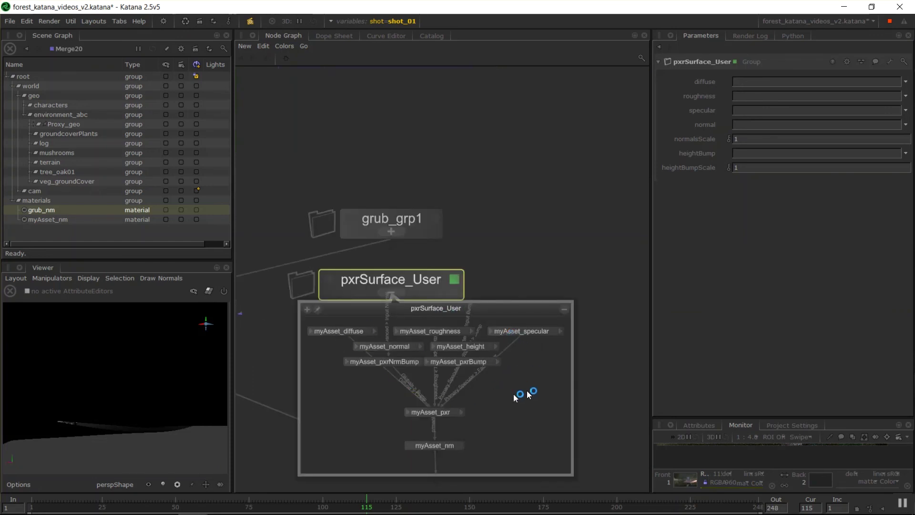
drag(525, 392, 303, 313)
click(518, 410)
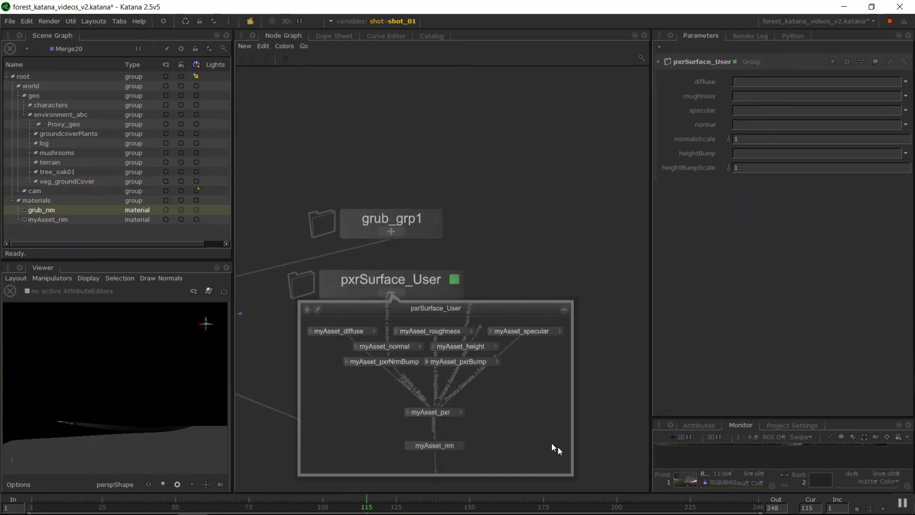
drag(551, 442, 305, 319)
click(564, 309)
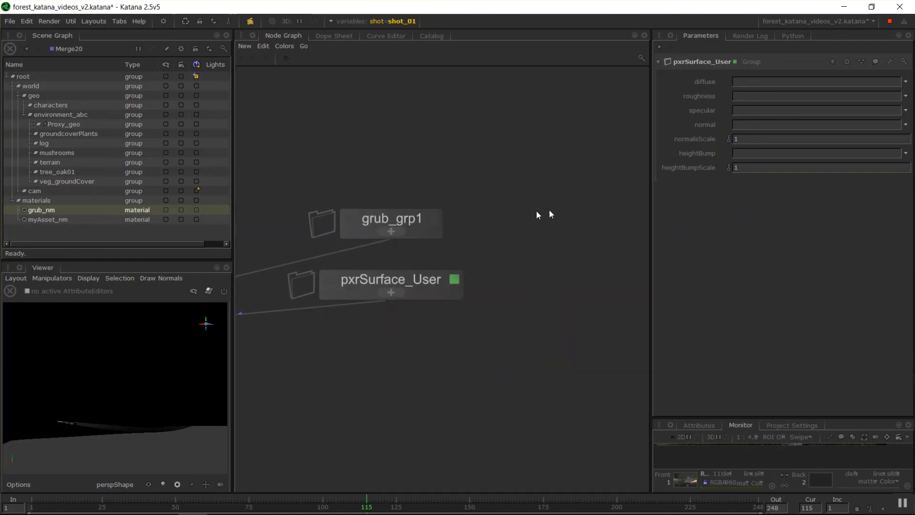
scroll(496, 214, down, 3)
middle_drag(469, 215, 591, 223)
scroll(529, 228, down, 5)
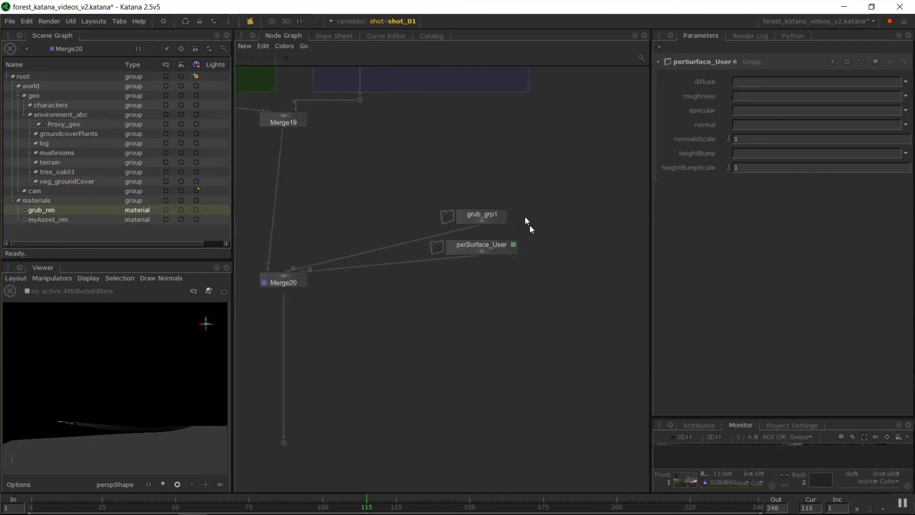
key(Delete)
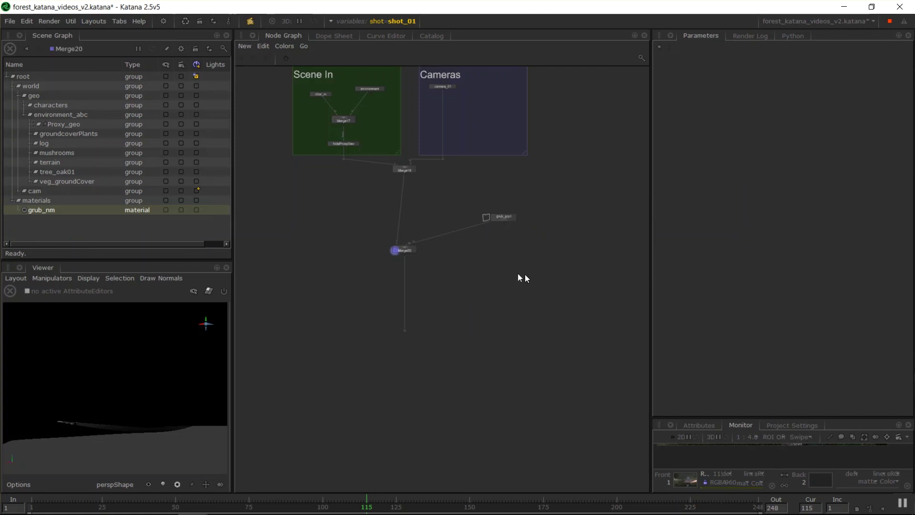
- Shift Merge19 slightly left above Merge20, then marquee-select the collapsed grub_grp1 node
scroll(525, 274, up, 3)
middle_drag(331, 251, 393, 270)
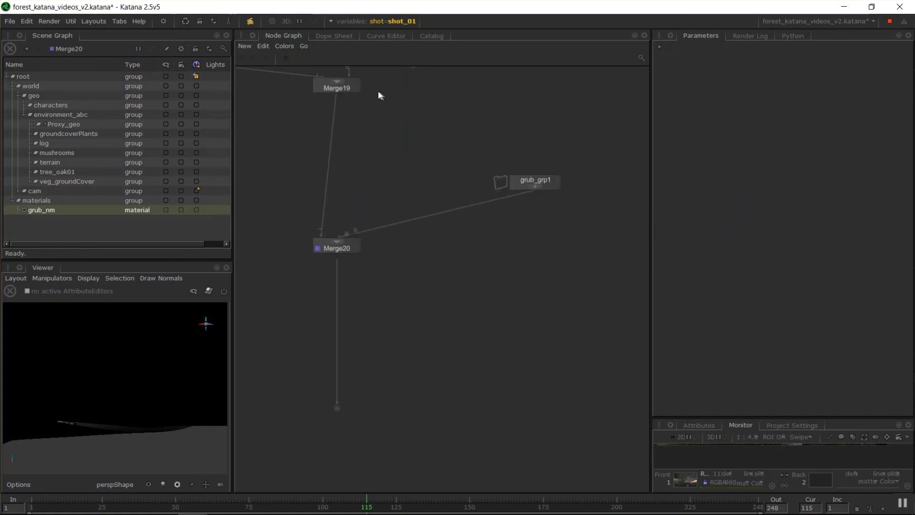
drag(368, 93, 359, 90)
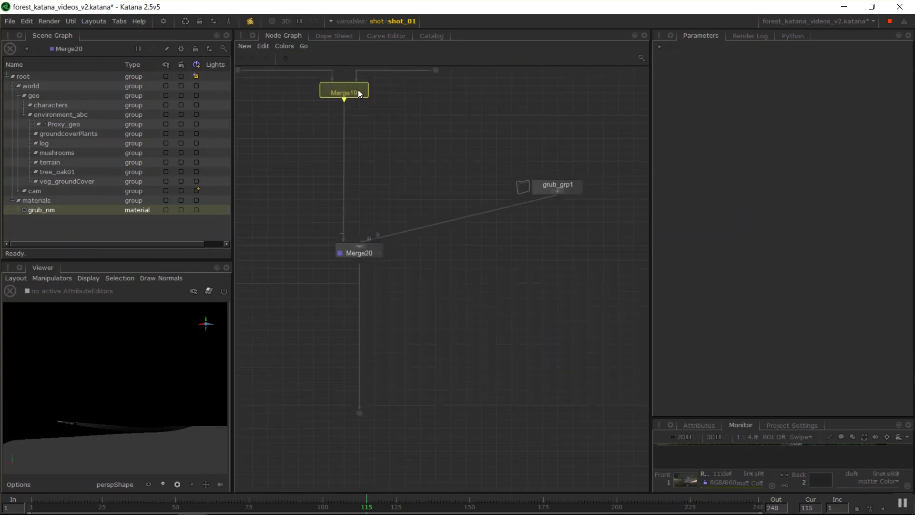
middle_drag(460, 226, 464, 254)
drag(613, 159, 501, 258)
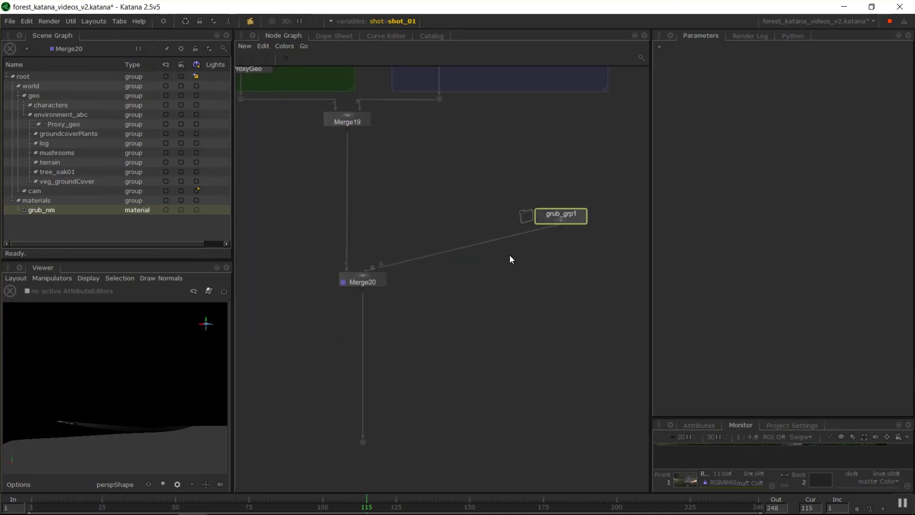